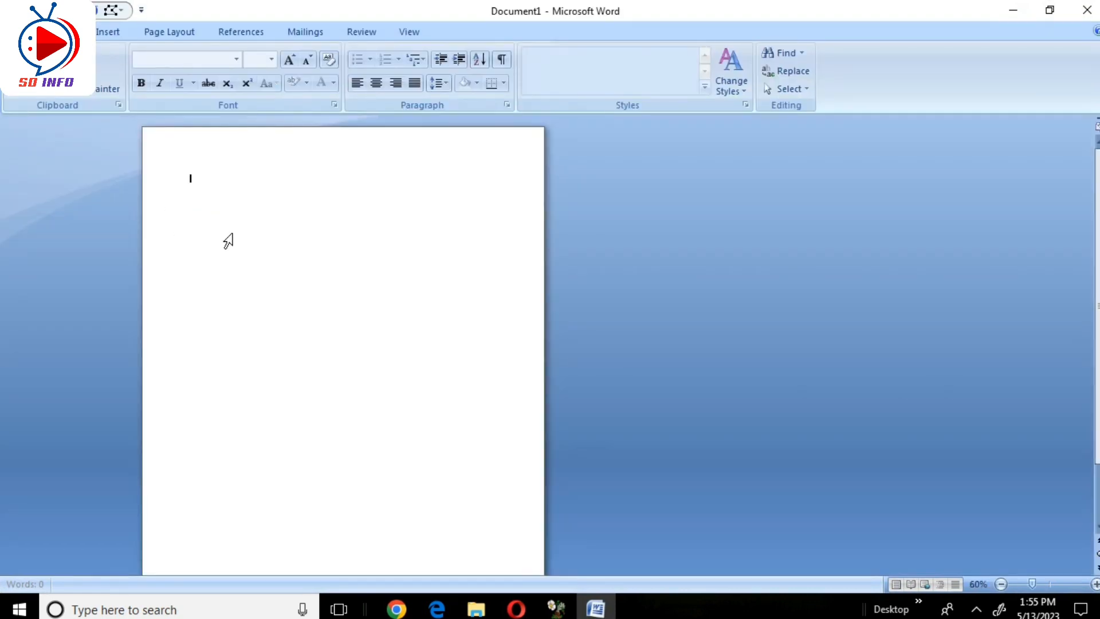
- Look over the student list in the Excel workbook and return to the blank Word document
{"action": "left_click", "coordinate": [635, 609]}
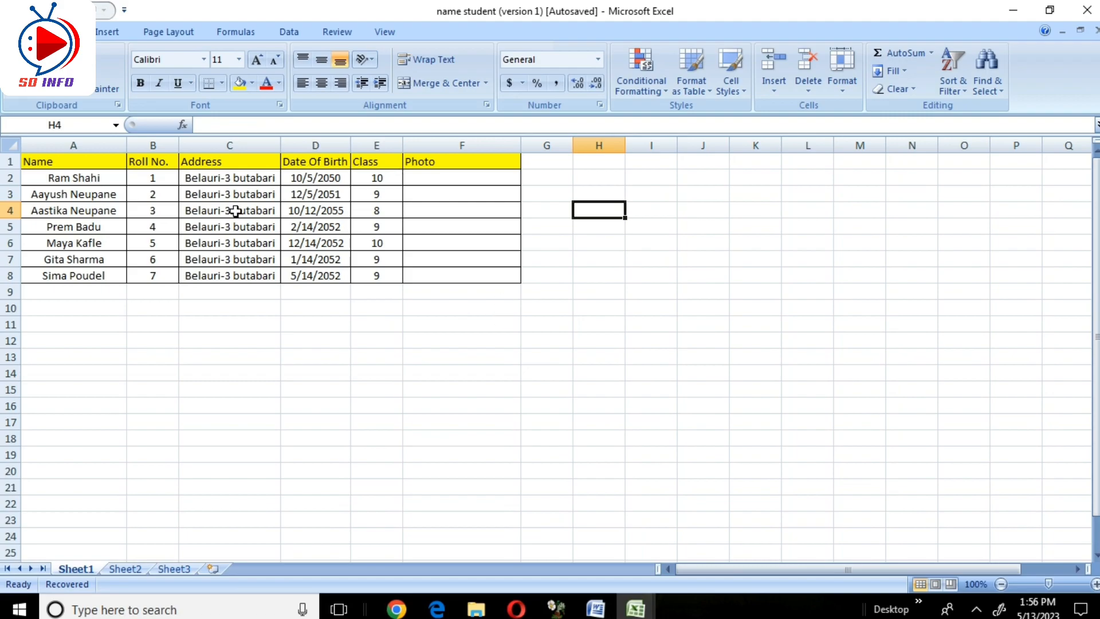
{"action": "left_click", "coordinate": [671, 224]}
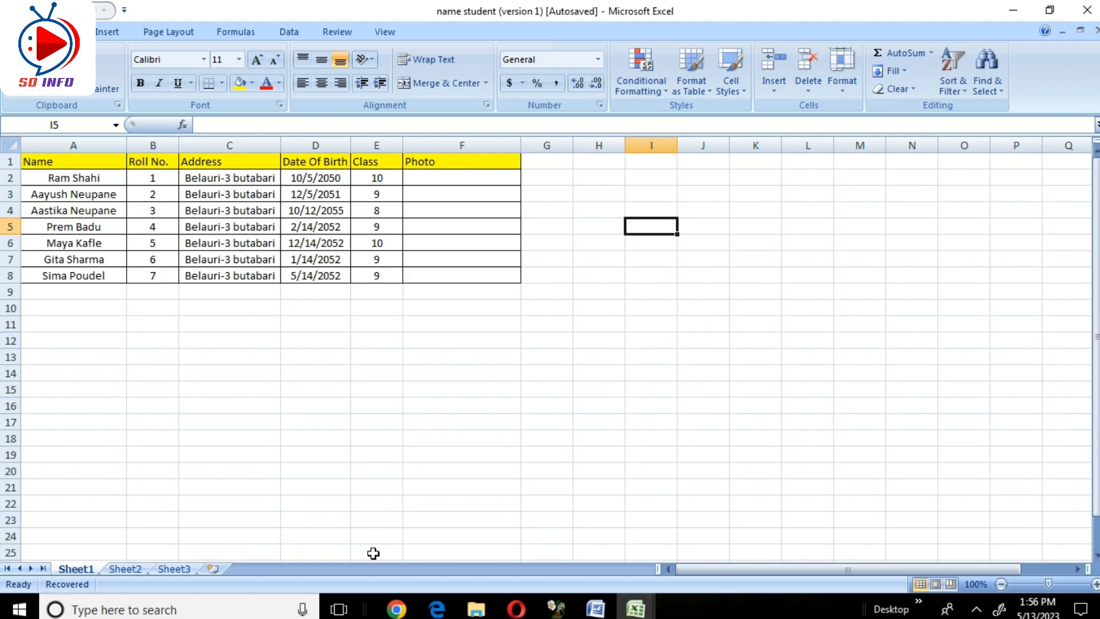
{"action": "left_click", "coordinate": [596, 609]}
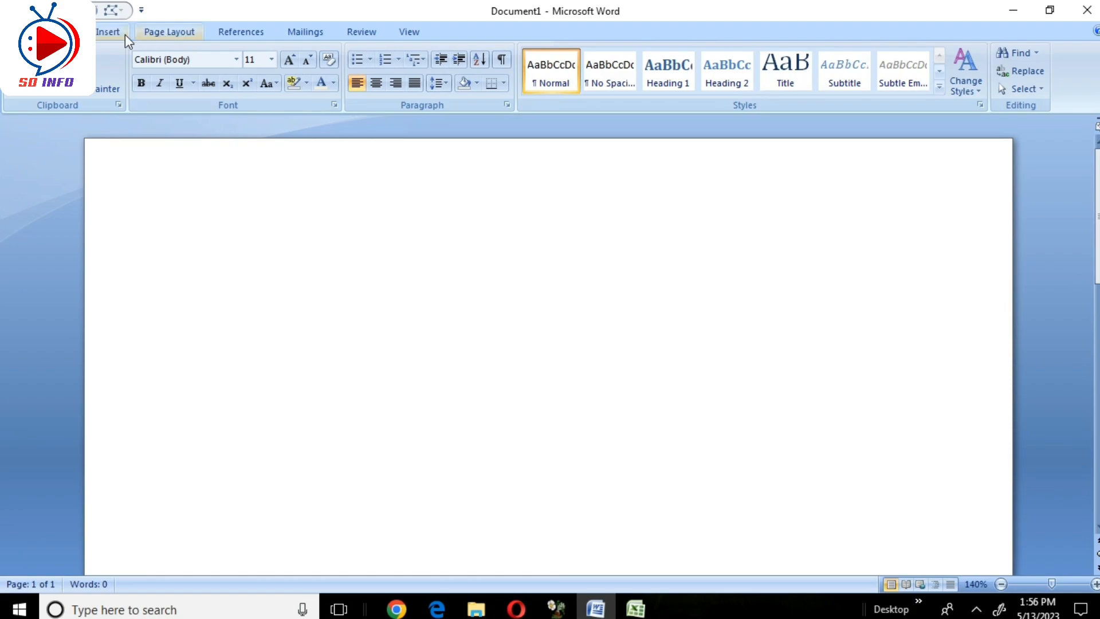
- Apply the Last Custom Setting page margins of 0.3" on all four sides
{"action": "left_click", "coordinate": [161, 33]}
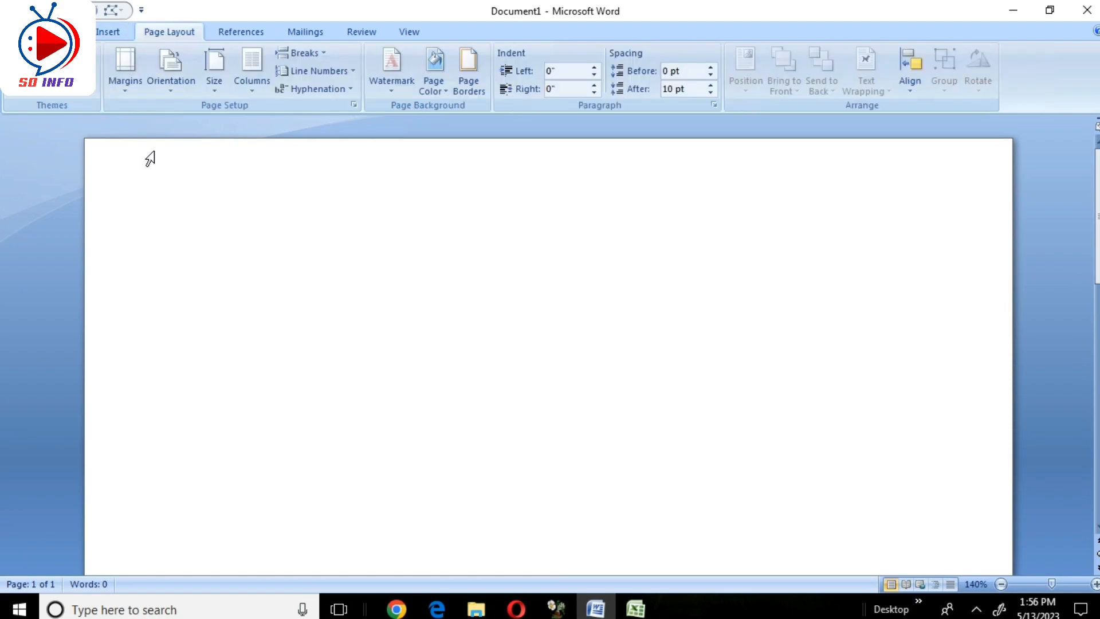
{"action": "left_click", "coordinate": [125, 75]}
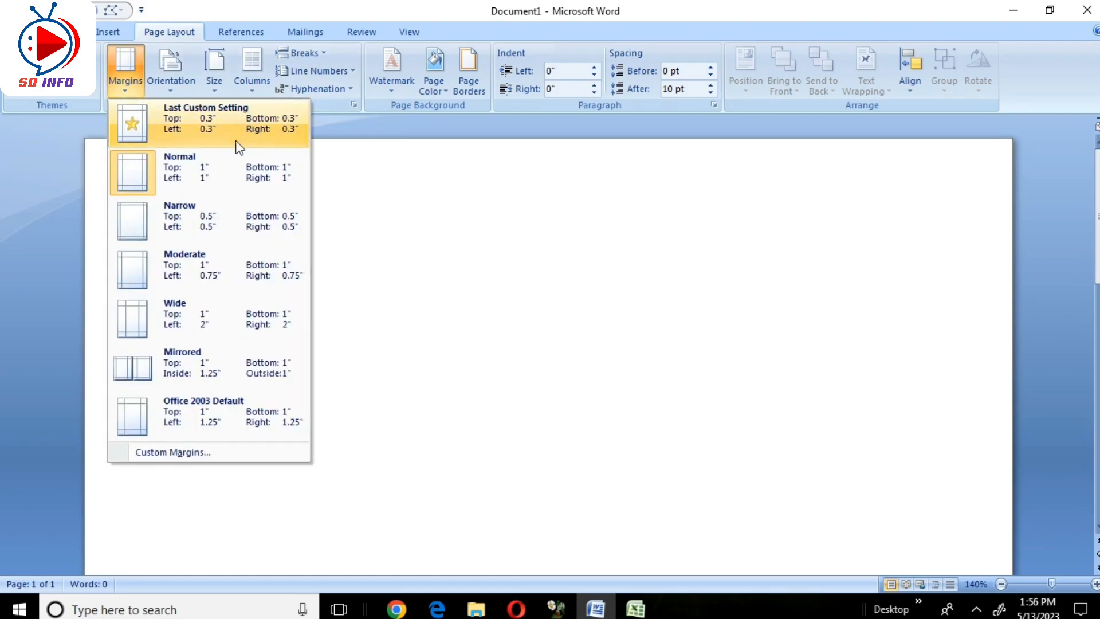
{"action": "left_click", "coordinate": [246, 125]}
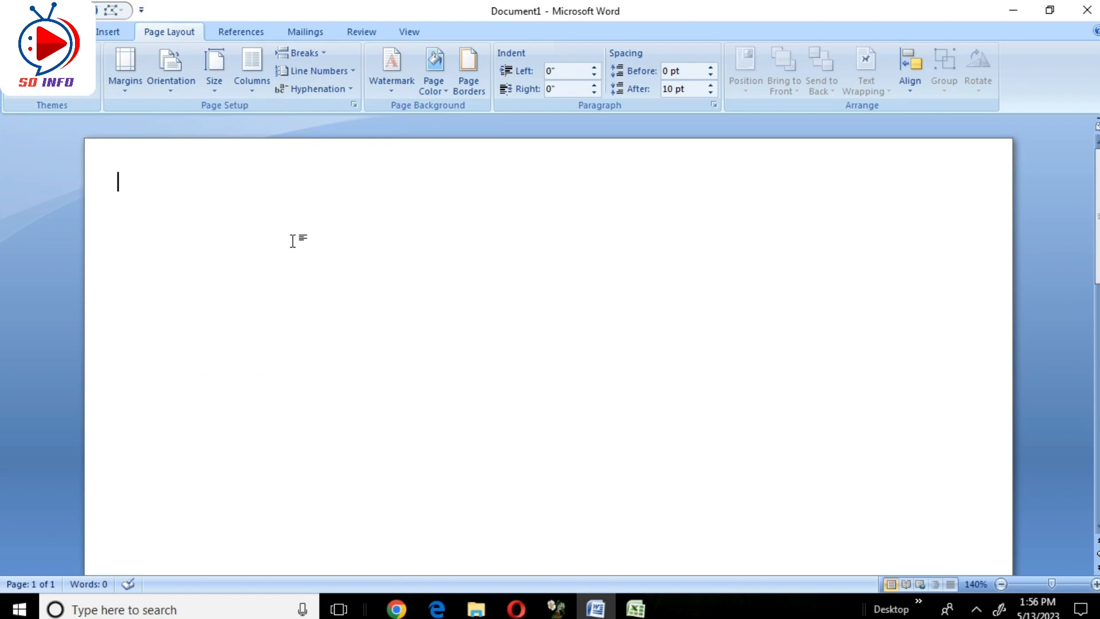
- Insert a table with three columns and three rows on the page
{"action": "left_click", "coordinate": [111, 35]}
{"action": "left_click", "coordinate": [129, 93]}
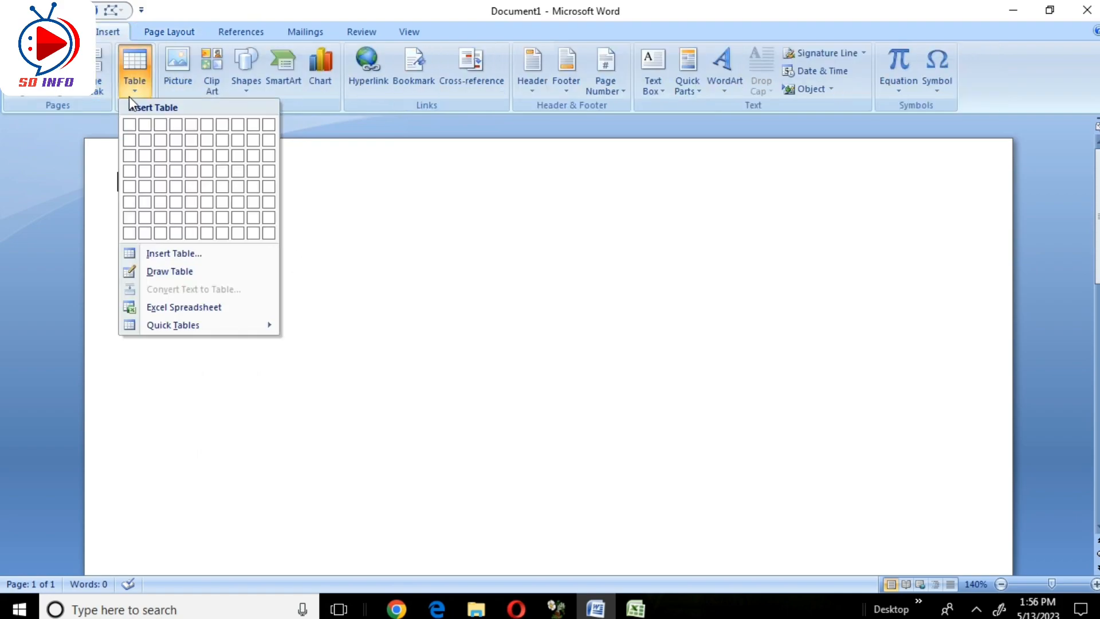
{"action": "left_click", "coordinate": [162, 155]}
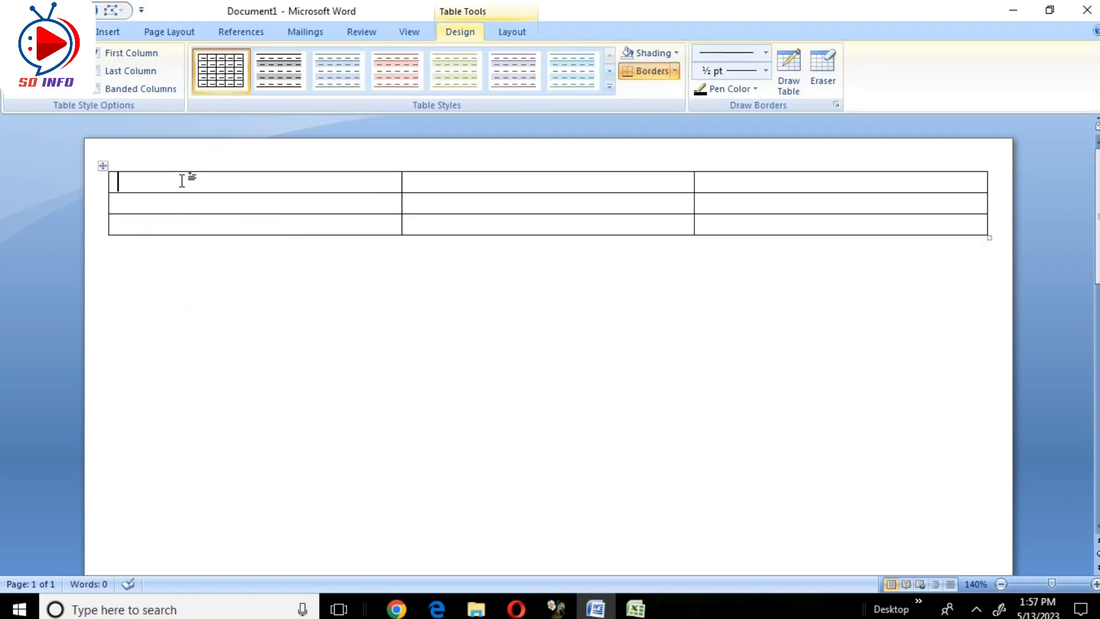
- Set all table cells to a height of 3" and a width of 2.5", and check the whole-page layout
{"action": "left_click_drag", "start_coordinate": [166, 192], "coordinate": [809, 216]}
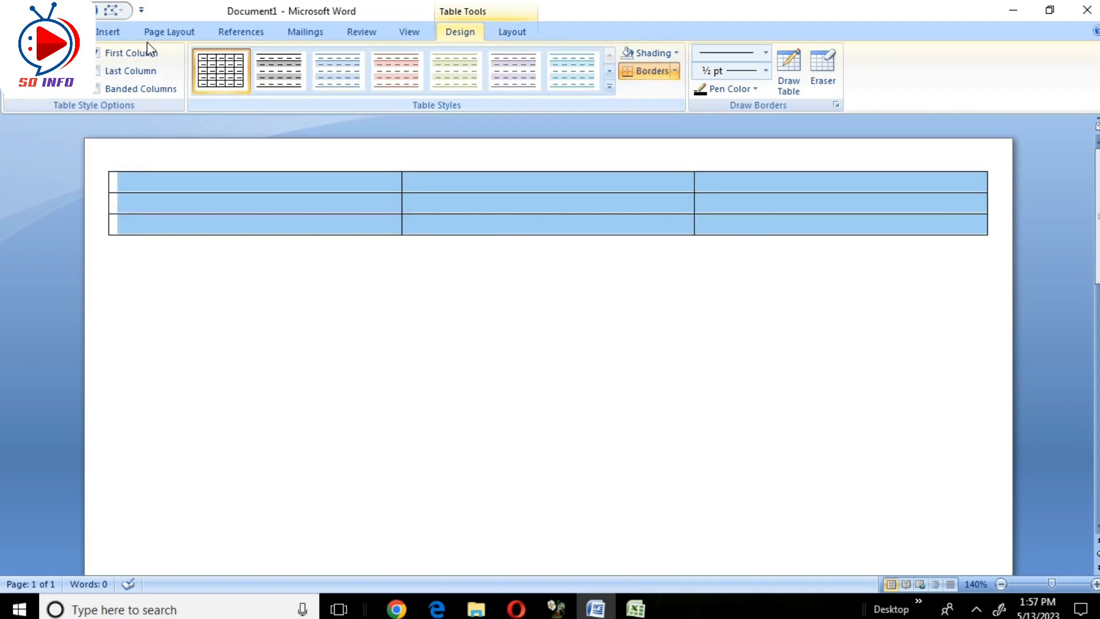
{"action": "left_click", "coordinate": [235, 86]}
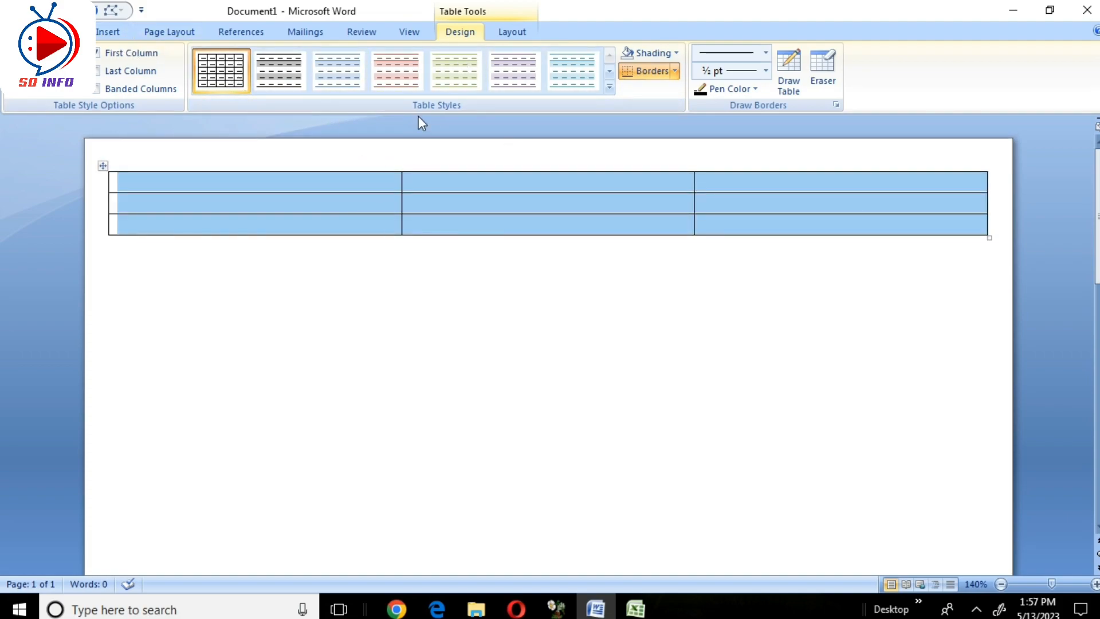
{"action": "left_click", "coordinate": [508, 33]}
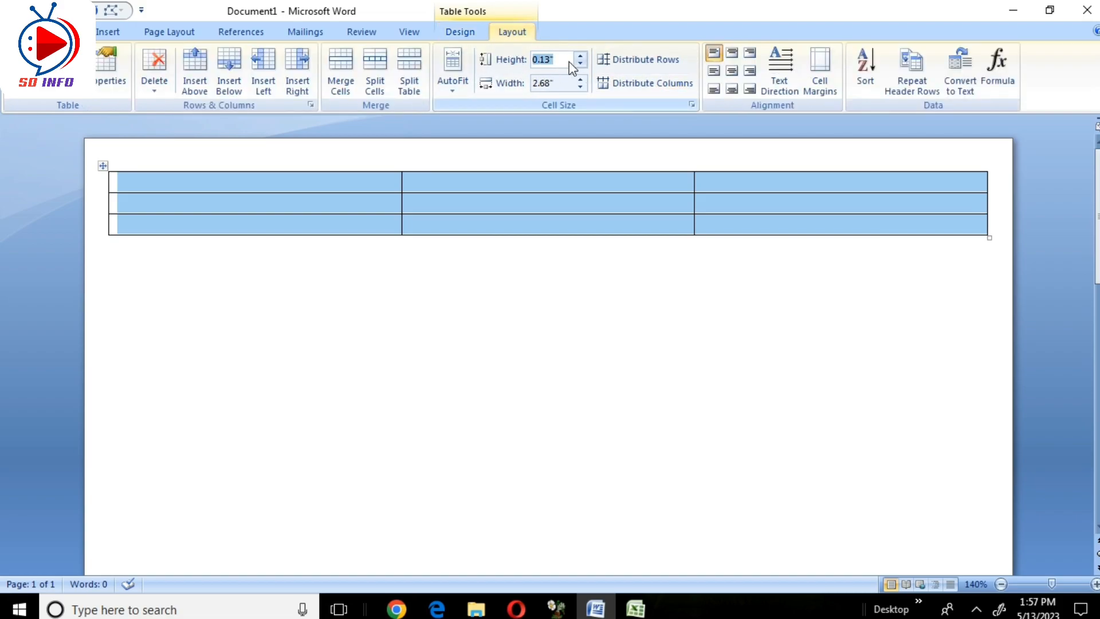
{"action": "type", "text": "3"}
{"action": "key", "text": "Tab"}
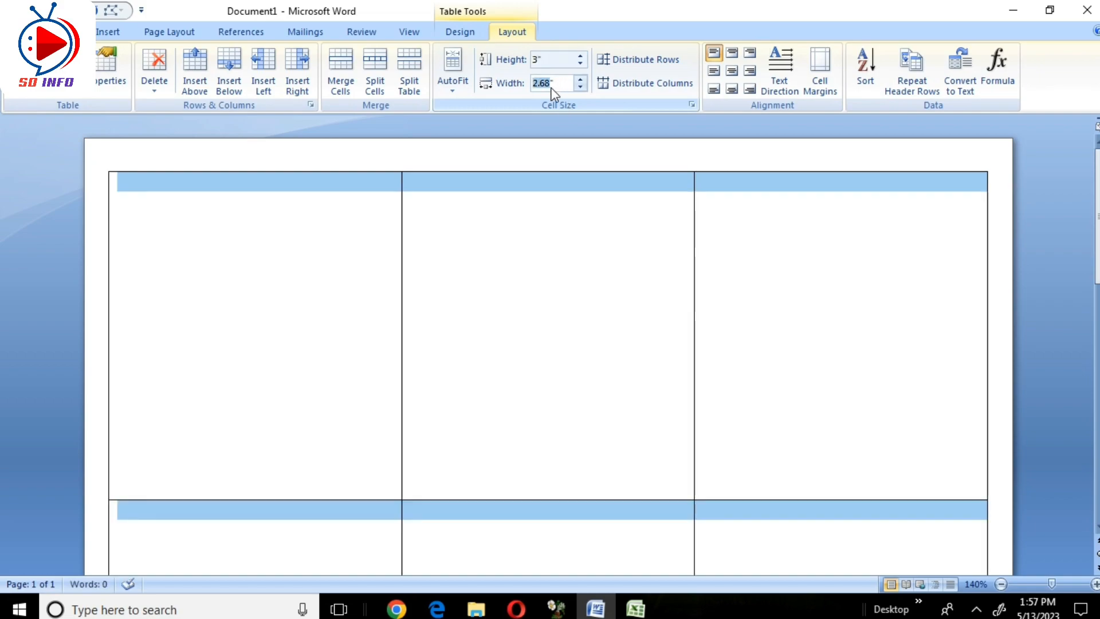
{"action": "type", "text": "2.5"}
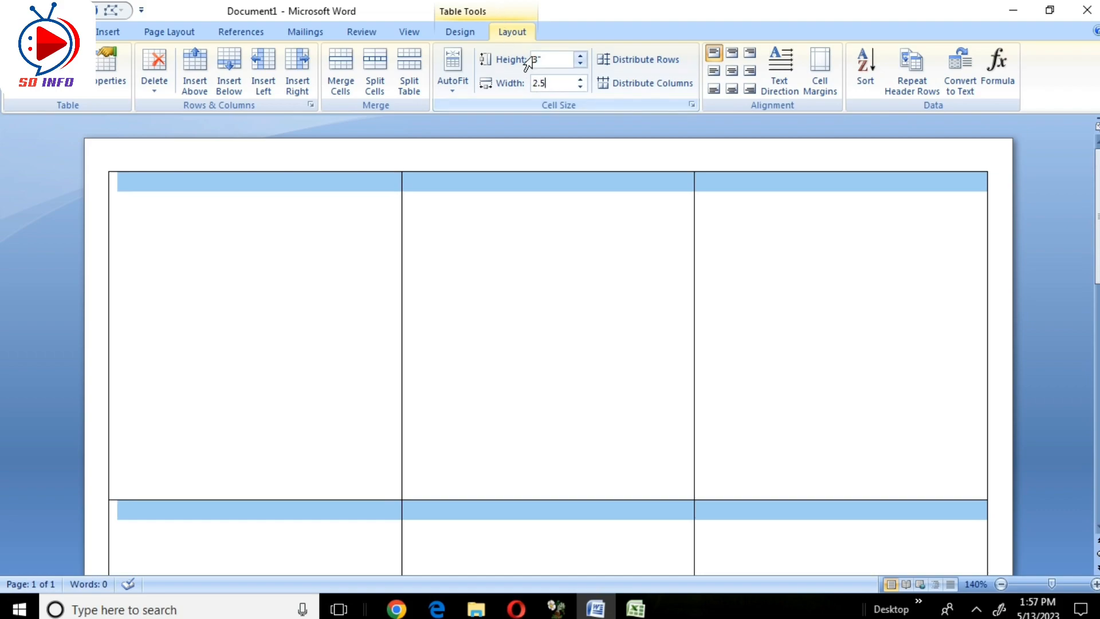
{"action": "key", "text": "Return"}
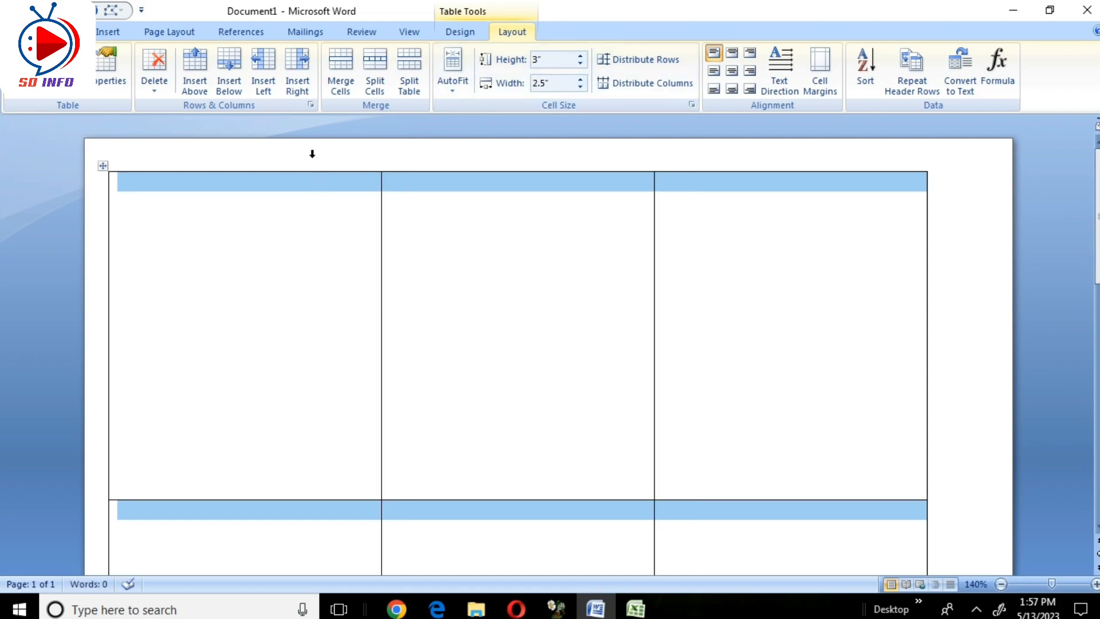
{"action": "scroll", "coordinate": [443, 359], "scroll_direction": "down", "scroll_amount": 4}
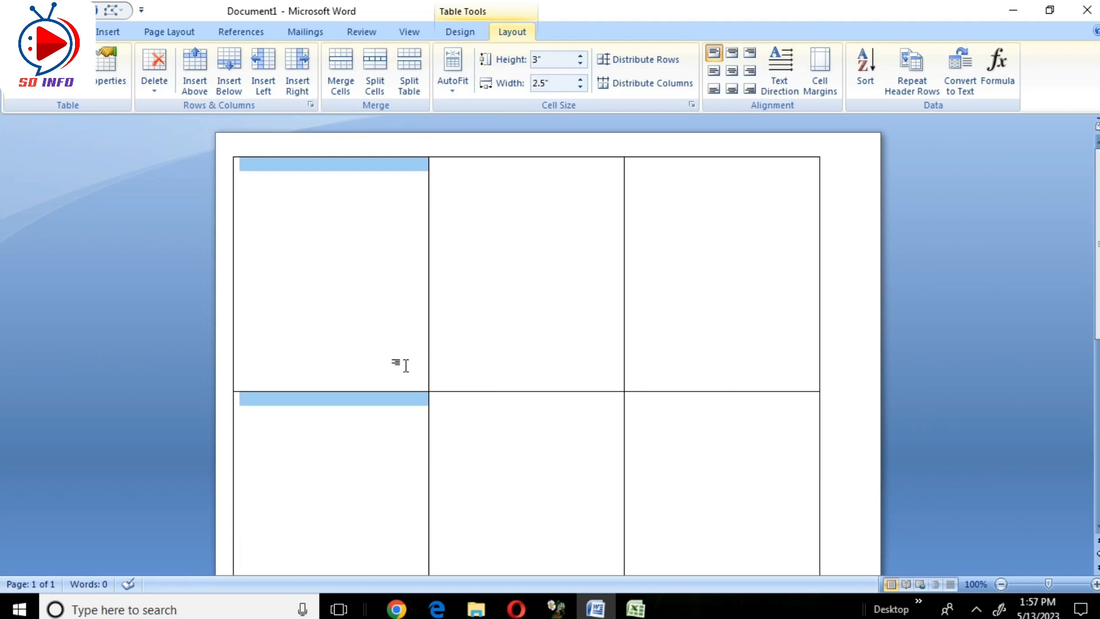
{"action": "left_click", "coordinate": [485, 330]}
{"action": "scroll", "coordinate": [496, 327], "scroll_direction": "down", "scroll_amount": 2}
{"action": "scroll", "coordinate": [499, 328], "scroll_direction": "down", "scroll_amount": 1}
{"action": "scroll", "coordinate": [499, 329], "scroll_direction": "down", "scroll_amount": 4}
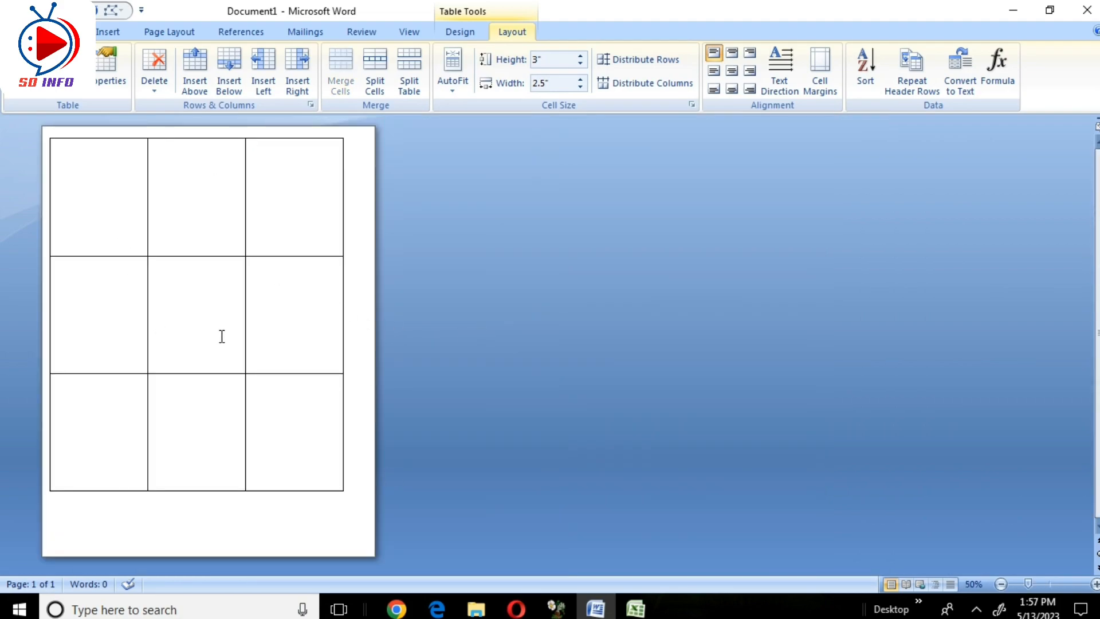
{"action": "scroll", "coordinate": [222, 336], "scroll_direction": "up", "scroll_amount": 9}
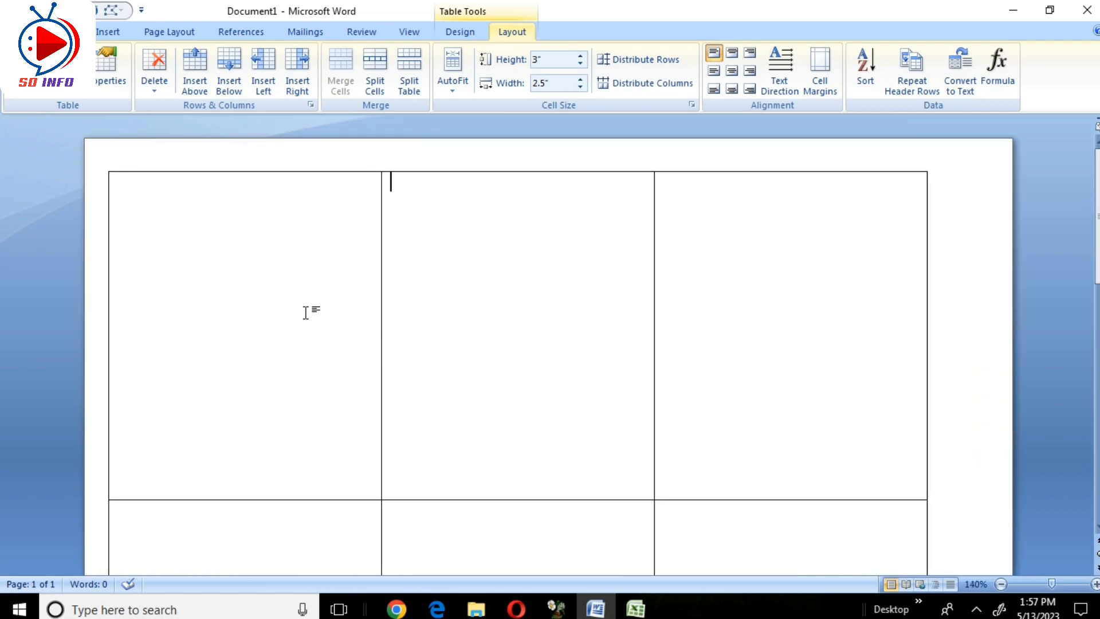
- Draw a rectangle about 2.49" wide and 0.49" high across the top of the first table cell
{"action": "left_click", "coordinate": [162, 202]}
{"action": "scroll", "coordinate": [183, 270], "scroll_direction": "up", "scroll_amount": 2}
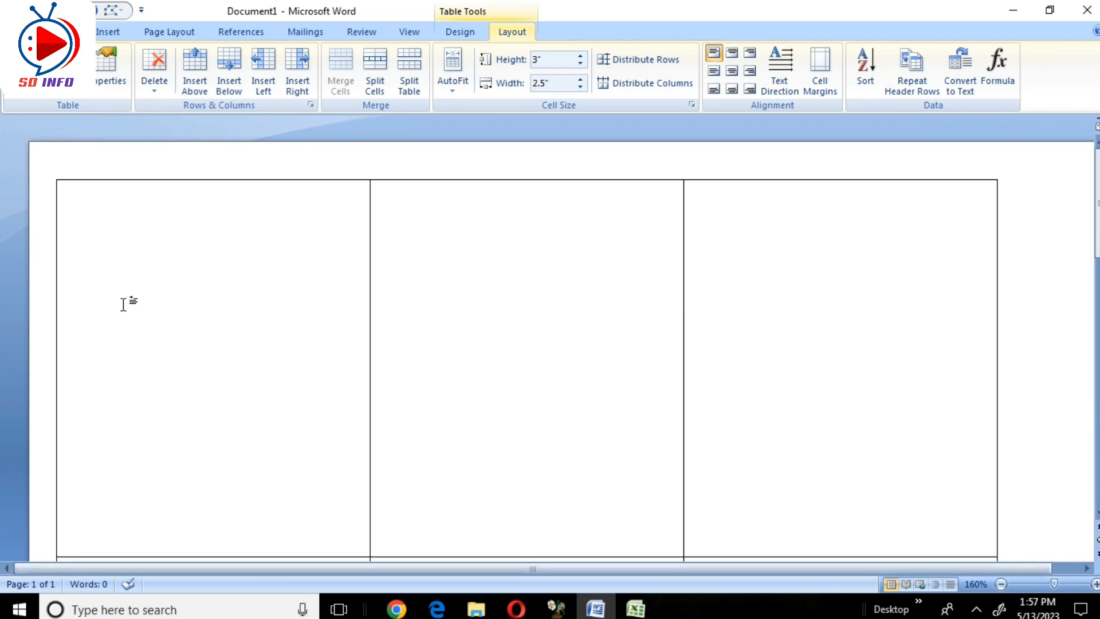
{"action": "left_click", "coordinate": [106, 33]}
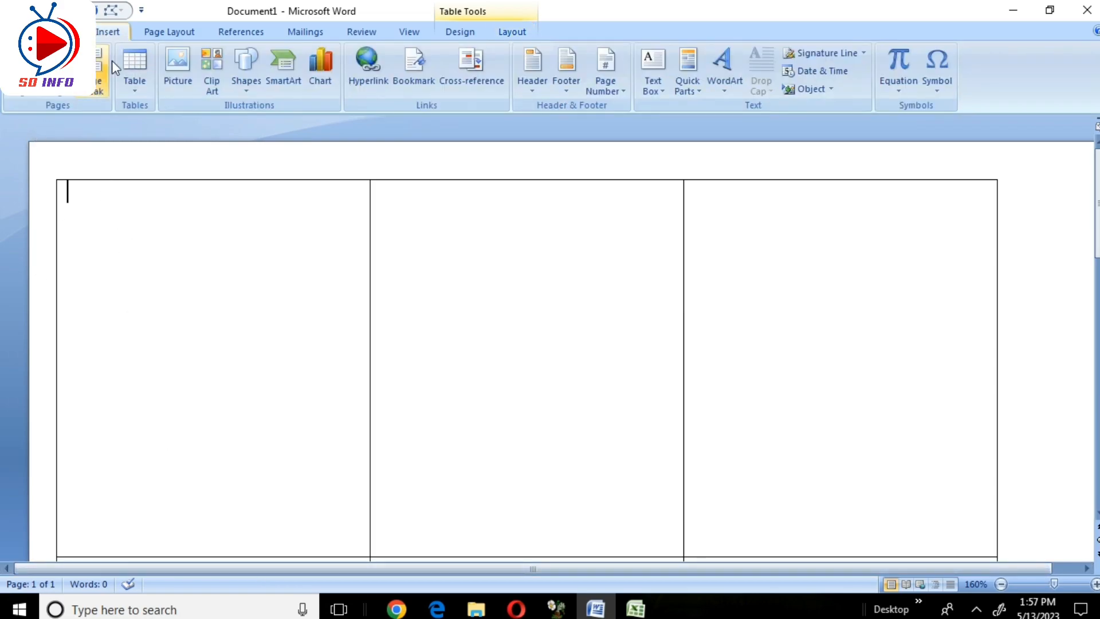
{"action": "left_click", "coordinate": [247, 92]}
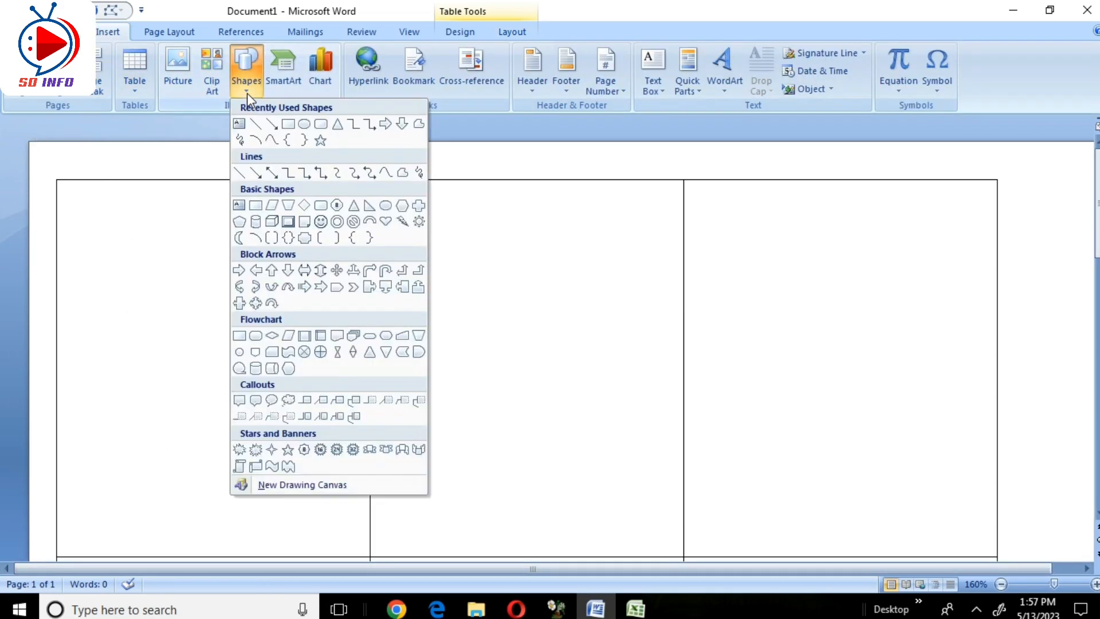
{"action": "left_click", "coordinate": [288, 127]}
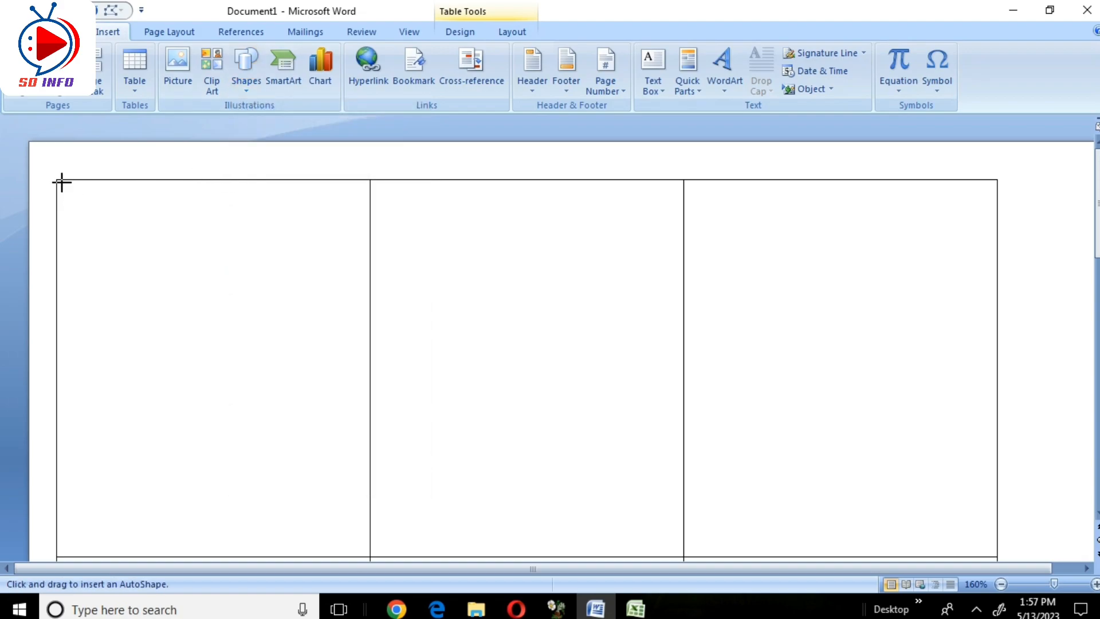
{"action": "mouse_move", "coordinate": [57, 182]}
{"action": "left_mouse_down"}
{"action": "mouse_move", "coordinate": [240, 229]}
{"action": "mouse_move", "coordinate": [368, 244]}
{"action": "left_mouse_up"}
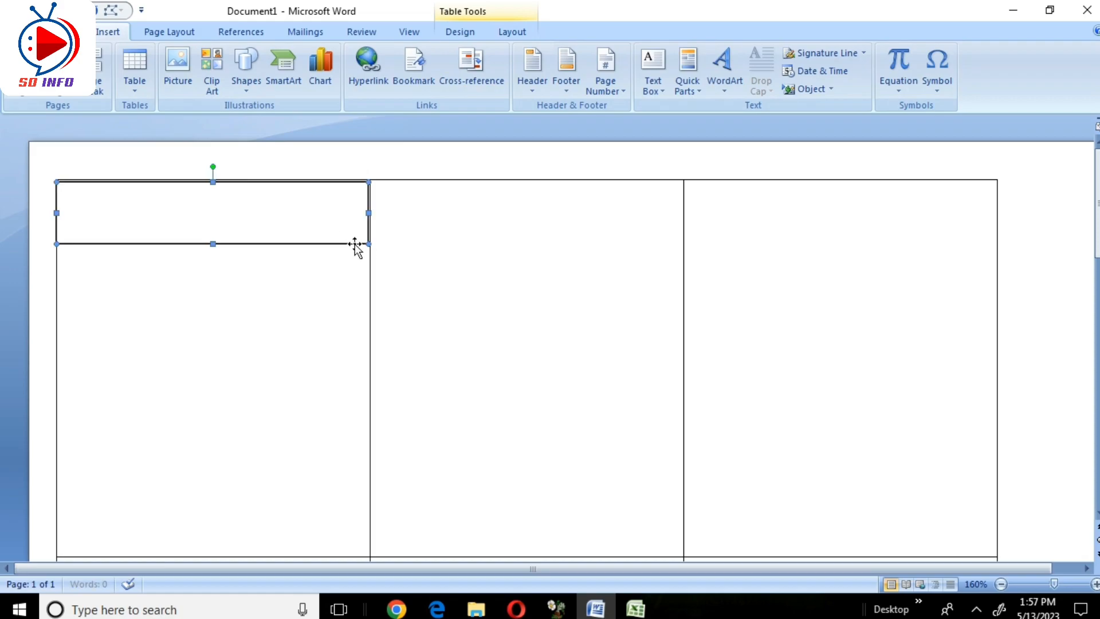
- Apply the black shape style to the header rectangle and change its fill to the darkest orange theme color
{"action": "left_click", "coordinate": [449, 74]}
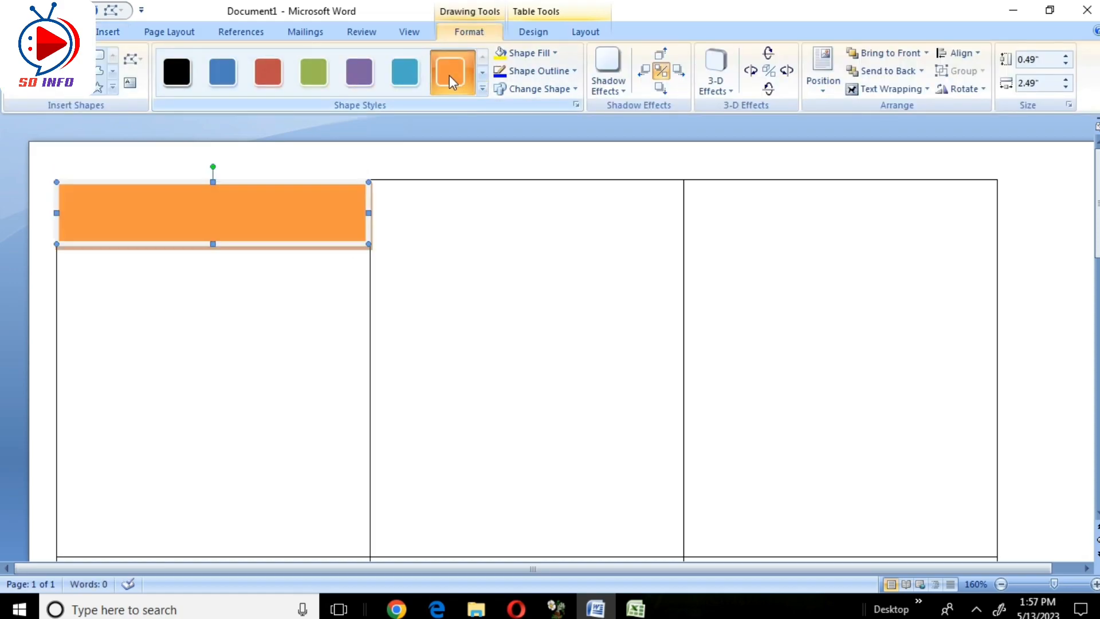
{"action": "left_click", "coordinate": [163, 74]}
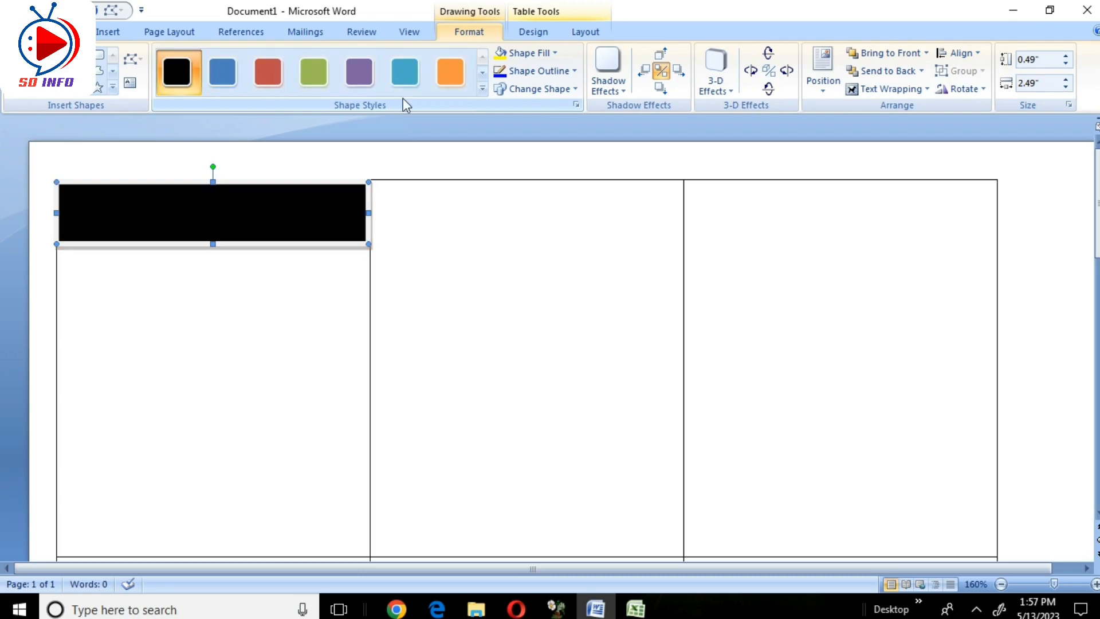
{"action": "left_click", "coordinate": [554, 54]}
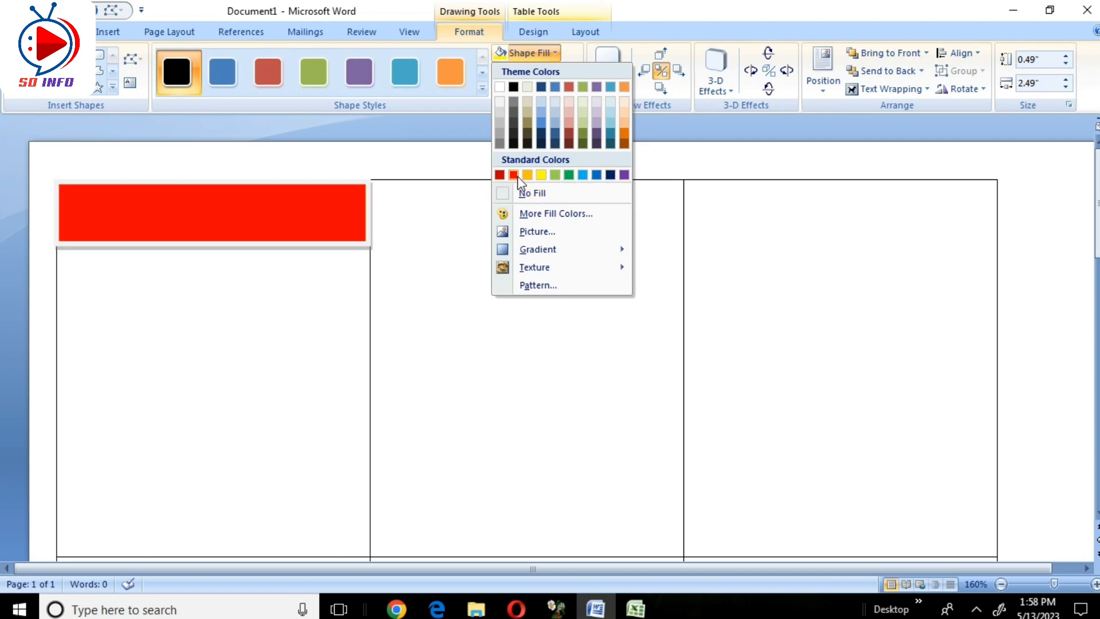
{"action": "left_click", "coordinate": [624, 143]}
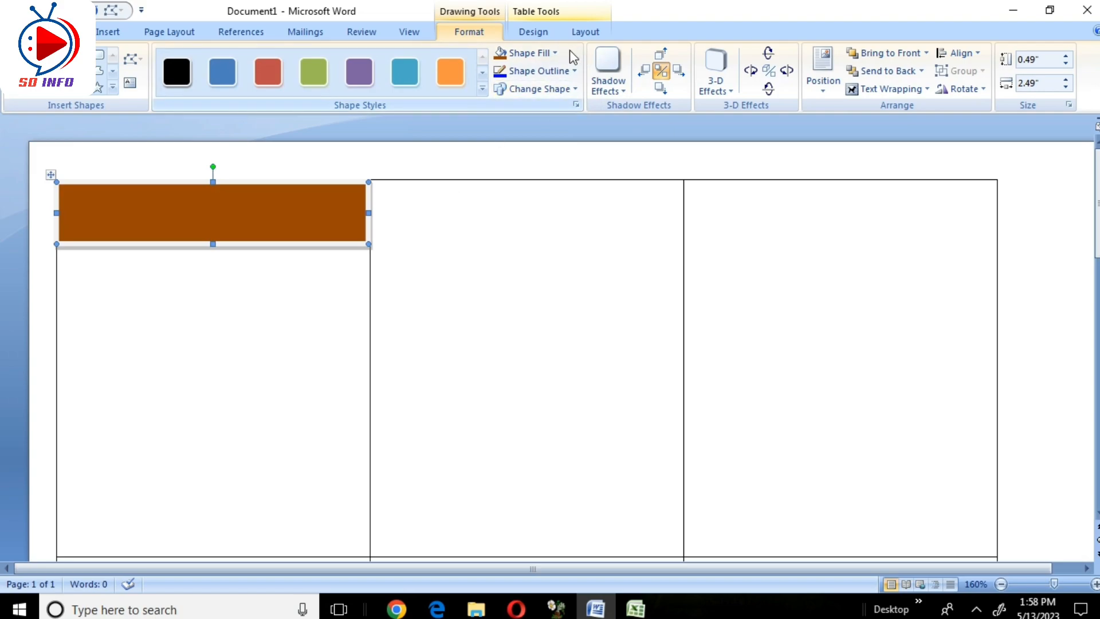
- Remove the outline from the header rectangle in the first cell
{"action": "left_click", "coordinate": [570, 71]}
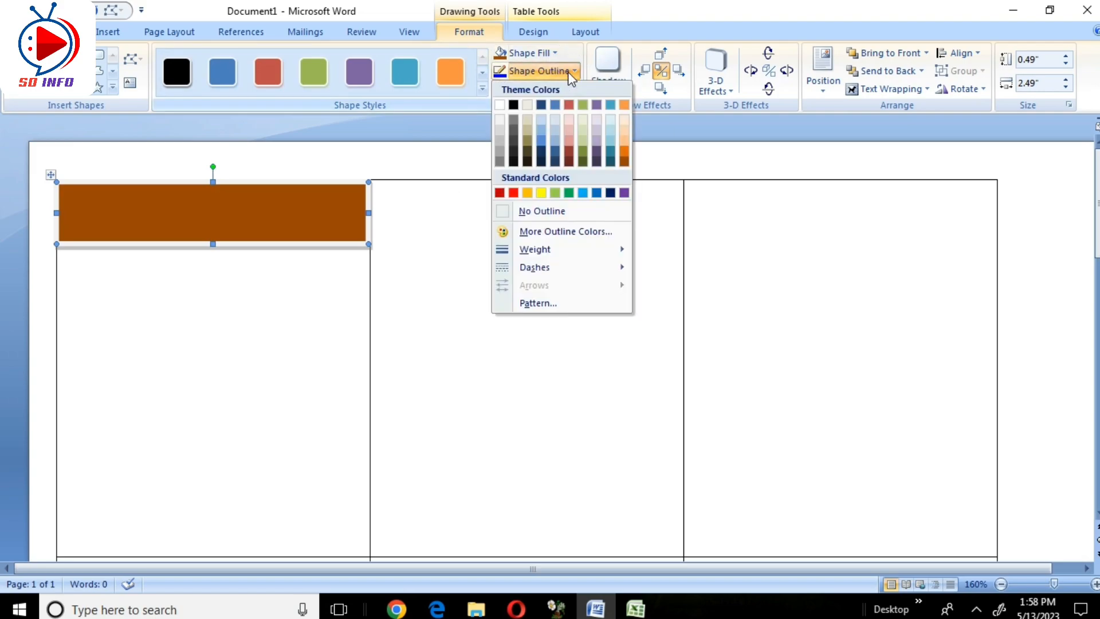
{"action": "left_click", "coordinate": [542, 211]}
{"action": "left_click", "coordinate": [285, 286]}
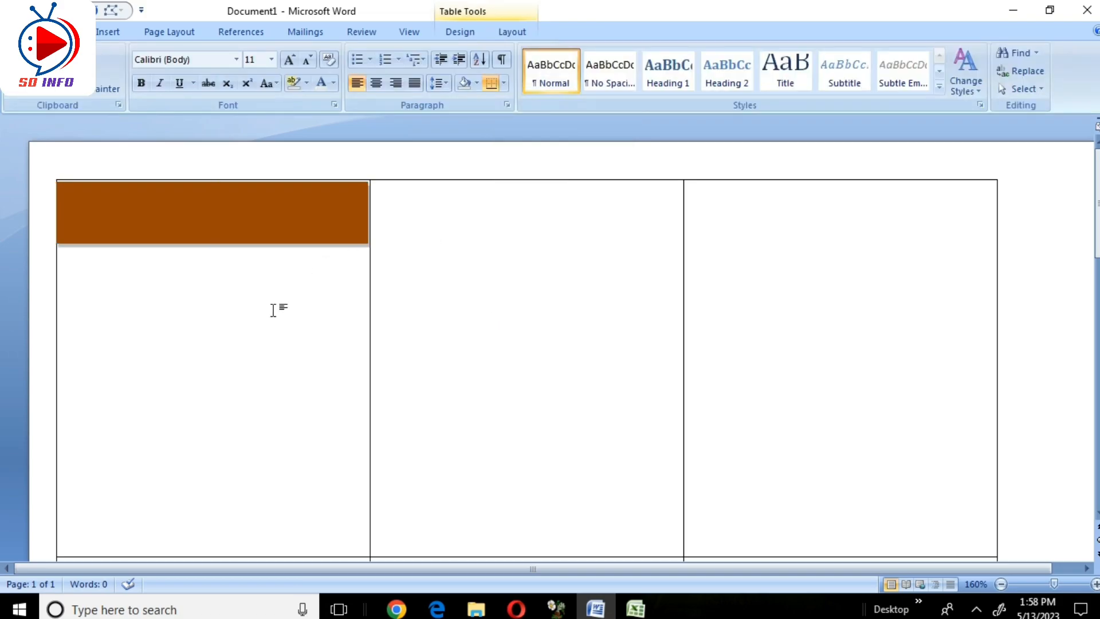
- Add text to the header rectangle, entering "Shree Saraswati Secondary School" with the school's address on a second line
{"action": "left_click", "coordinate": [214, 215]}
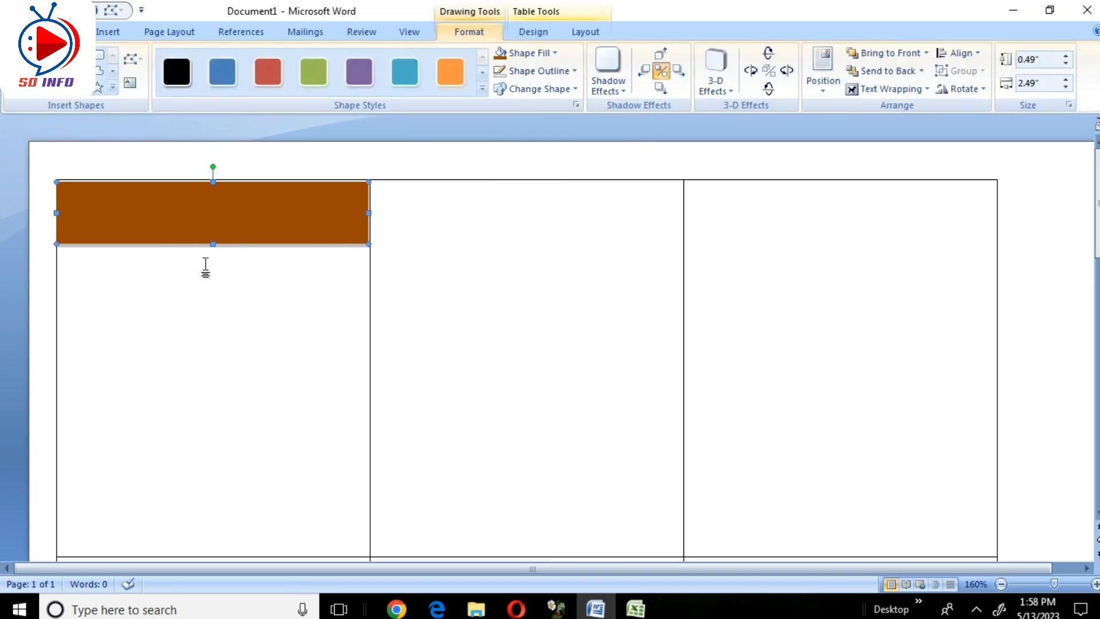
{"action": "scroll", "coordinate": [270, 484], "scroll_direction": "down", "scroll_amount": 1}
{"action": "scroll", "coordinate": [270, 485], "scroll_direction": "down", "scroll_amount": 1, "text": "ctrl"}
{"action": "scroll", "coordinate": [270, 485], "scroll_direction": "down", "scroll_amount": 1, "text": "ctrl"}
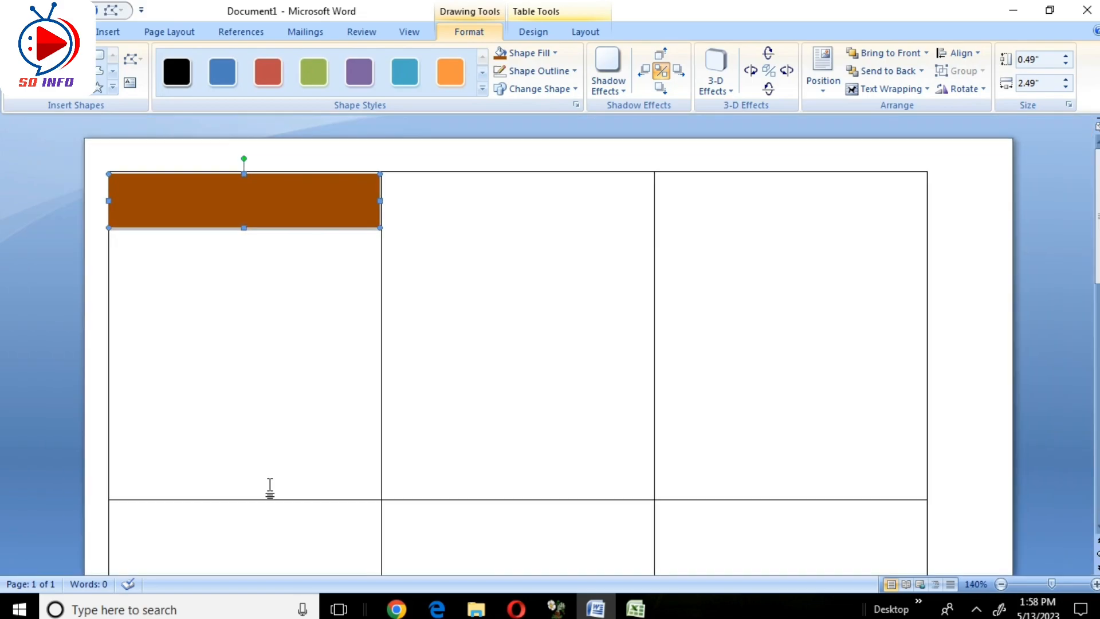
{"action": "left_click", "coordinate": [259, 301]}
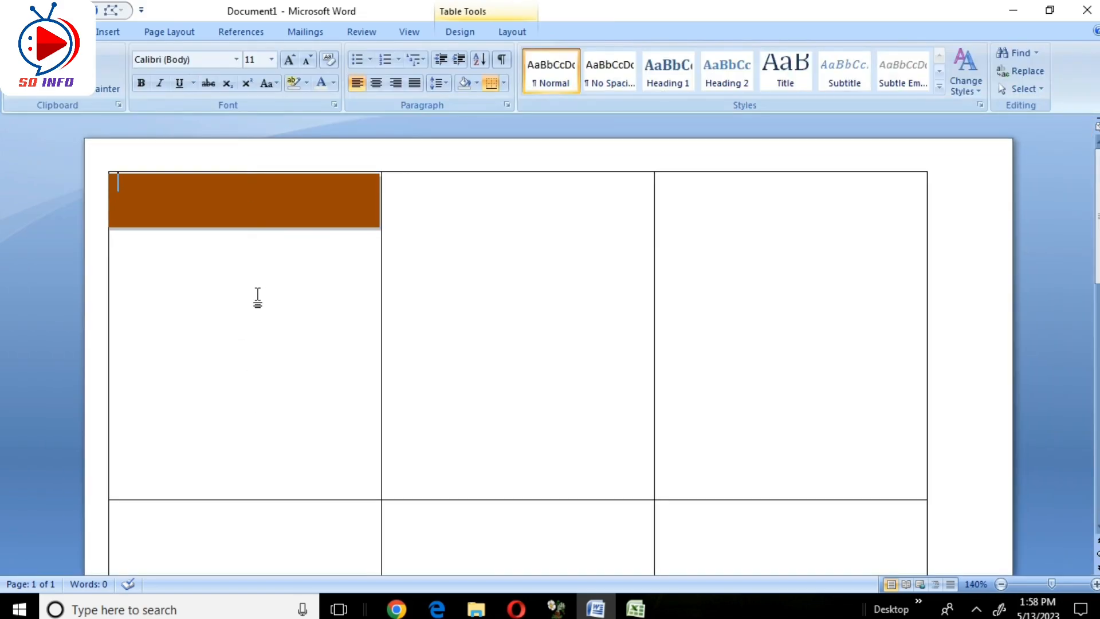
{"action": "left_click", "coordinate": [201, 201]}
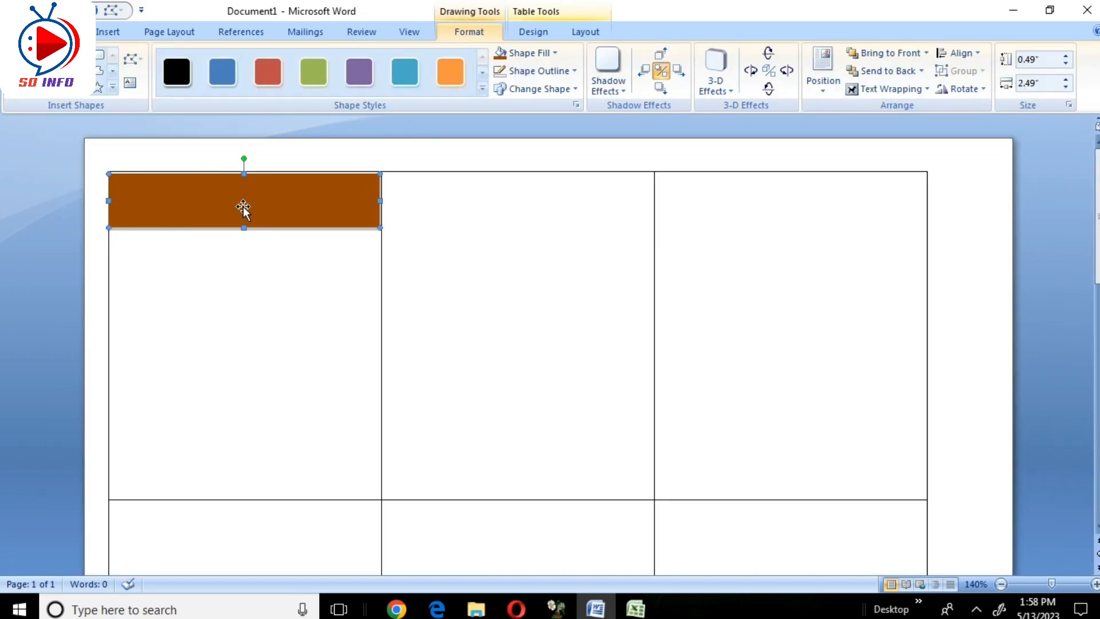
{"action": "right_click", "coordinate": [201, 200]}
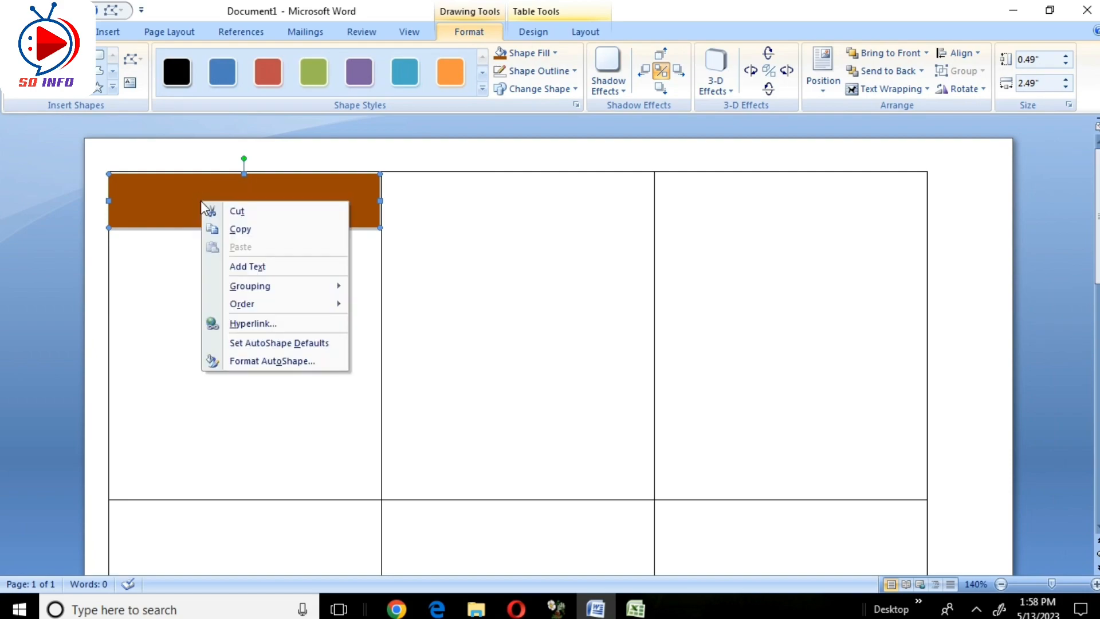
{"action": "left_click", "coordinate": [263, 268]}
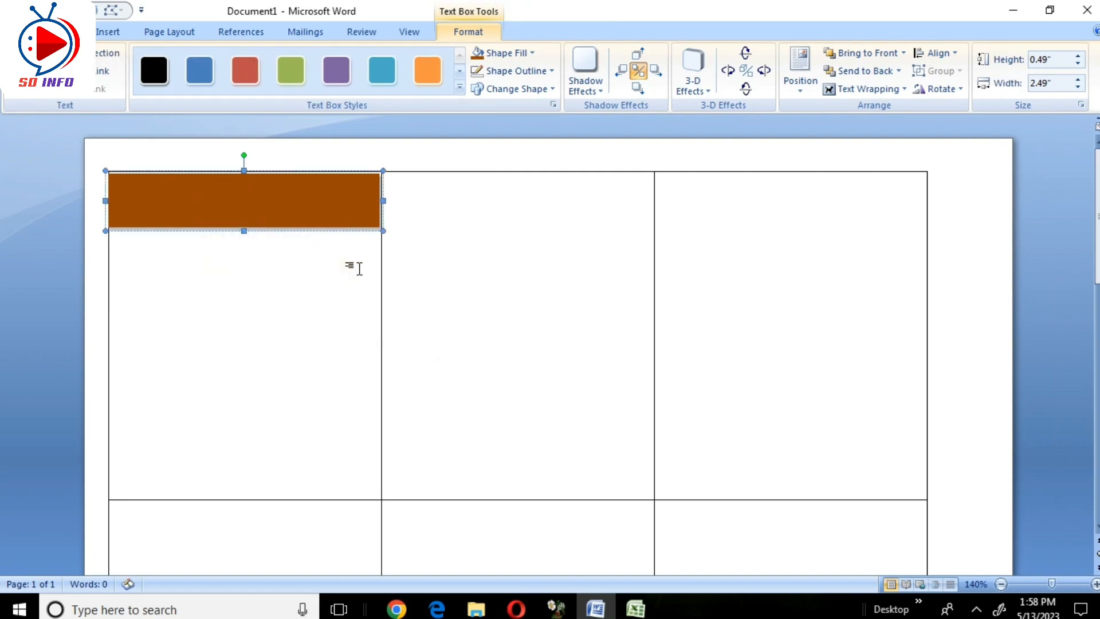
{"action": "type", "text": "Shree S"}
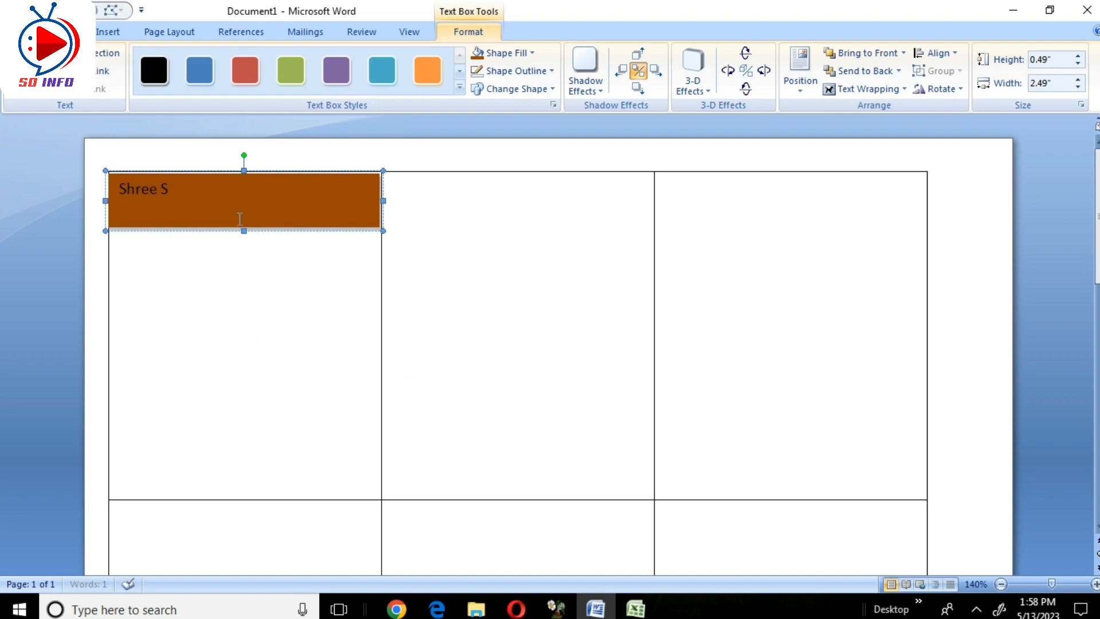
{"action": "type", "text": "araswati Secondary Schoo"}
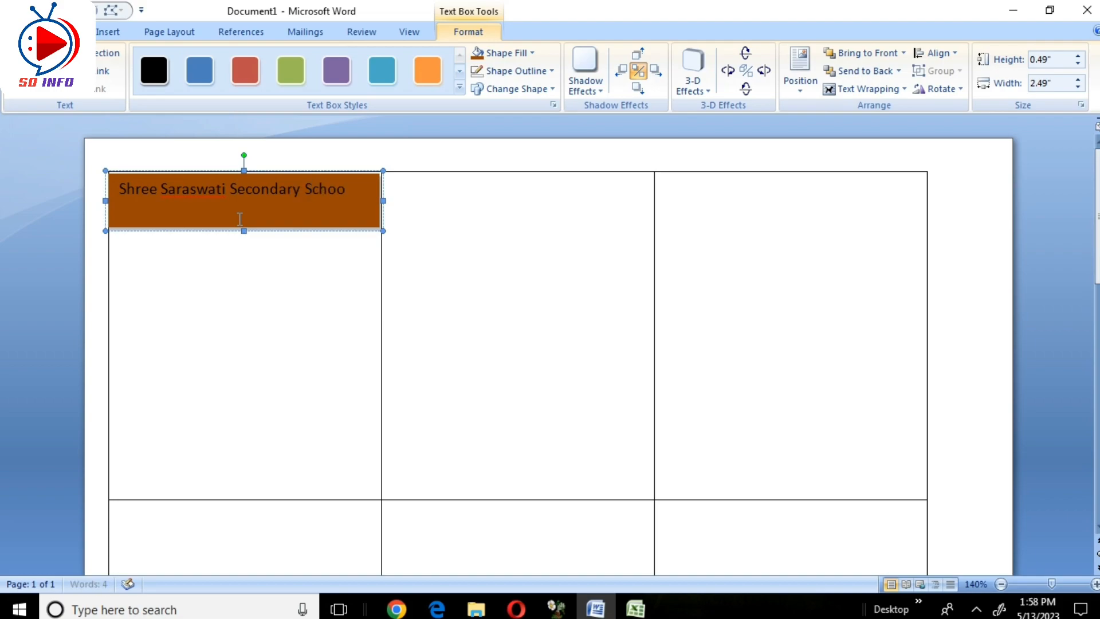
{"action": "type", "text": "l"}
{"action": "key", "text": "Return"}
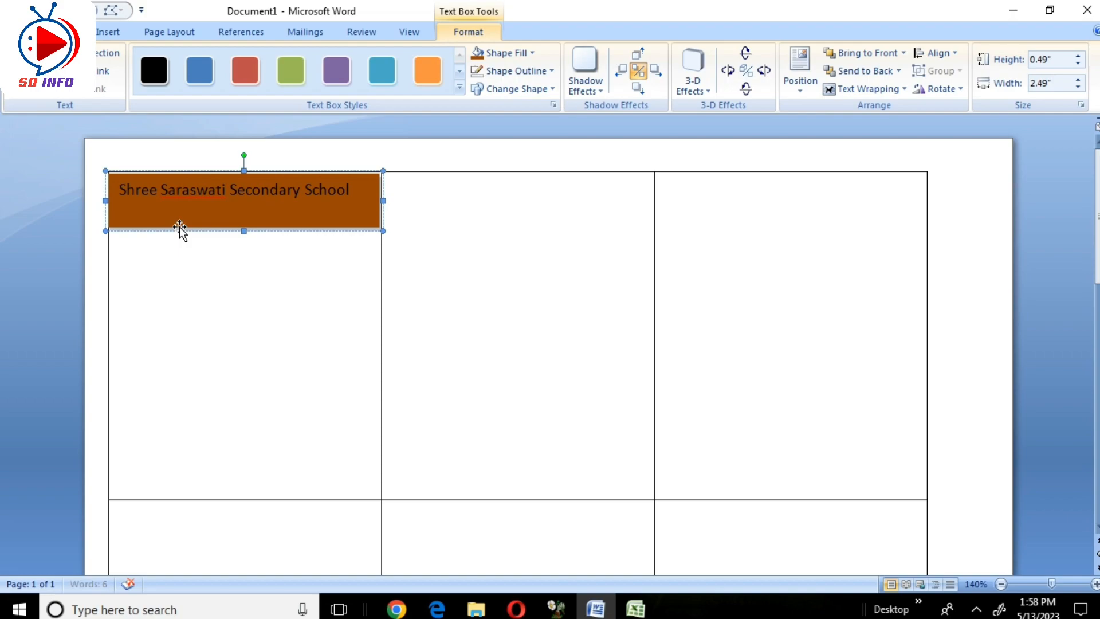
{"action": "type", "text": "n"}
- Increase the header rectangle's height to about 0.64" and center both lines of text horizontally
{"action": "left_click", "coordinate": [243, 234]}
{"action": "left_click_drag", "start_coordinate": [243, 234], "coordinate": [149, 213]}
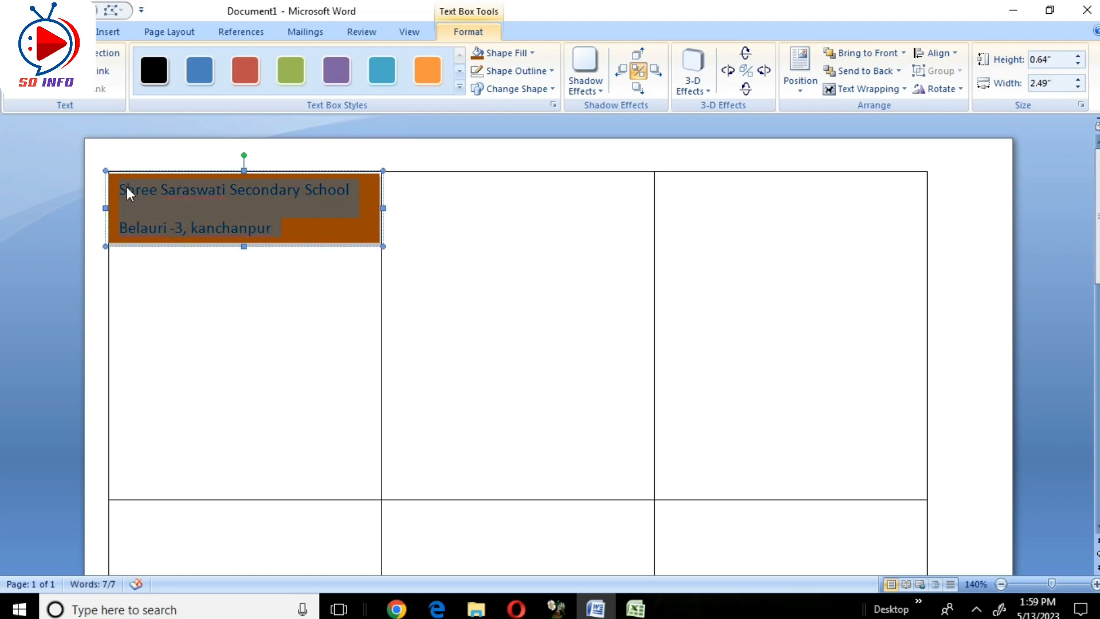
{"action": "key", "text": "ctrl+e"}
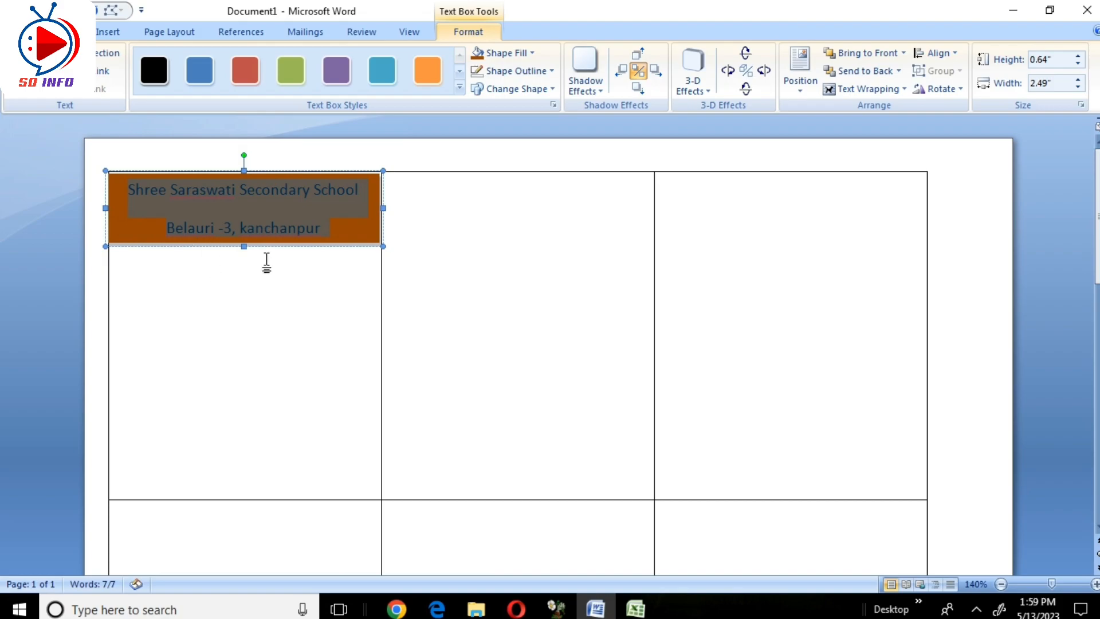
- Set the spacing after both header lines to 0 pt and shorten the header rectangle to fit the two lines
{"action": "left_click", "coordinate": [69, 31]}
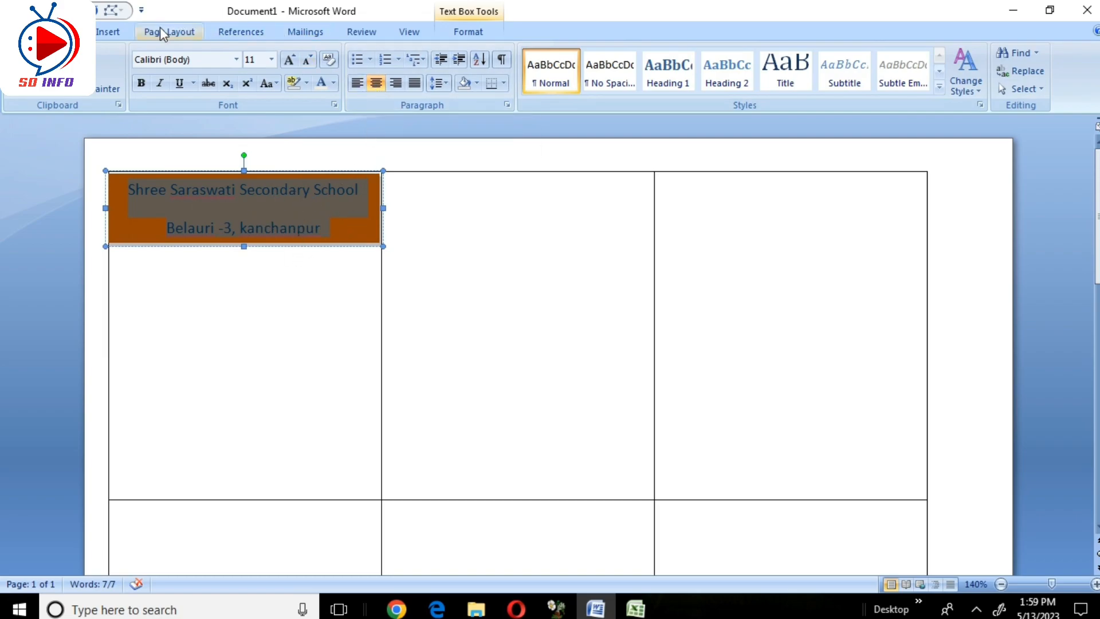
{"action": "left_click", "coordinate": [146, 33]}
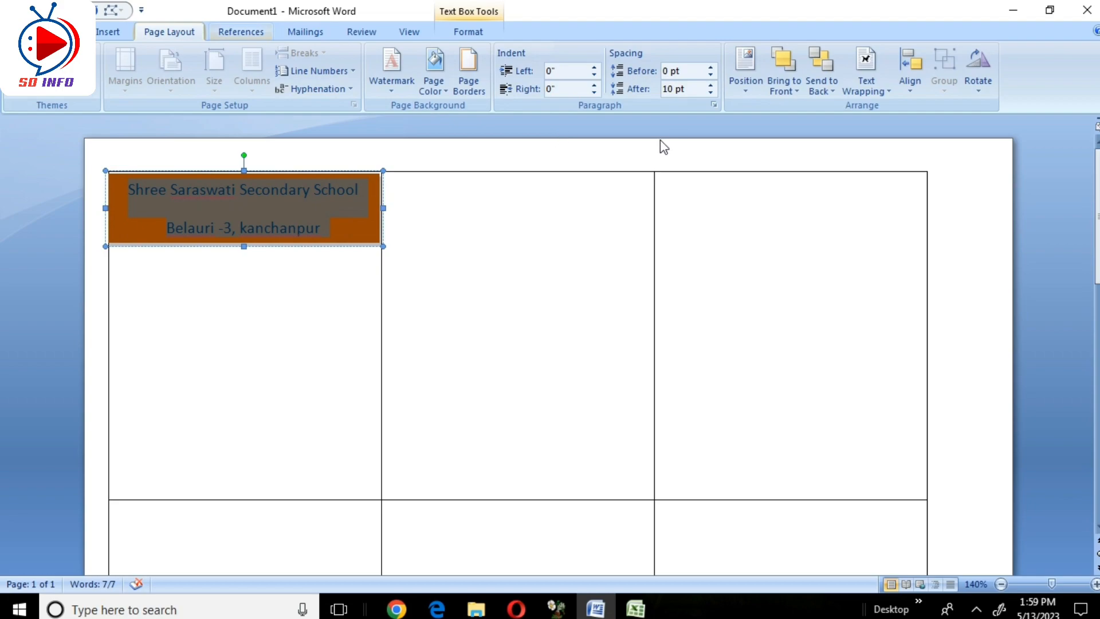
{"action": "left_click", "coordinate": [710, 86]}
{"action": "left_click", "coordinate": [711, 85]}
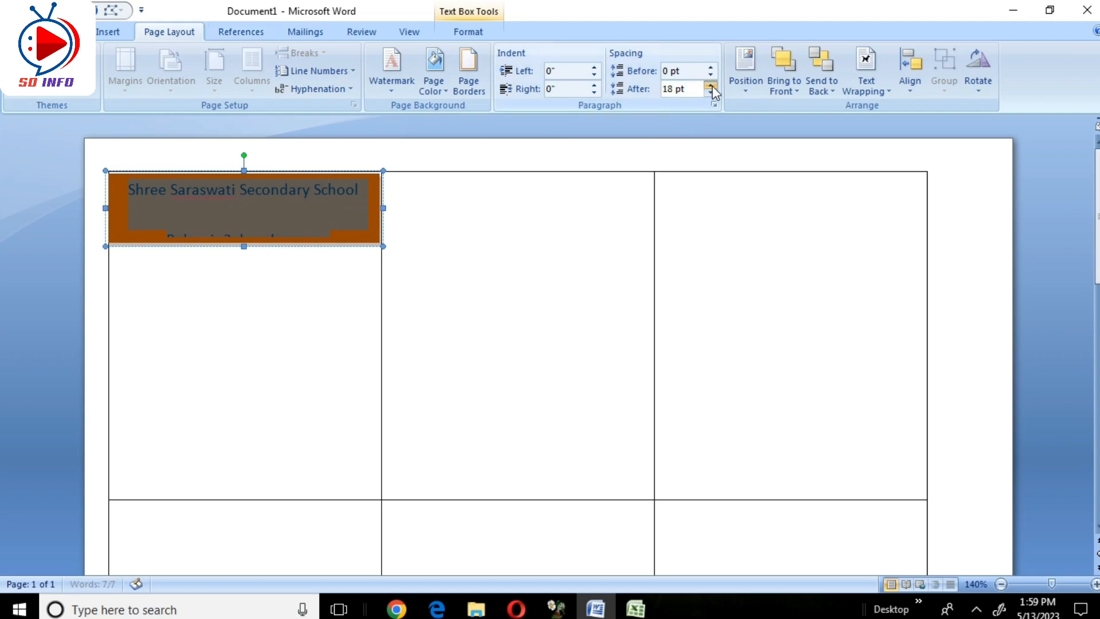
{"action": "left_click", "coordinate": [711, 92]}
{"action": "left_click", "coordinate": [711, 92]}
{"action": "left_click", "coordinate": [711, 92]}
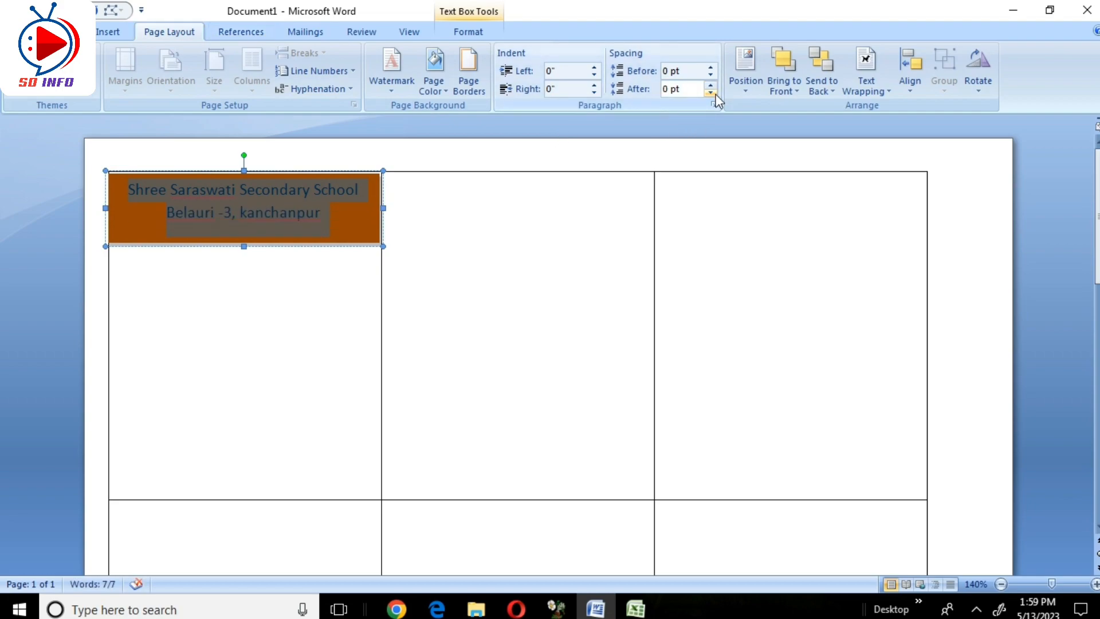
{"action": "left_click", "coordinate": [347, 224]}
{"action": "left_click_drag", "start_coordinate": [246, 246], "coordinate": [252, 225]}
- Format the school name as bold, 12 pt, white text, with "Shree Saraswati Secondary" in italics
{"action": "left_click_drag", "start_coordinate": [365, 190], "coordinate": [130, 190]}
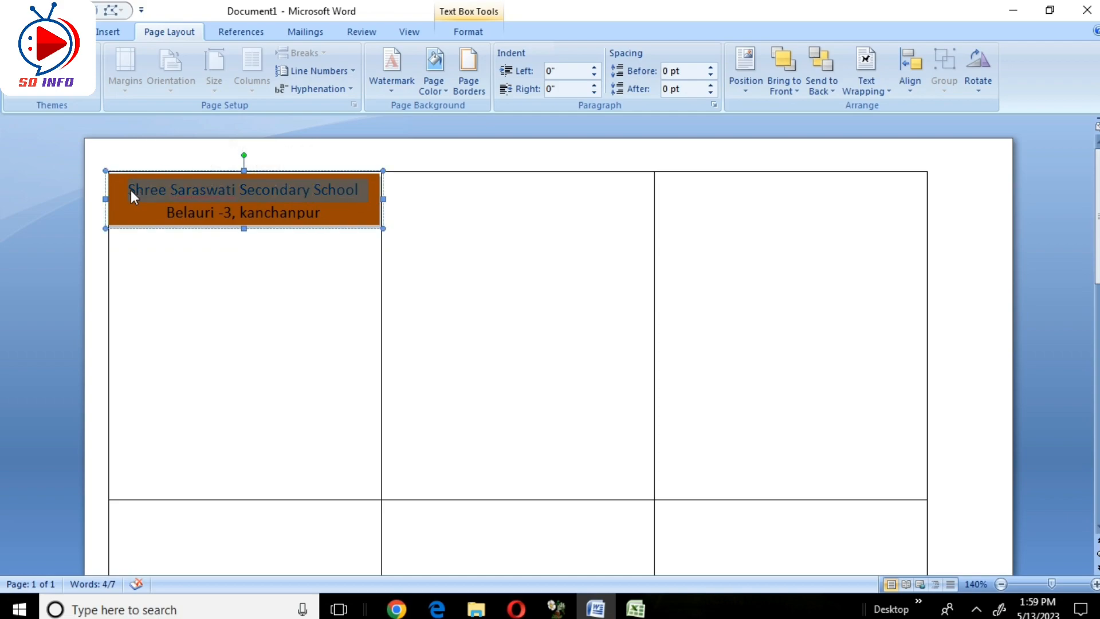
{"action": "key", "text": "ctrl+shift+period"}
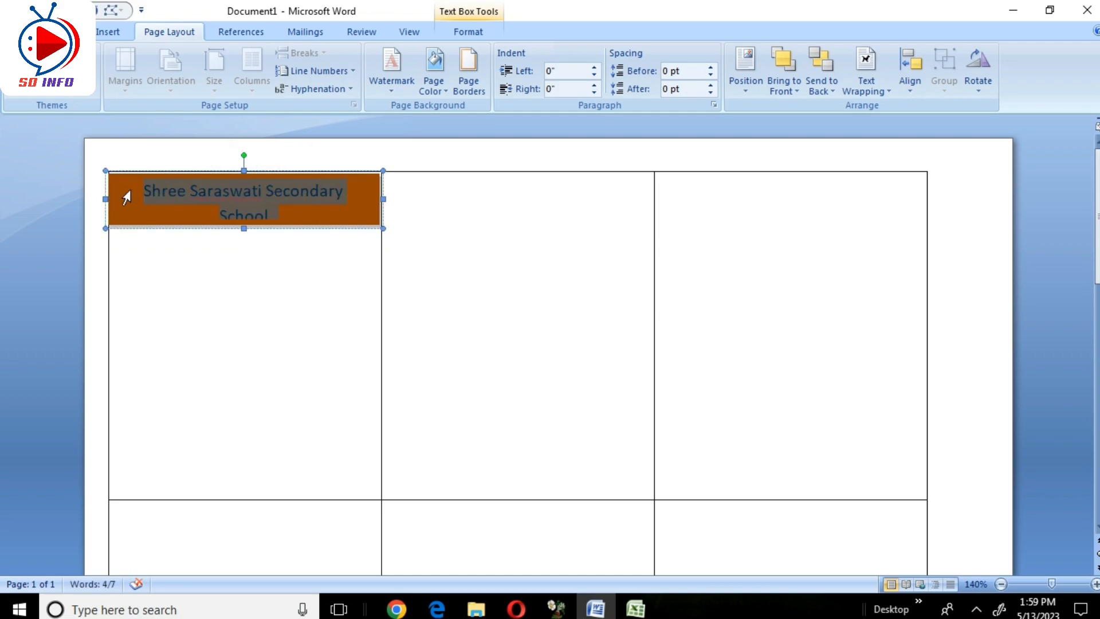
{"action": "key", "text": "ctrl+b"}
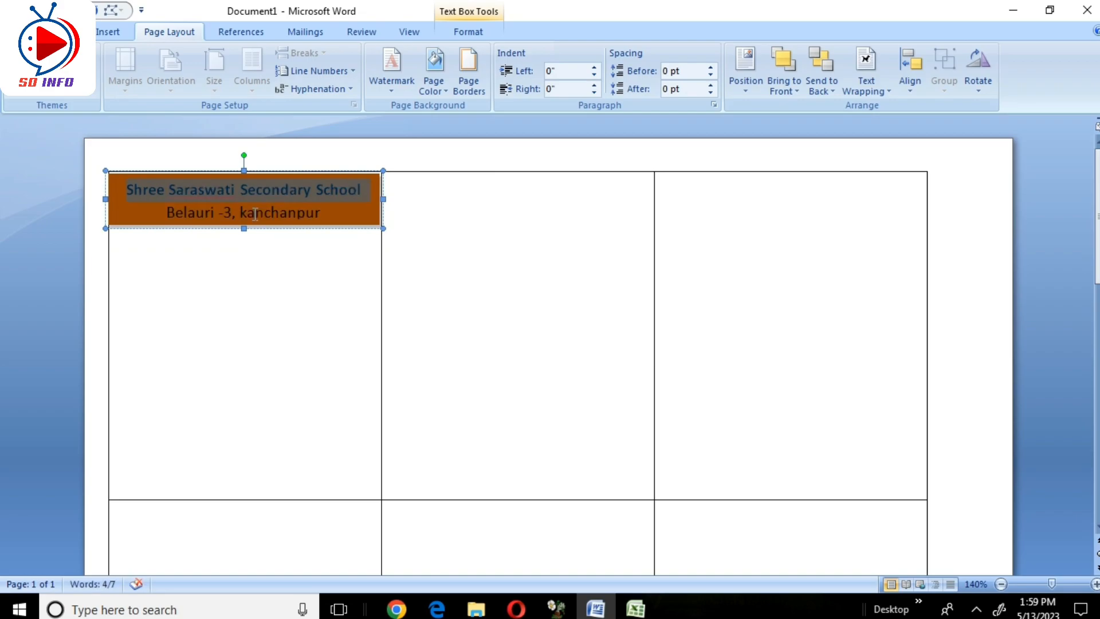
{"action": "left_click", "coordinate": [89, 32]}
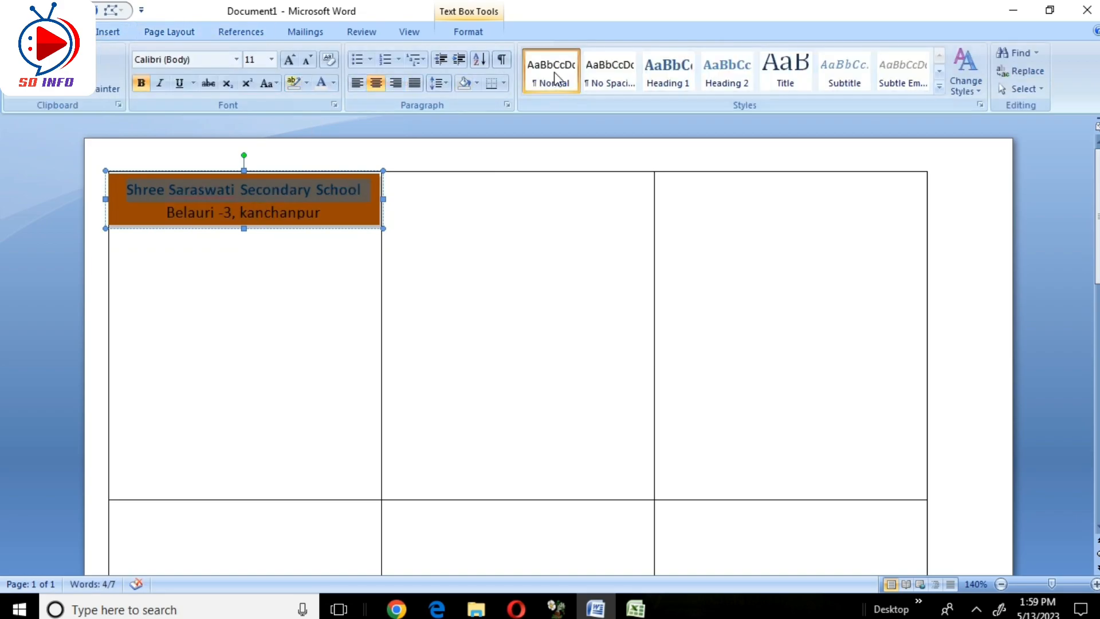
{"action": "left_click", "coordinate": [271, 59]}
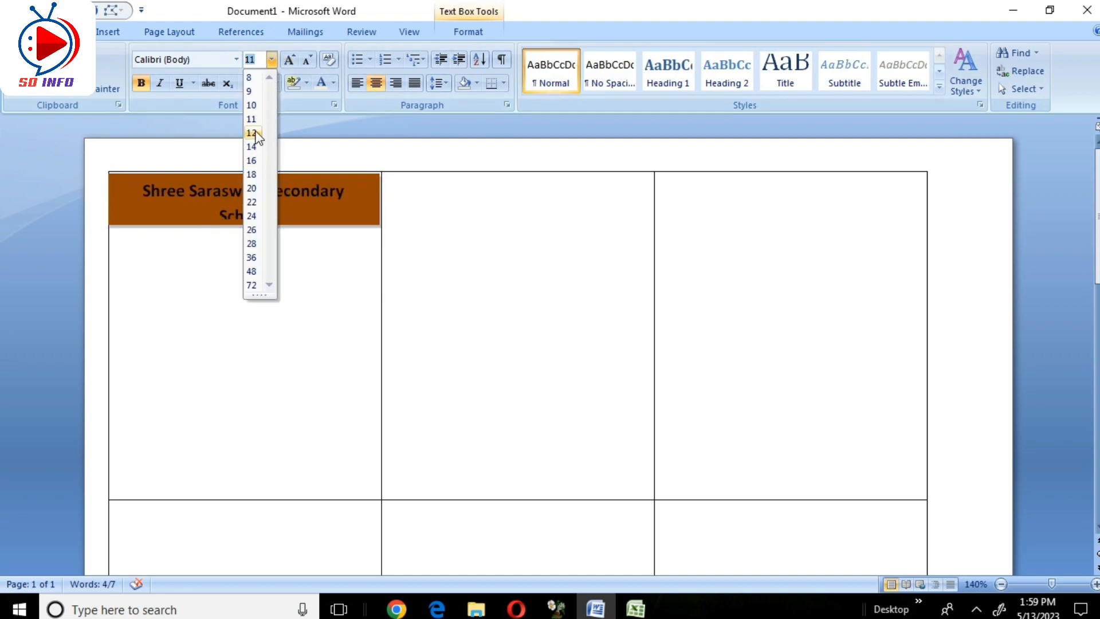
{"action": "left_click", "coordinate": [252, 133]}
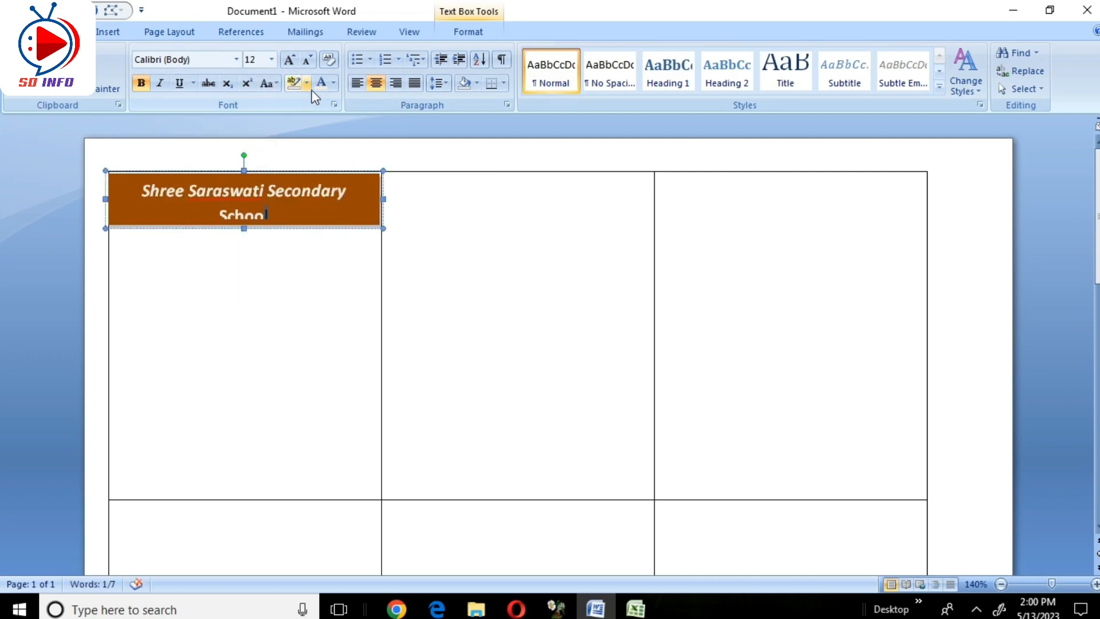
{"action": "left_click", "coordinate": [318, 86]}
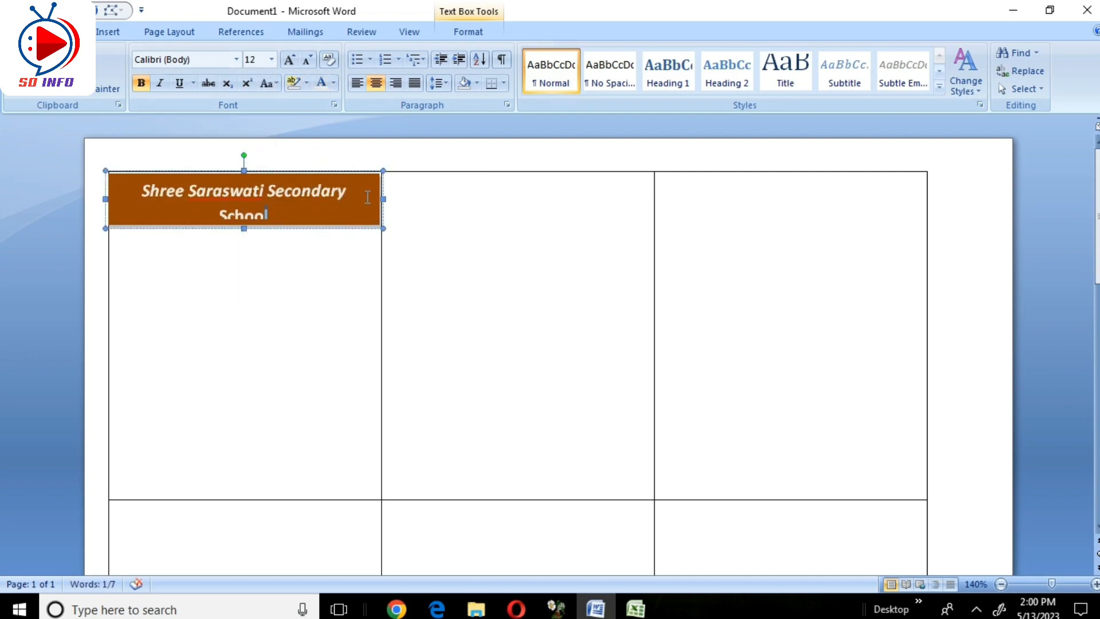
- Set all four internal margins of the header shape to 0" and center its text vertically
{"action": "left_click", "coordinate": [380, 226]}
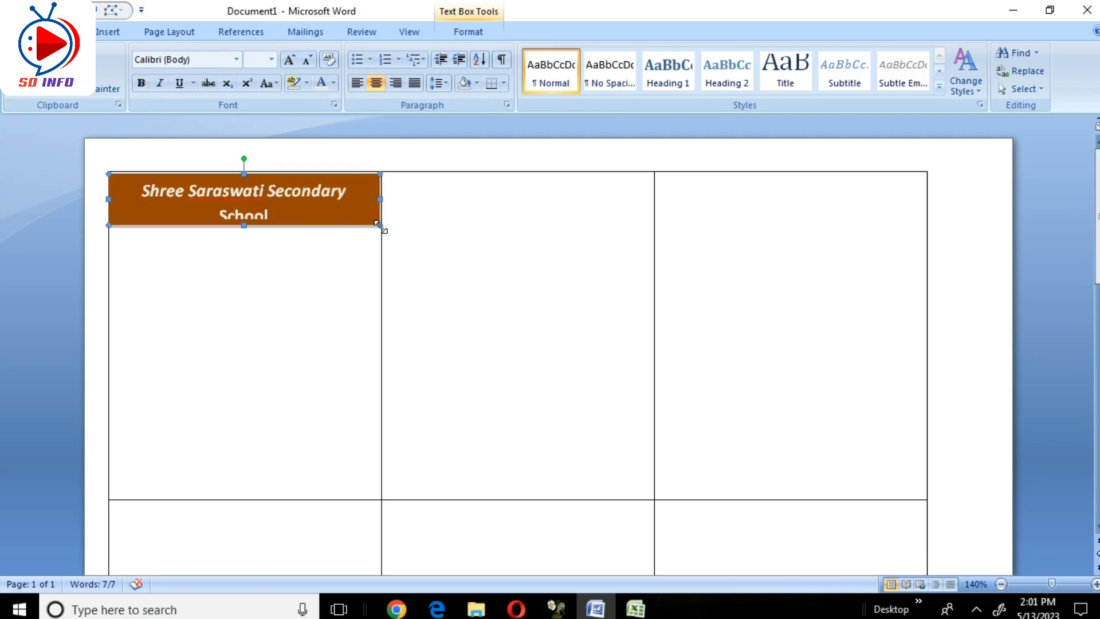
{"action": "right_click", "coordinate": [380, 226]}
{"action": "left_click", "coordinate": [438, 407]}
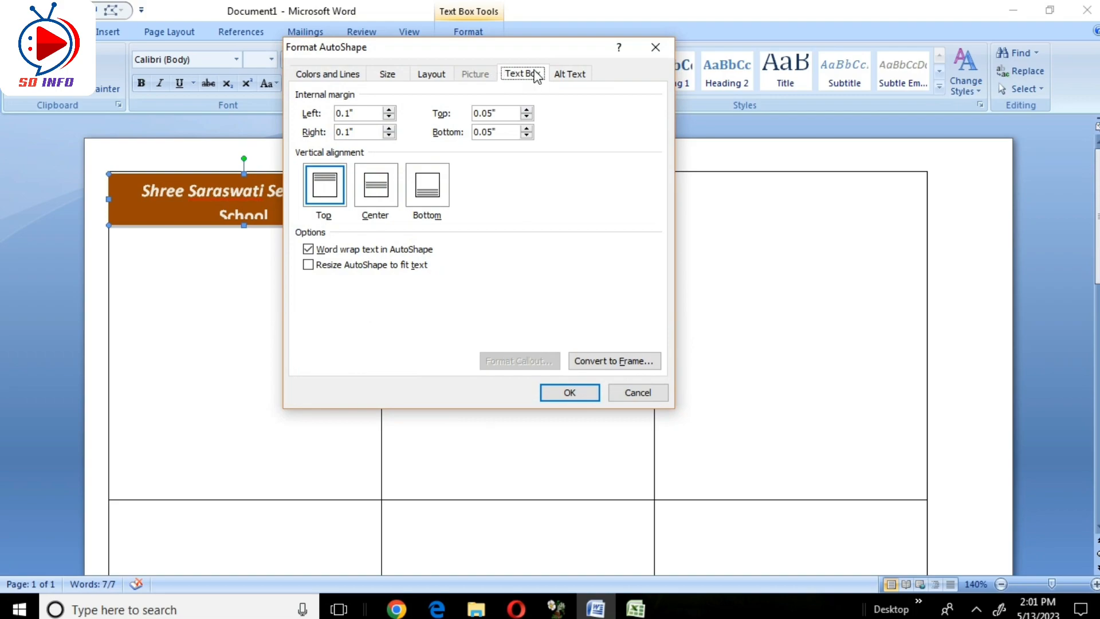
{"action": "left_click", "coordinate": [388, 117]}
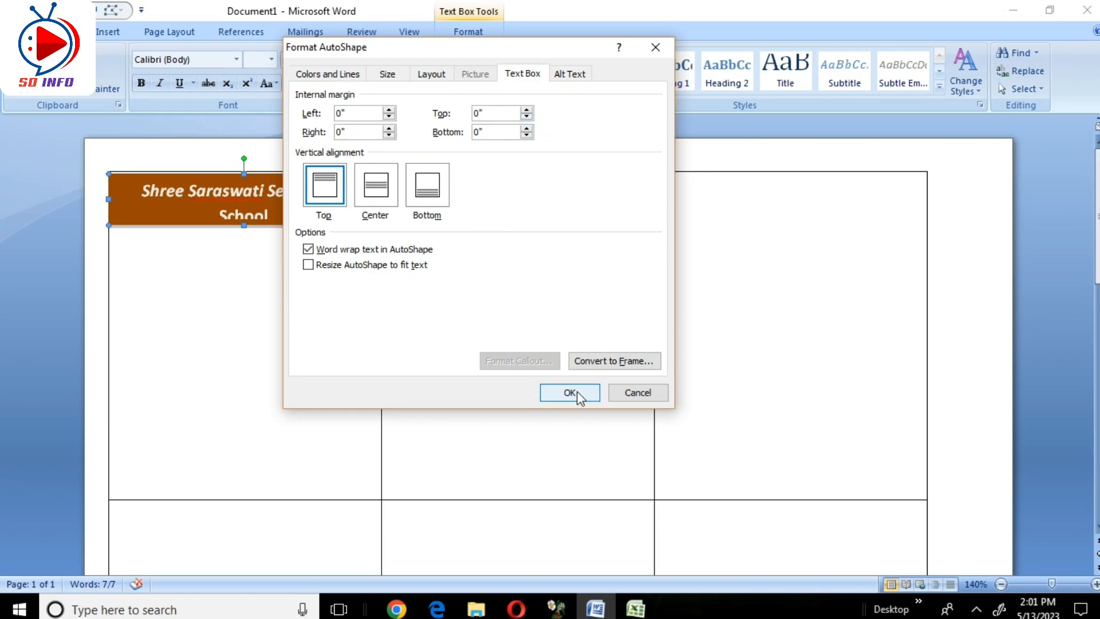
{"action": "left_click", "coordinate": [377, 198]}
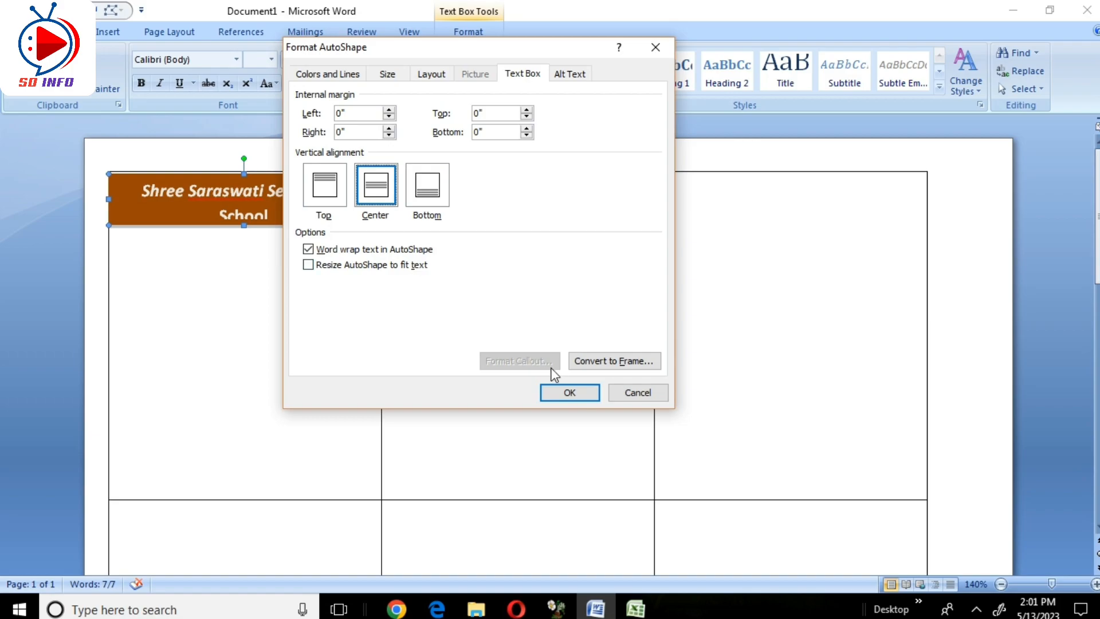
{"action": "left_click", "coordinate": [570, 393]}
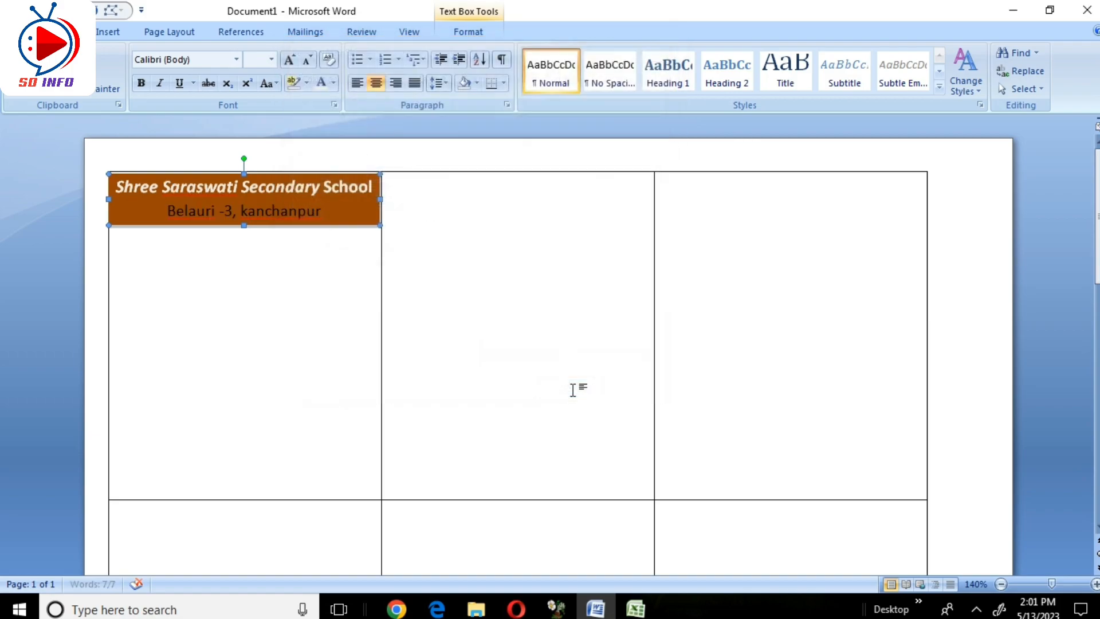
- Draw a pentagon block arrow about 2.13" wide and 1.51" high in the lower part of the first cell
{"action": "left_click", "coordinate": [299, 257]}
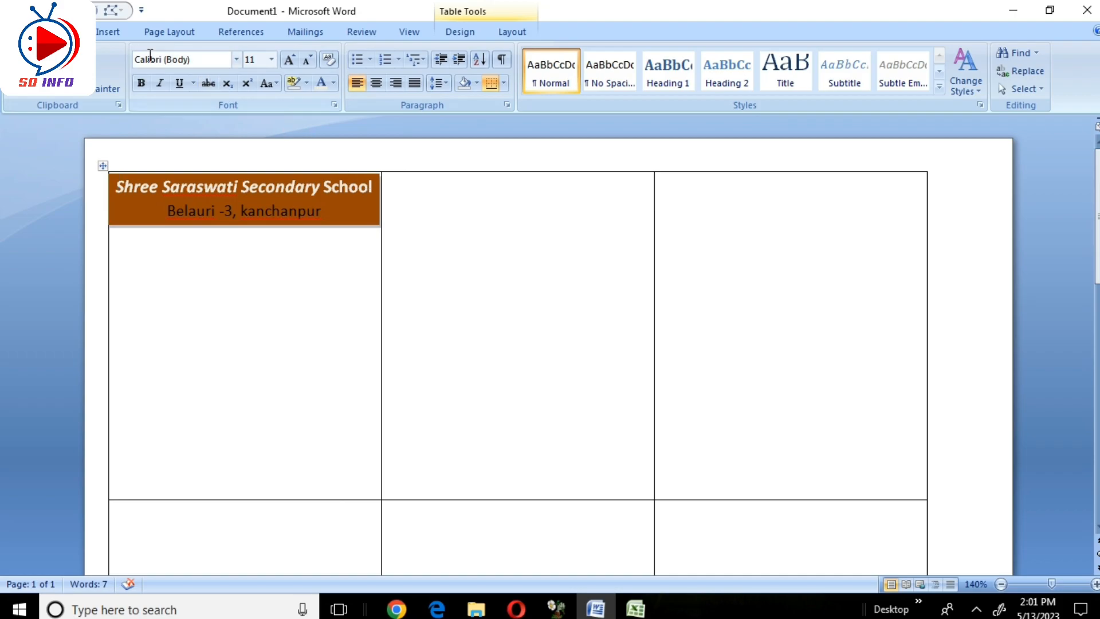
{"action": "left_click", "coordinate": [111, 33]}
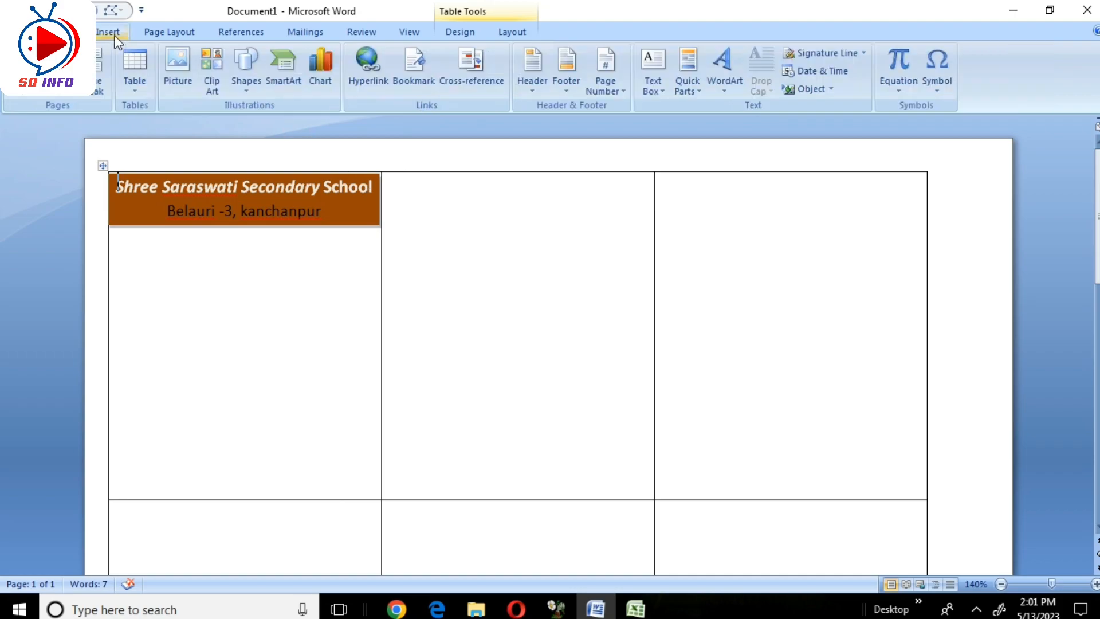
{"action": "left_click", "coordinate": [243, 95]}
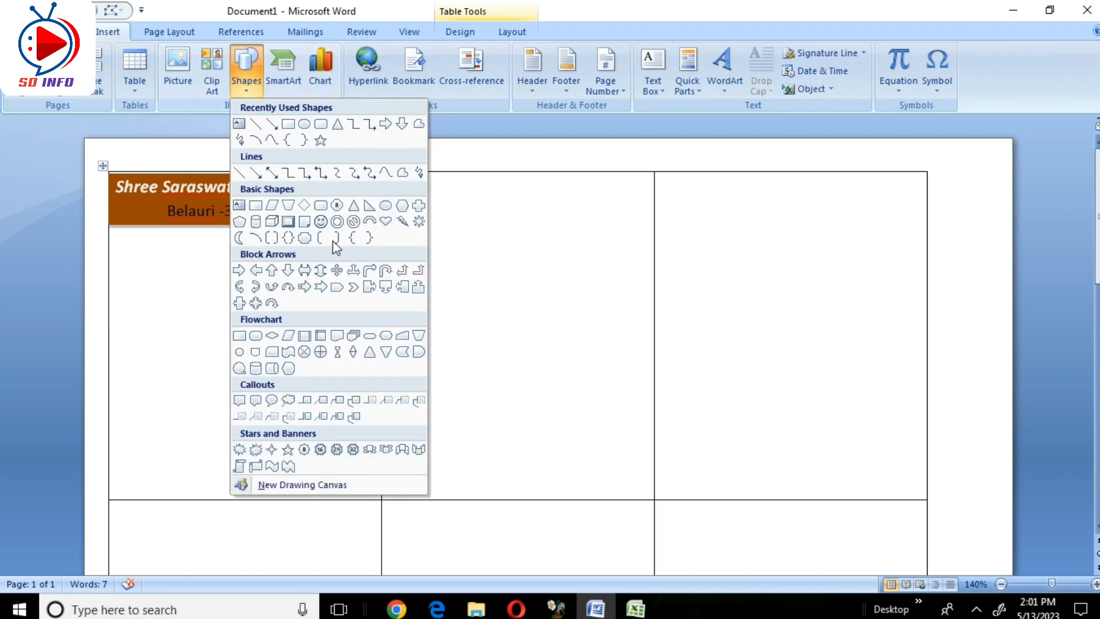
{"action": "left_click", "coordinate": [340, 293]}
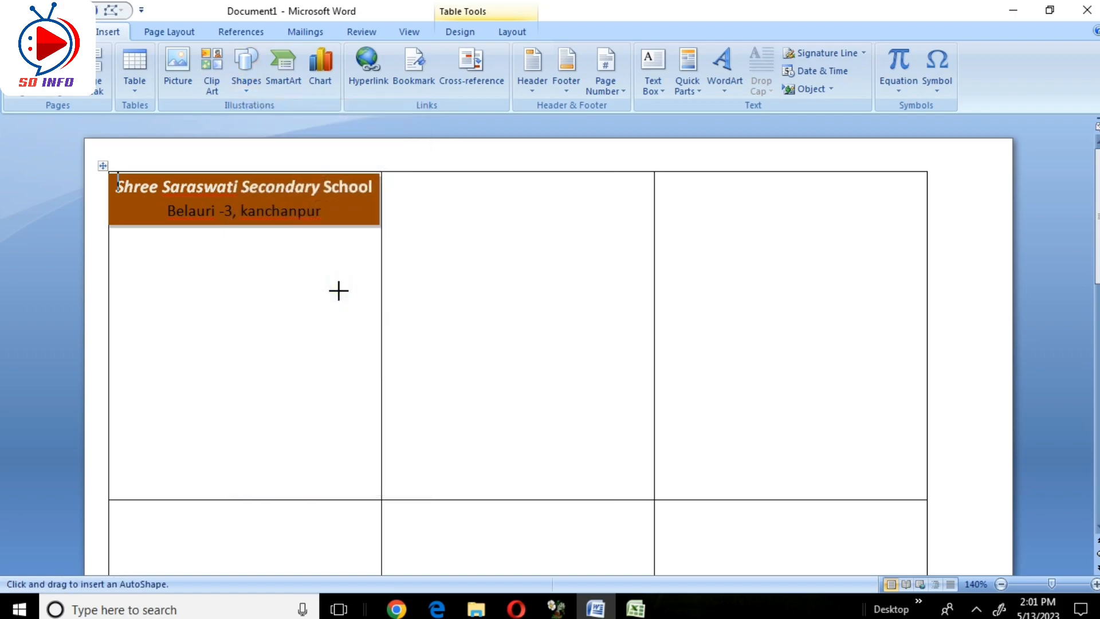
{"action": "mouse_move", "coordinate": [129, 323]}
{"action": "left_mouse_down"}
{"action": "mouse_move", "coordinate": [213, 418]}
{"action": "mouse_move", "coordinate": [319, 449]}
{"action": "mouse_move", "coordinate": [356, 470]}
{"action": "mouse_move", "coordinate": [360, 487]}
{"action": "left_mouse_up"}
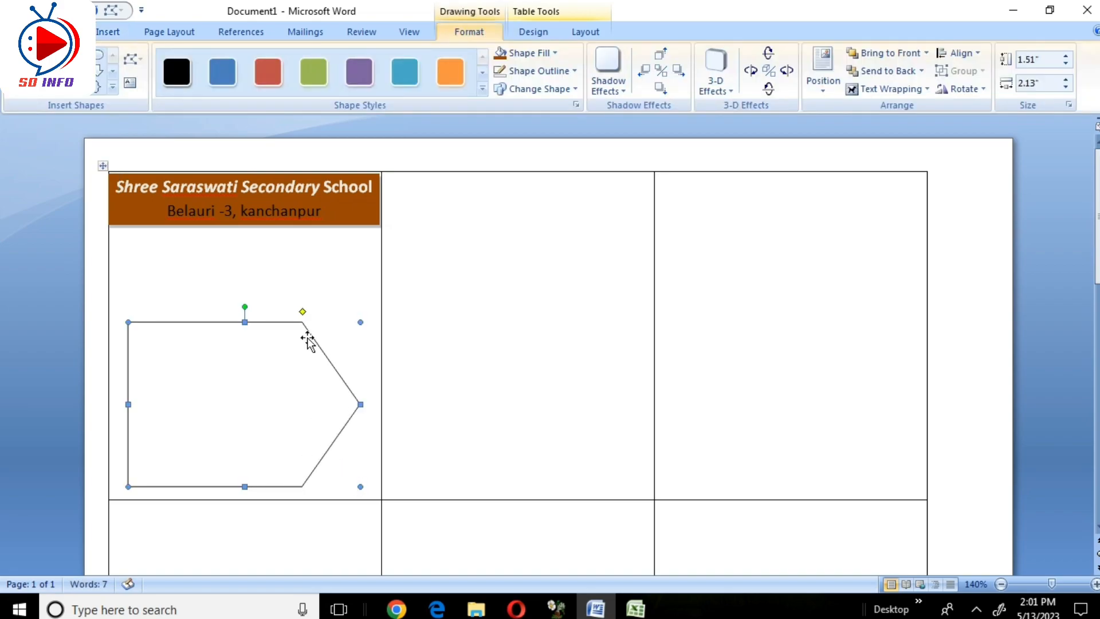
- Rotate the pentagon to point upward and fit it to the cell's lower part, about 2.49" wide and 1.83" high
{"action": "left_click_drag", "start_coordinate": [247, 305], "coordinate": [51, 404]}
{"action": "left_click_drag", "start_coordinate": [229, 447], "coordinate": [177, 414]}
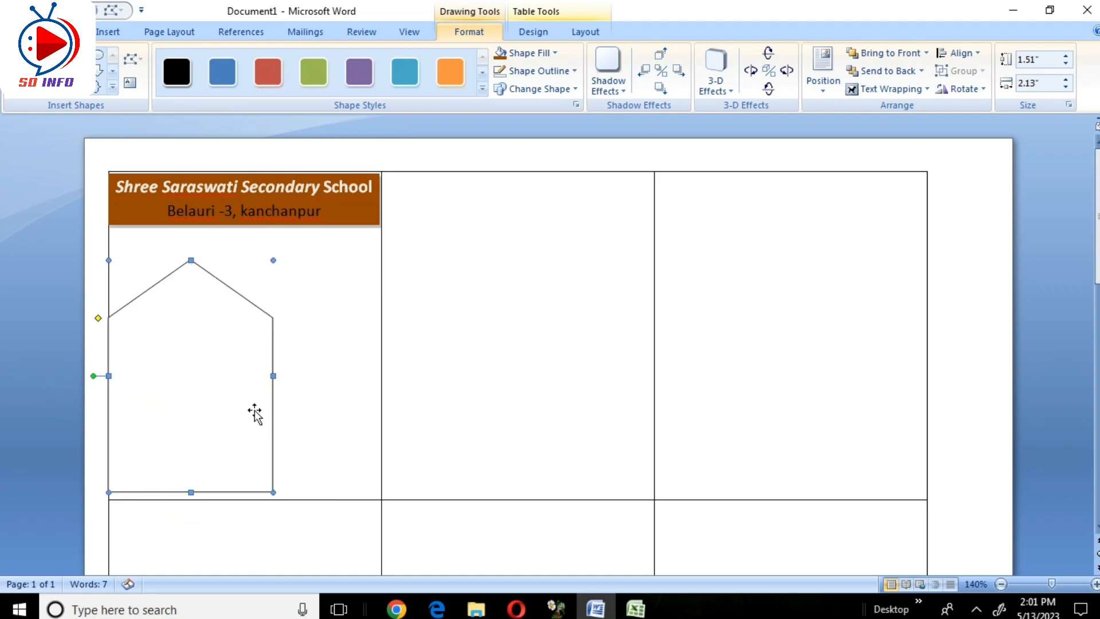
{"action": "left_click_drag", "start_coordinate": [275, 376], "coordinate": [379, 379]}
{"action": "left_click_drag", "start_coordinate": [241, 300], "coordinate": [242, 365]}
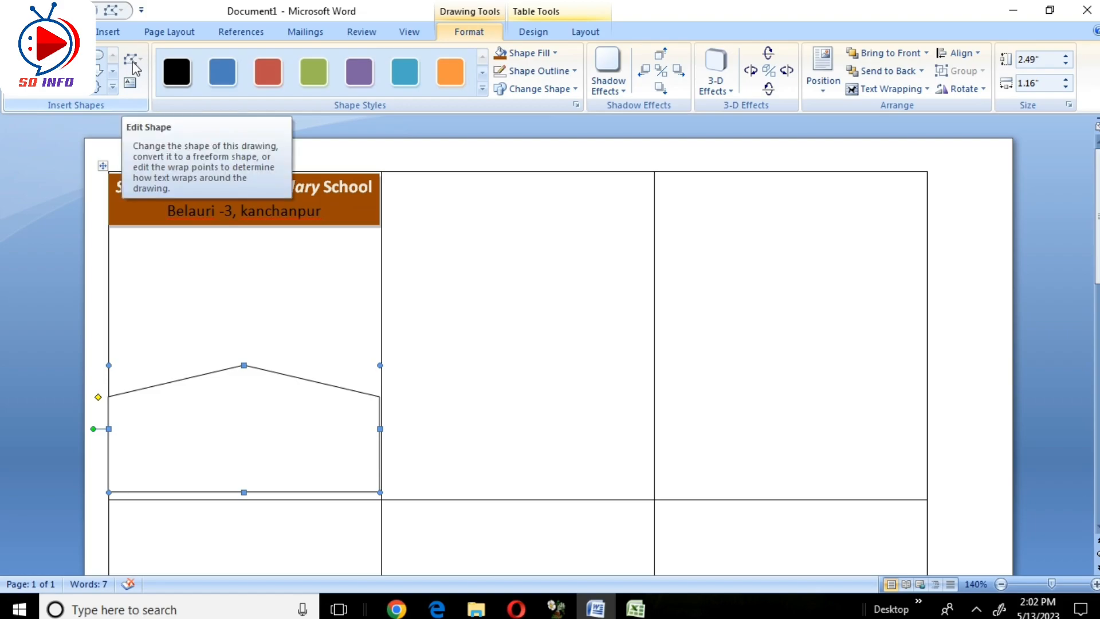
{"action": "left_click_drag", "start_coordinate": [244, 365], "coordinate": [244, 293]}
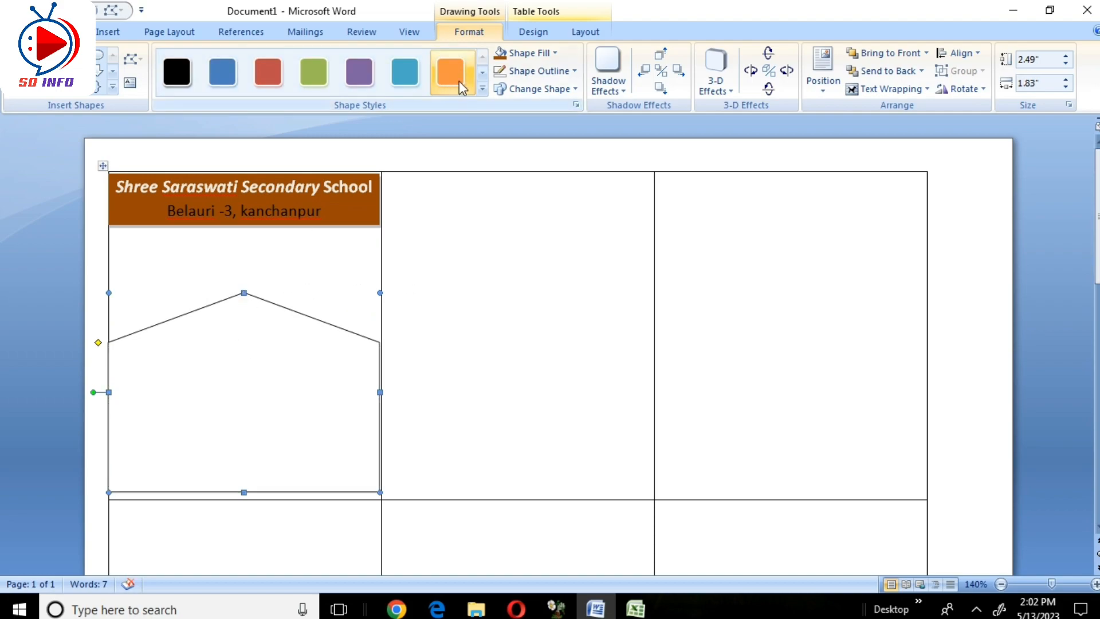
- Fill the upward-pointing pentagon with the standard Blue and remove its outline
{"action": "left_click", "coordinate": [553, 53]}
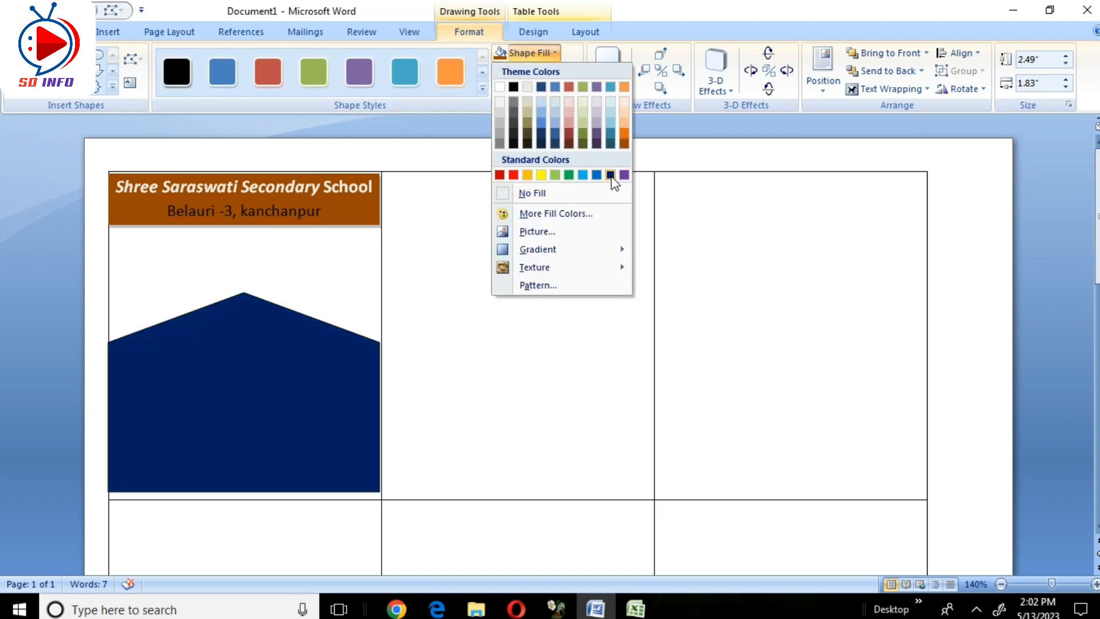
{"action": "left_click", "coordinate": [596, 175]}
{"action": "left_click", "coordinate": [567, 71]}
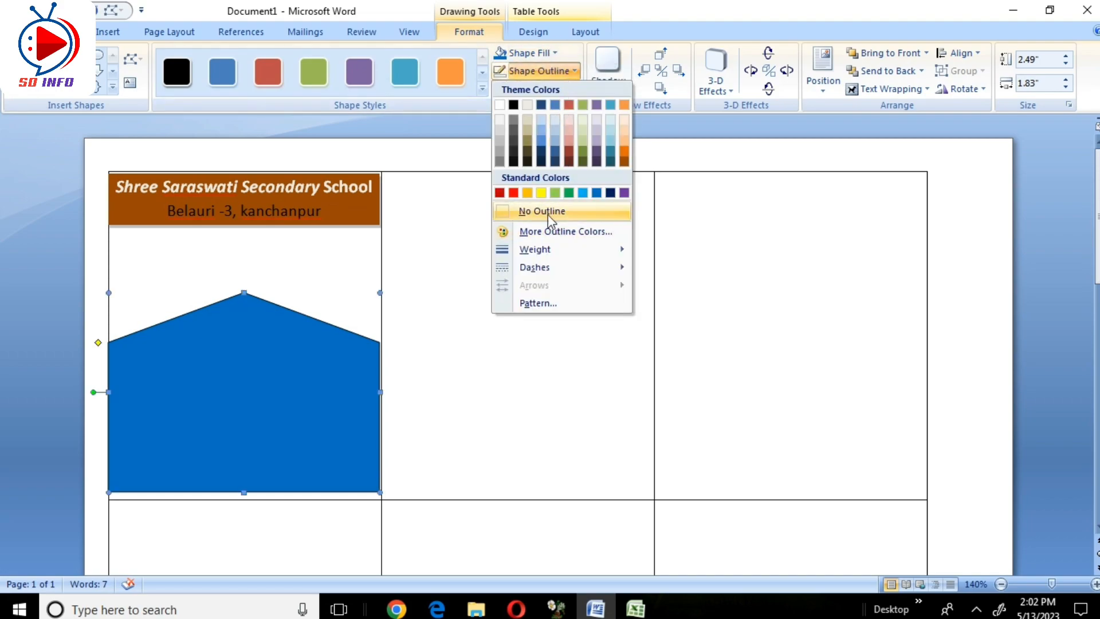
{"action": "left_click", "coordinate": [530, 216]}
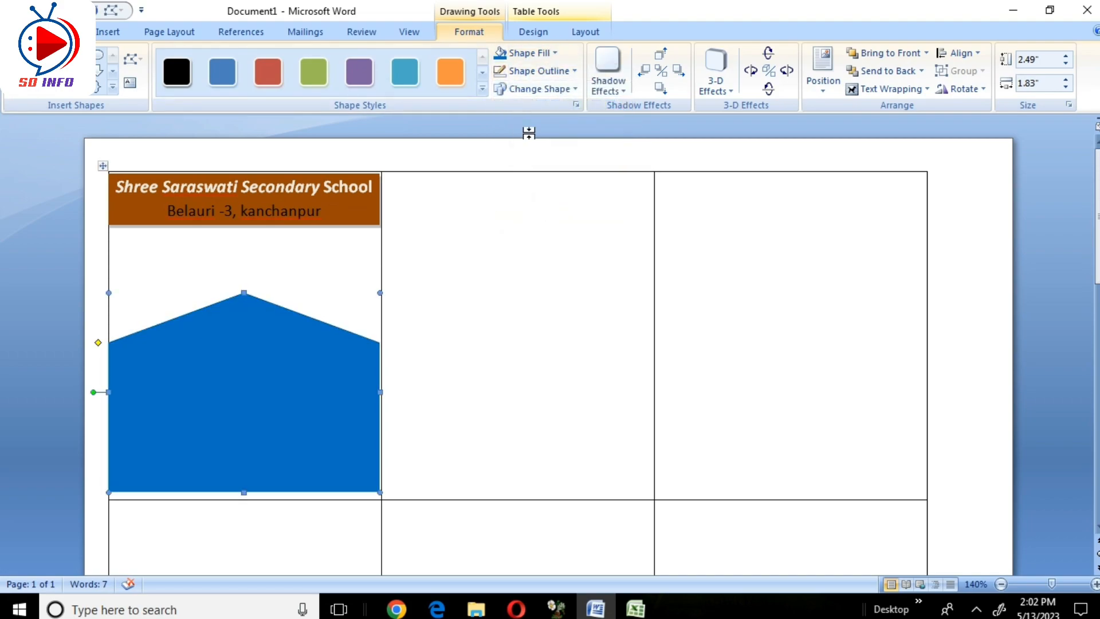
- Make the pentagon's fill partly transparent and nudge the shape down and slightly right to meet the first cell's lower border
{"action": "right_click", "coordinate": [277, 351]}
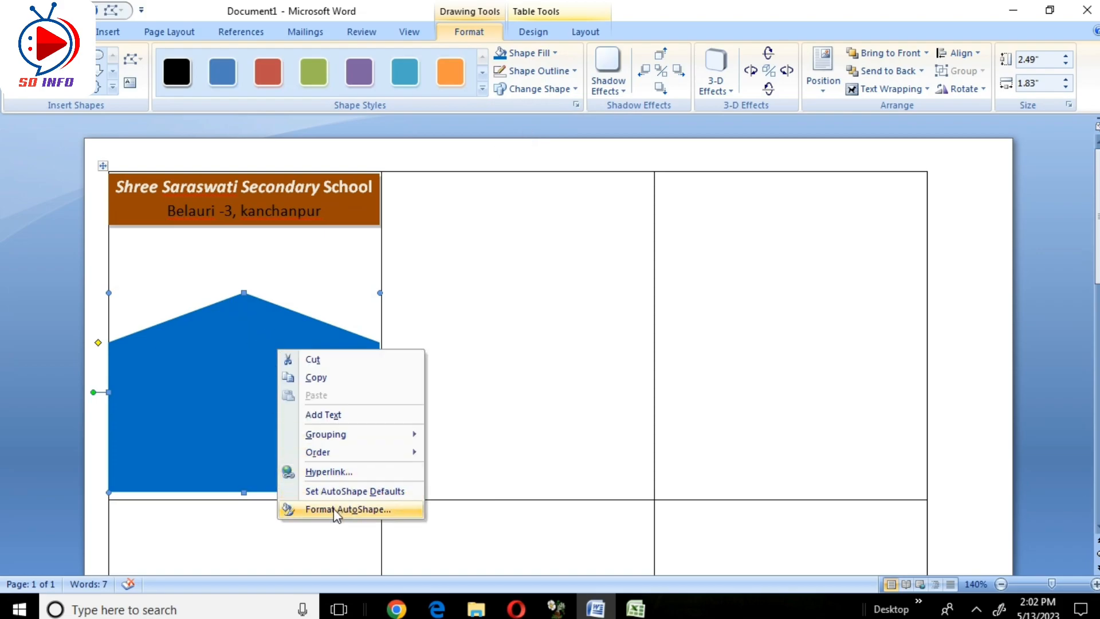
{"action": "left_click", "coordinate": [355, 509]}
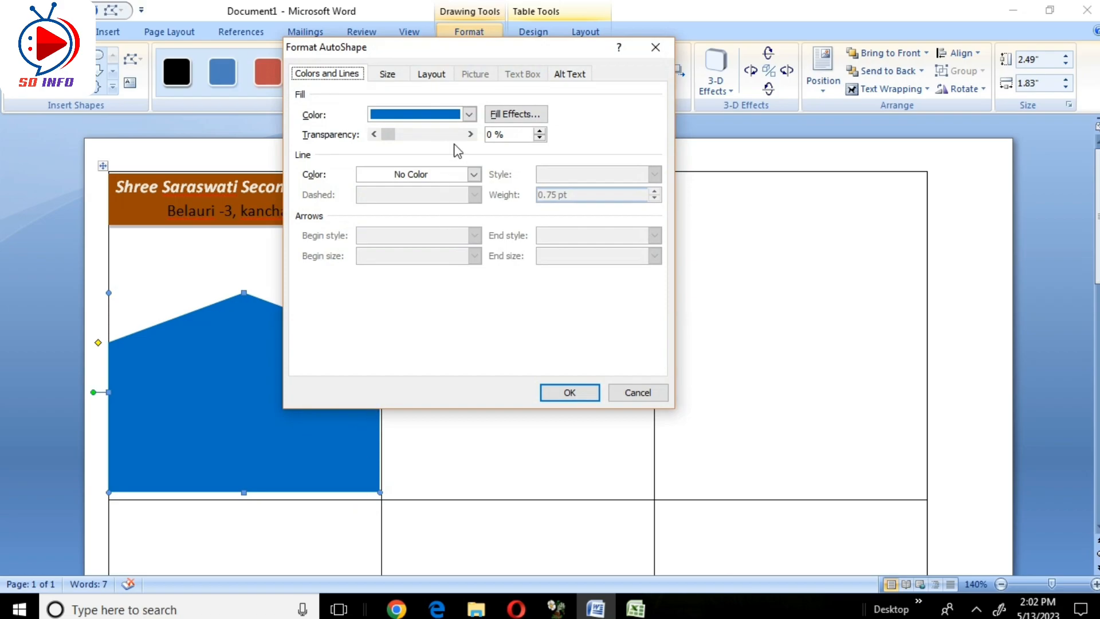
{"action": "left_click_drag", "start_coordinate": [389, 135], "coordinate": [429, 141]}
{"action": "left_click", "coordinate": [568, 393]}
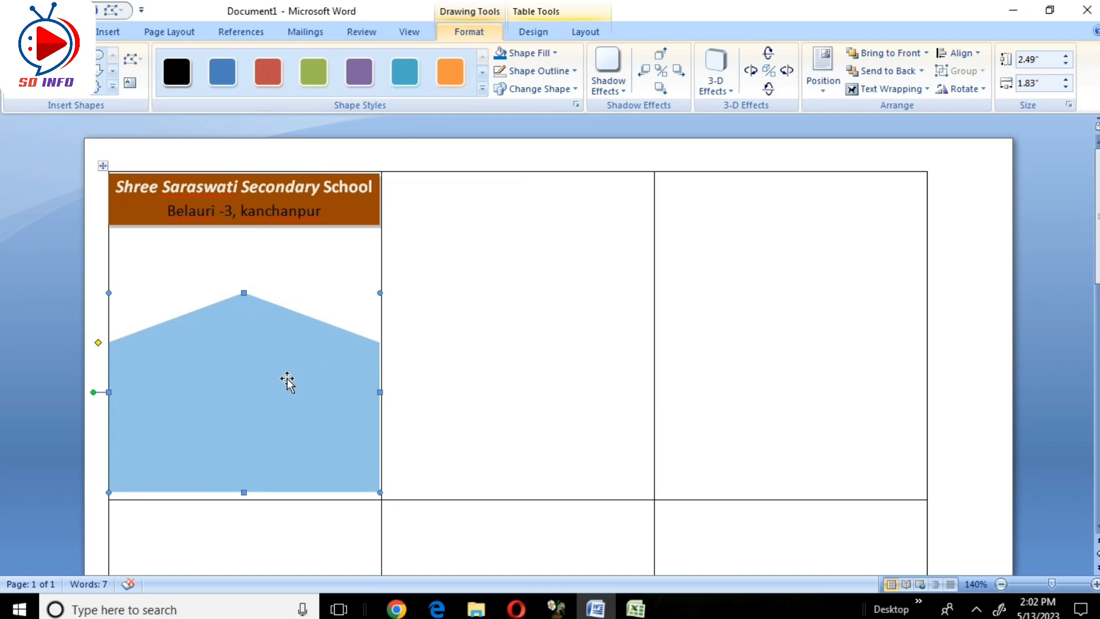
{"action": "key", "text": "ctrl+Down"}
{"action": "key", "text": "ctrl+Down"}
{"action": "key", "text": "ctrl+Down"}
{"action": "key", "text": "ctrl+Down"}
{"action": "key", "text": "ctrl+Down"}
{"action": "key", "text": "ctrl+Down"}
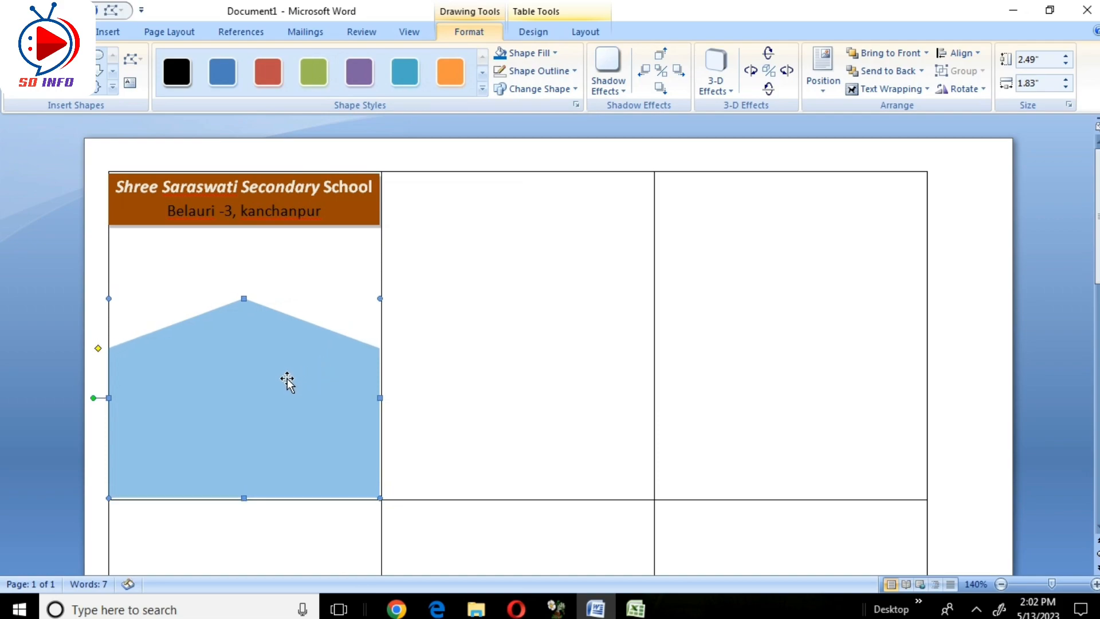
{"action": "key", "text": "ctrl+Right"}
- Insert the round school logo picture from Local Disk (E:) into the first cell
{"action": "left_click", "coordinate": [203, 268]}
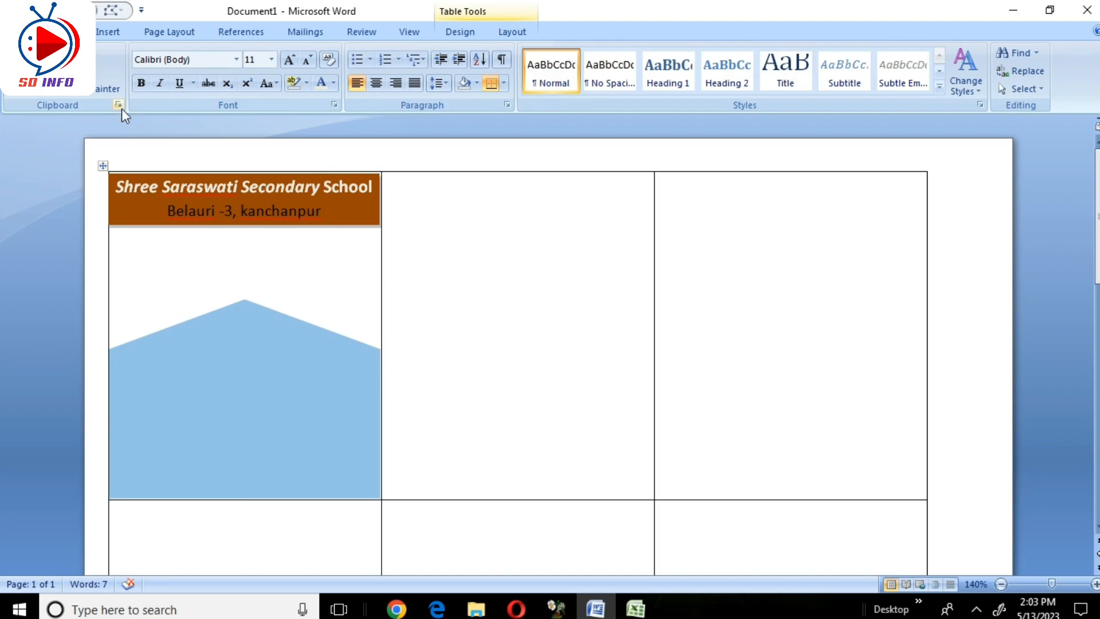
{"action": "left_click", "coordinate": [106, 33]}
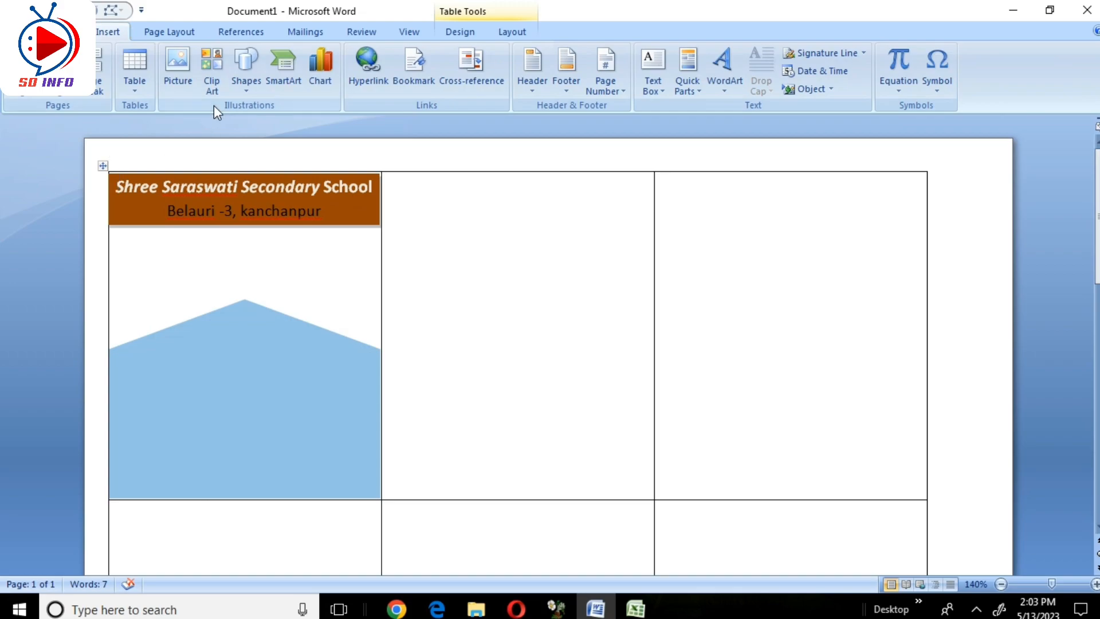
{"action": "left_click", "coordinate": [184, 91]}
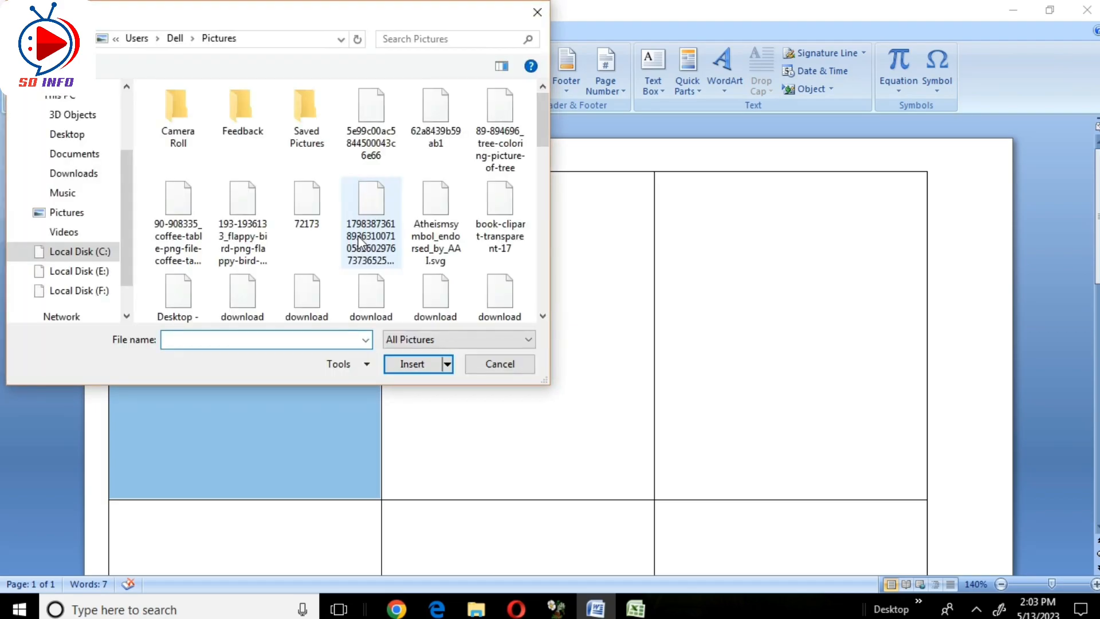
{"action": "left_click", "coordinate": [106, 273]}
{"action": "double_click", "coordinate": [201, 131]}
{"action": "left_click", "coordinate": [194, 244]}
{"action": "left_click", "coordinate": [411, 364]}
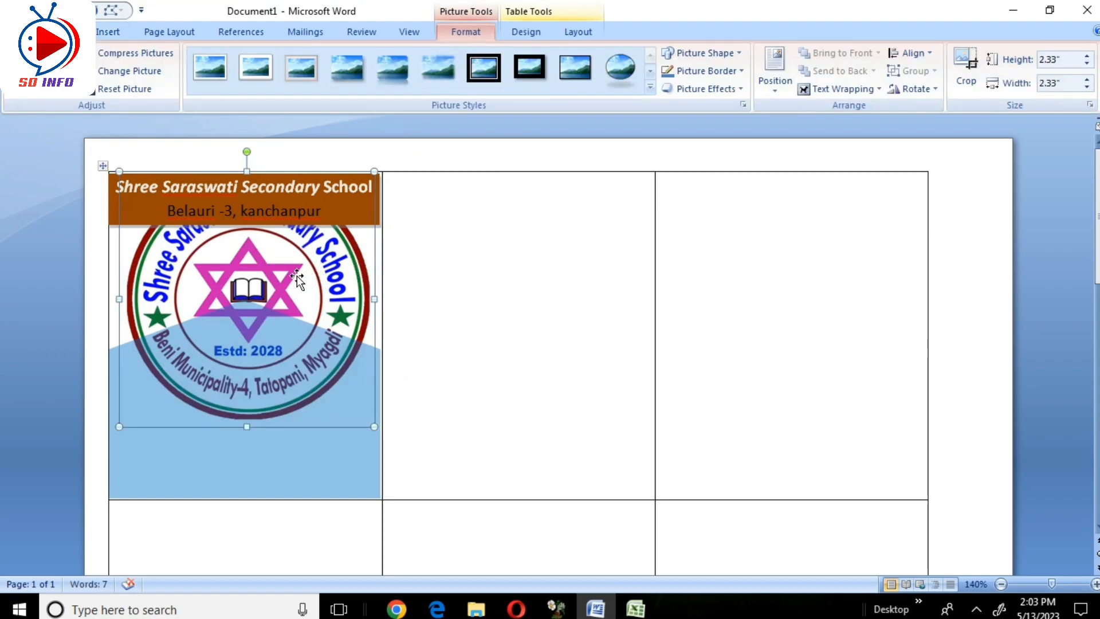
- Set the logo's text wrapping to In Front of Text and shrink it to about 0.76" square below the header's right end
{"action": "left_click", "coordinate": [846, 92]}
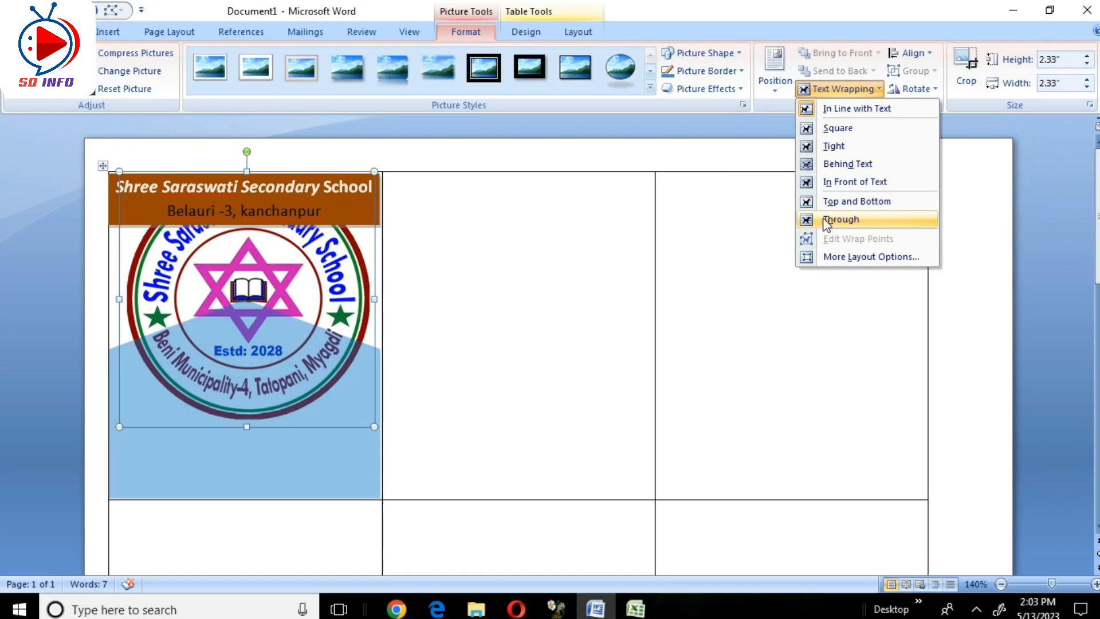
{"action": "left_click", "coordinate": [845, 184]}
{"action": "left_click_drag", "start_coordinate": [374, 427], "coordinate": [371, 316]}
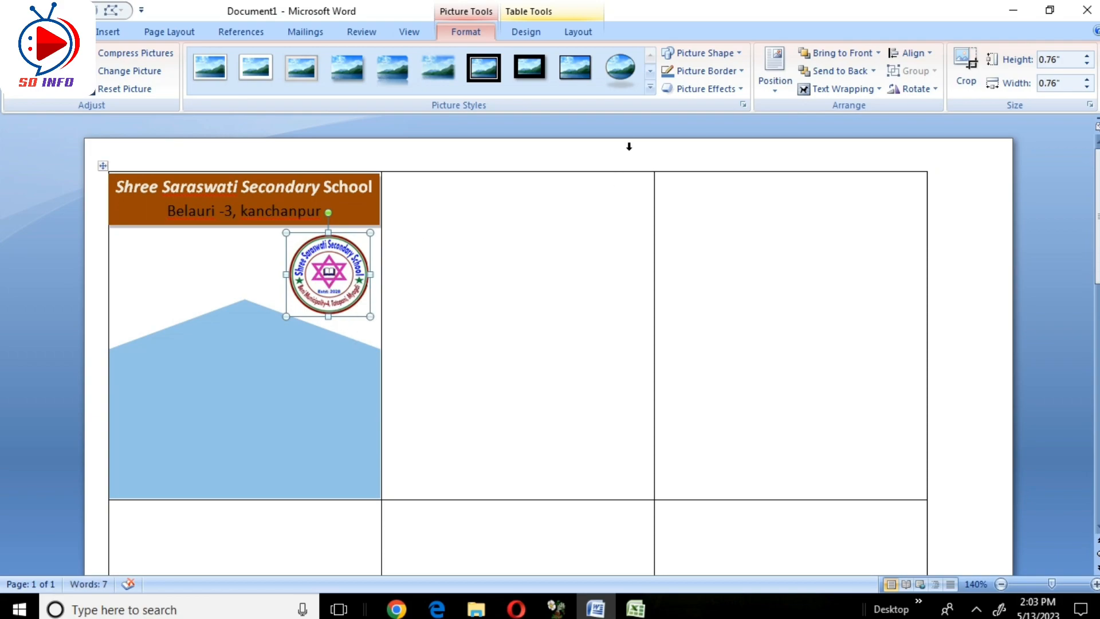
- Apply the black-framed oval picture style to the logo and set its line width to 0 pt
{"action": "left_click", "coordinate": [624, 81]}
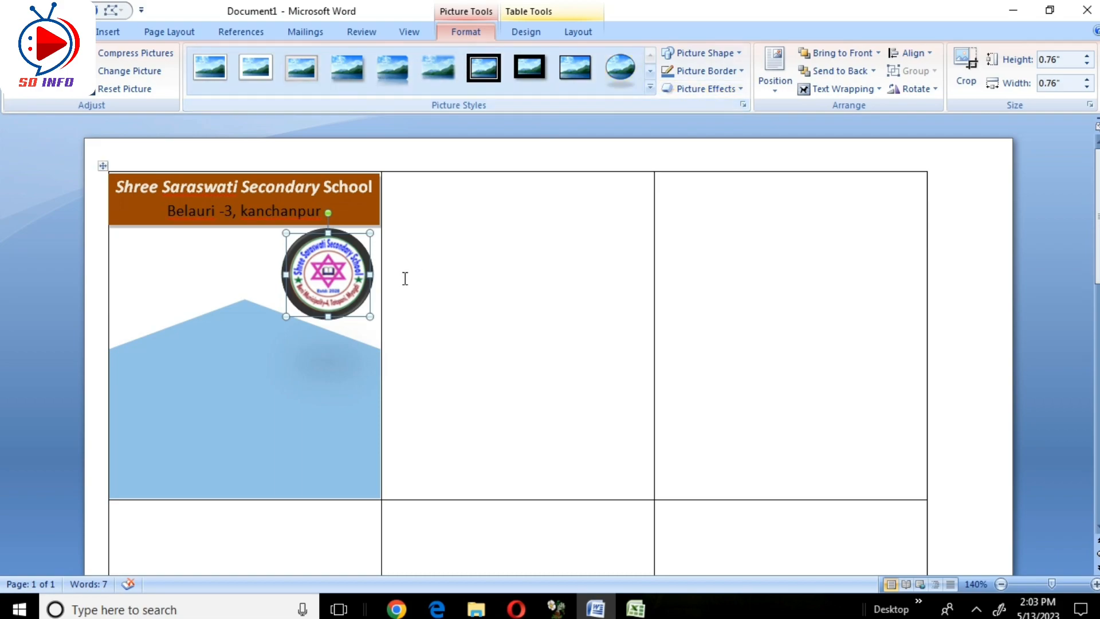
{"action": "right_click", "coordinate": [369, 274]}
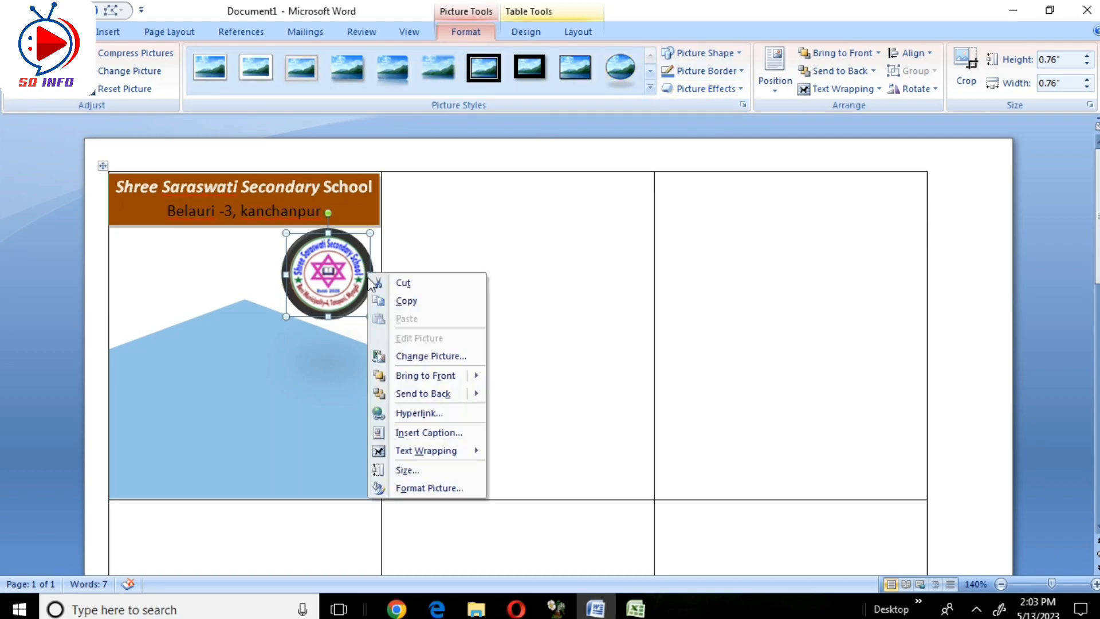
{"action": "left_click", "coordinate": [432, 487]}
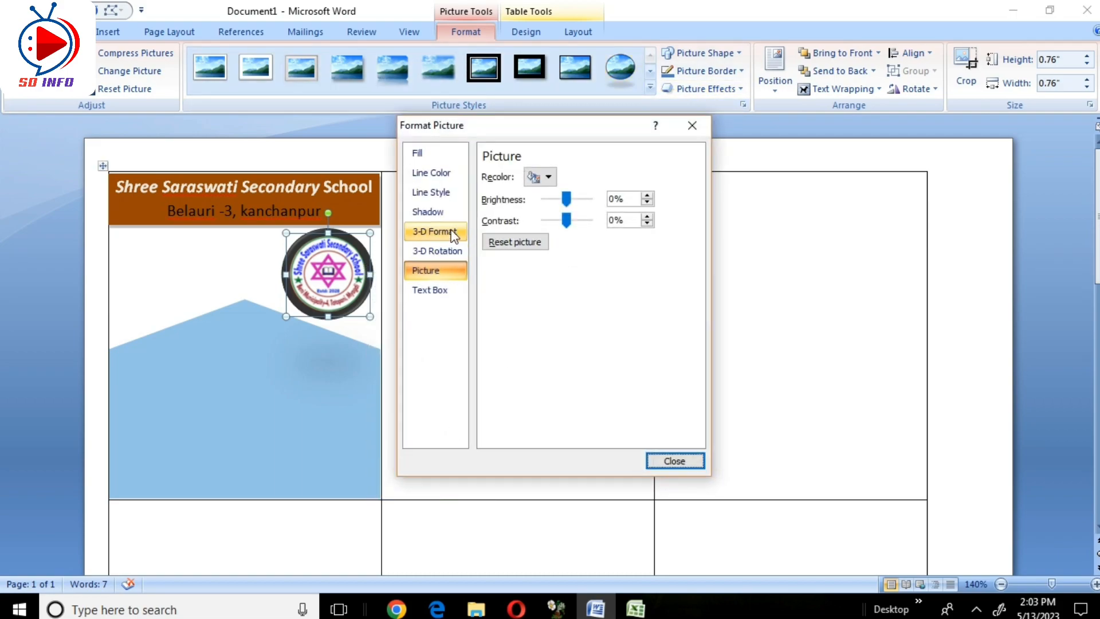
{"action": "left_click", "coordinate": [435, 194]}
{"action": "left_click", "coordinate": [605, 177]}
{"action": "left_click", "coordinate": [606, 177]}
{"action": "left_click", "coordinate": [606, 177]}
{"action": "left_click", "coordinate": [606, 177]}
{"action": "left_click", "coordinate": [606, 177]}
{"action": "left_click", "coordinate": [606, 177]}
{"action": "left_click", "coordinate": [605, 177]}
{"action": "left_click", "coordinate": [606, 177]}
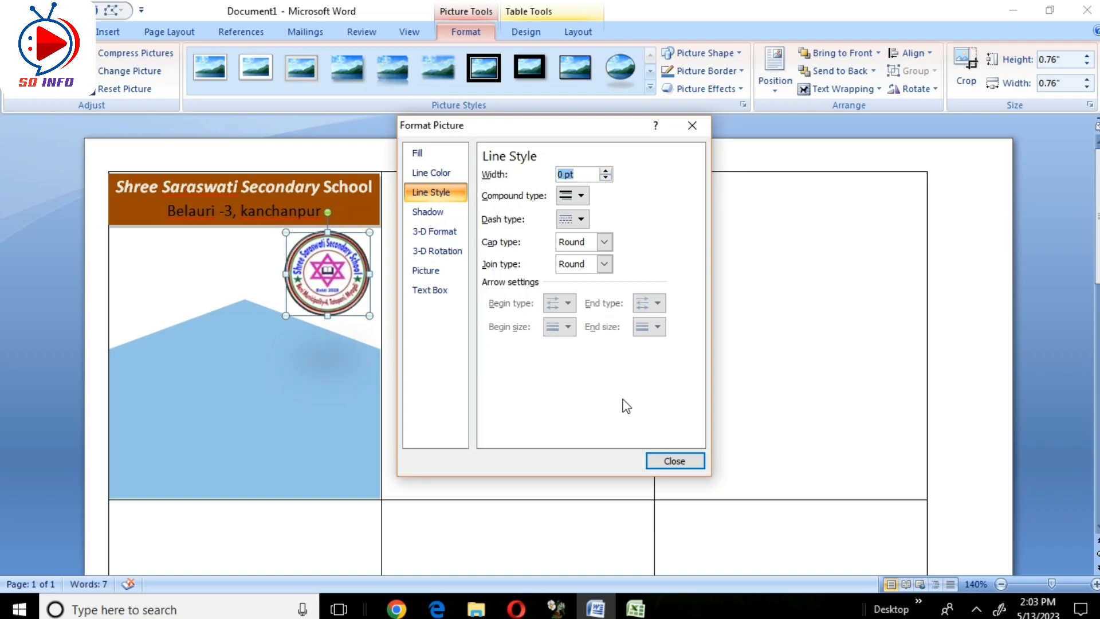
{"action": "left_click", "coordinate": [691, 465]}
{"action": "left_click", "coordinate": [394, 334]}
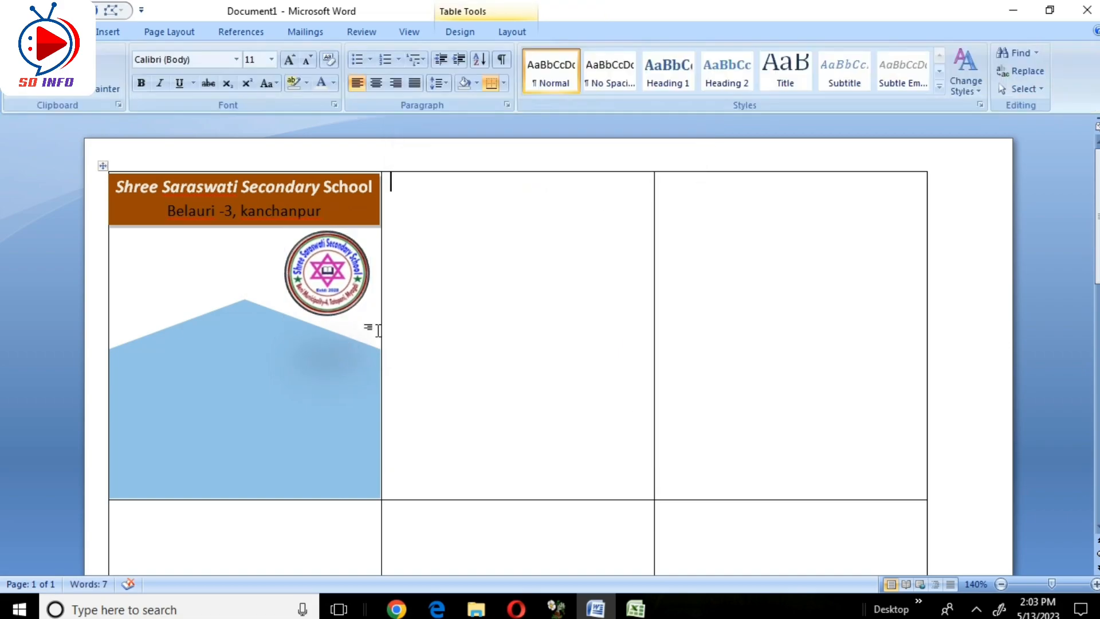
{"action": "scroll", "coordinate": [342, 328], "scroll_direction": "up", "scroll_amount": 4}
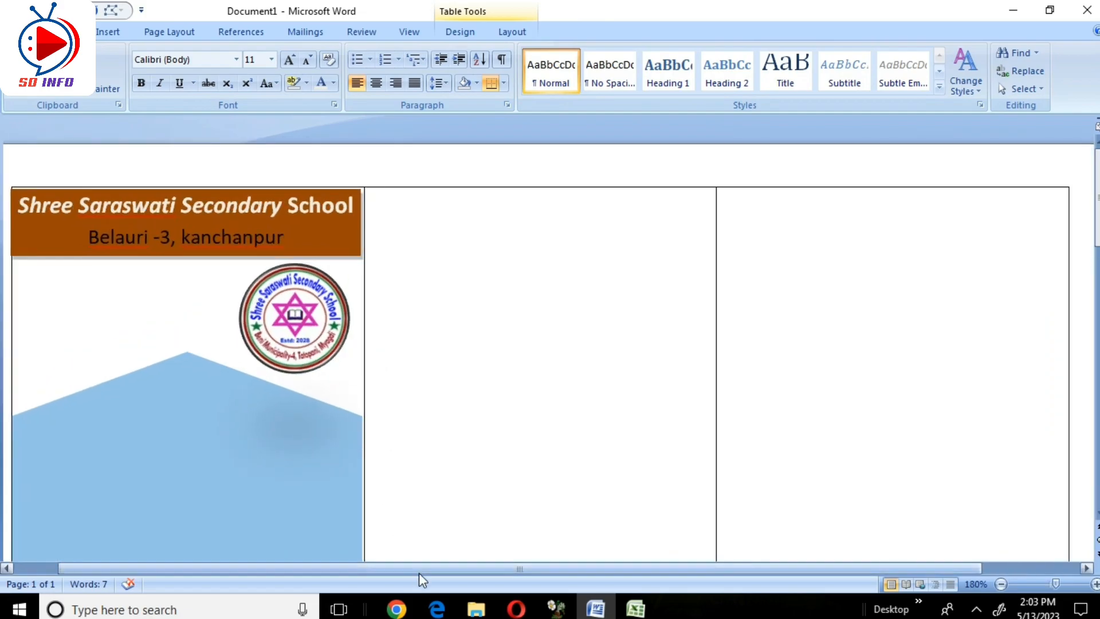
{"action": "scroll", "coordinate": [245, 427], "scroll_direction": "down", "scroll_amount": 2}
{"action": "scroll", "coordinate": [245, 426], "scroll_direction": "up", "scroll_amount": 1}
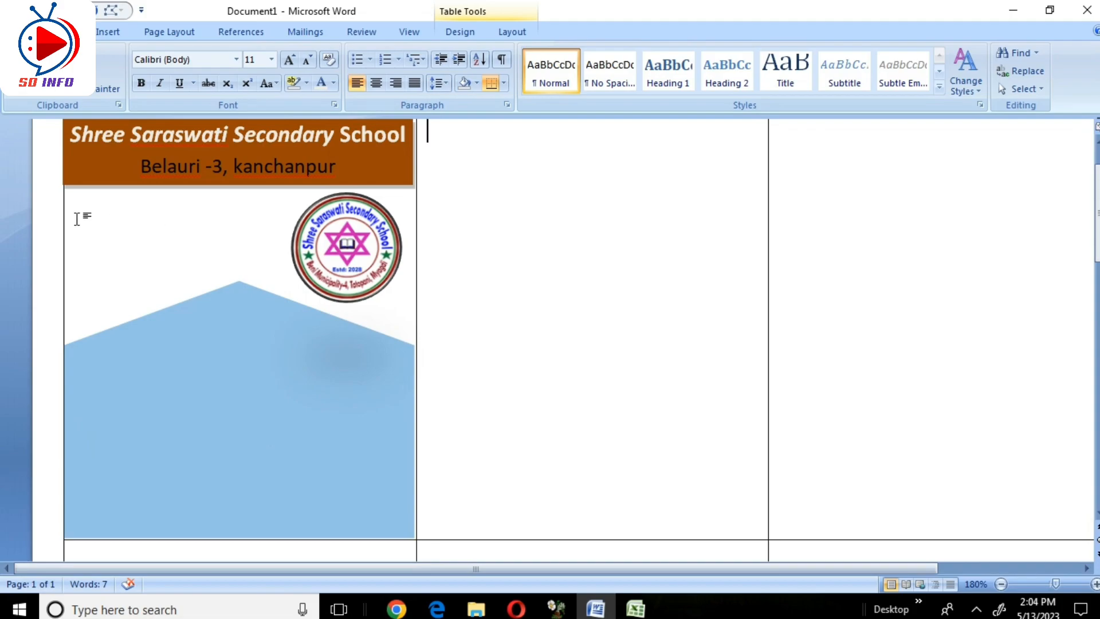
{"action": "left_click", "coordinate": [98, 33]}
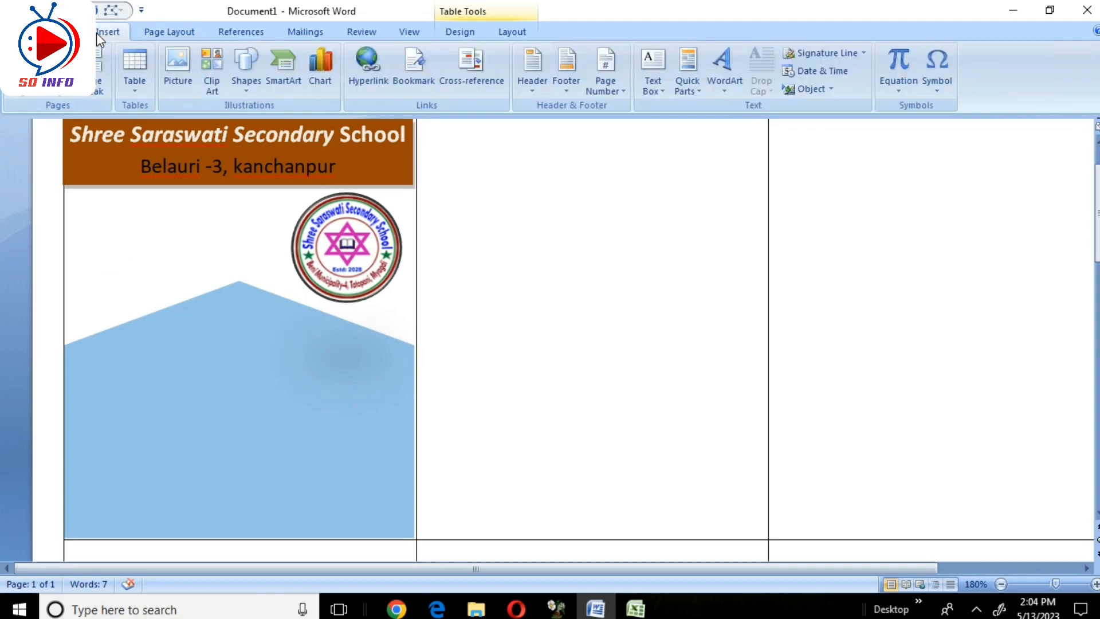
{"action": "left_click", "coordinate": [133, 92]}
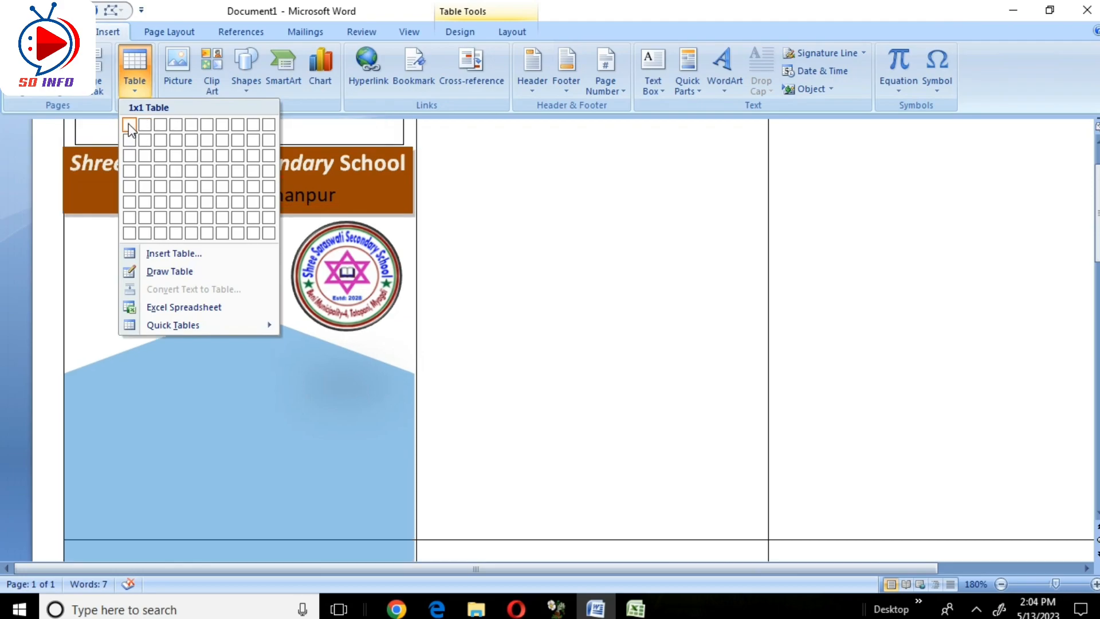
{"action": "left_click", "coordinate": [91, 152]}
{"action": "left_click", "coordinate": [143, 177]}
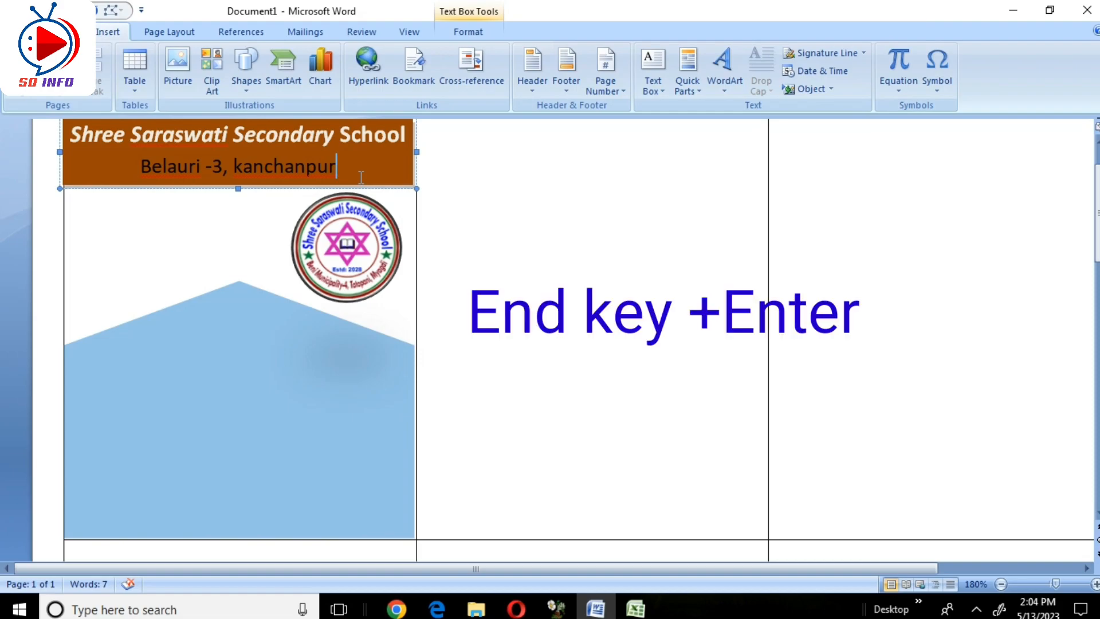
{"action": "type", "text": "1"}
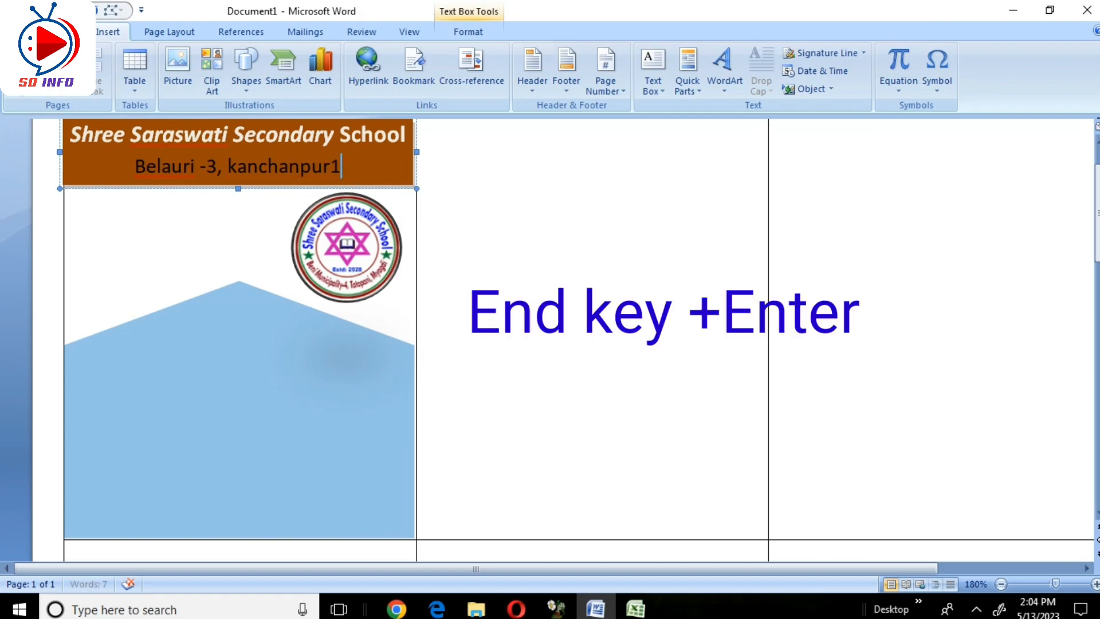
- Add blank lines in the first cell so that the insertion point sits below the school header
{"action": "key", "text": "Return"}
{"action": "key", "text": "Return"}
{"action": "key", "text": "Return"}
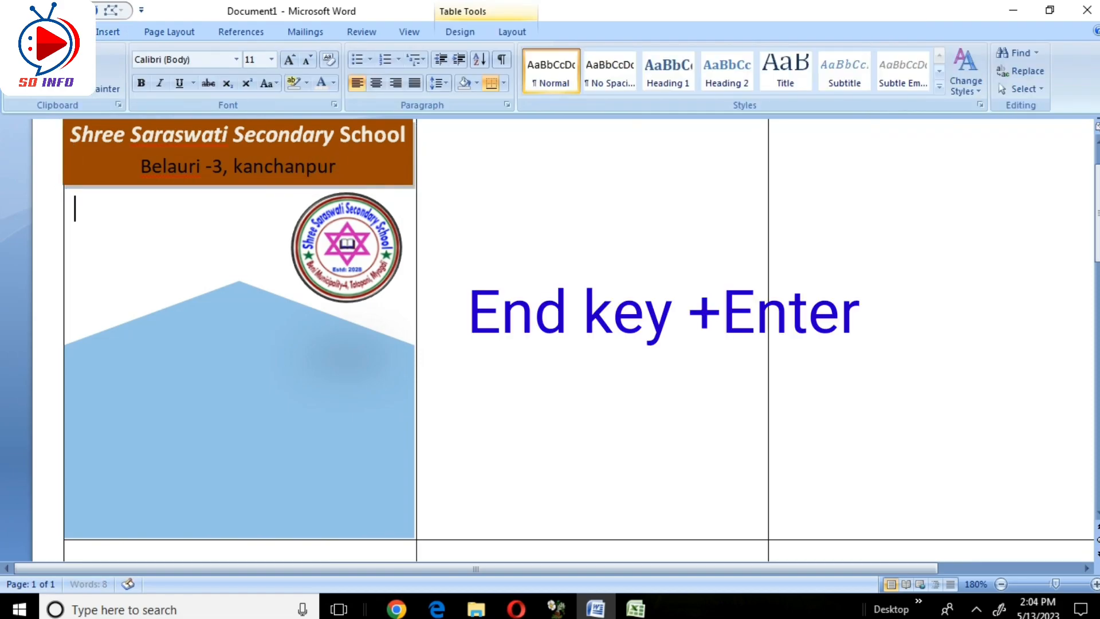
{"action": "key", "text": "Return"}
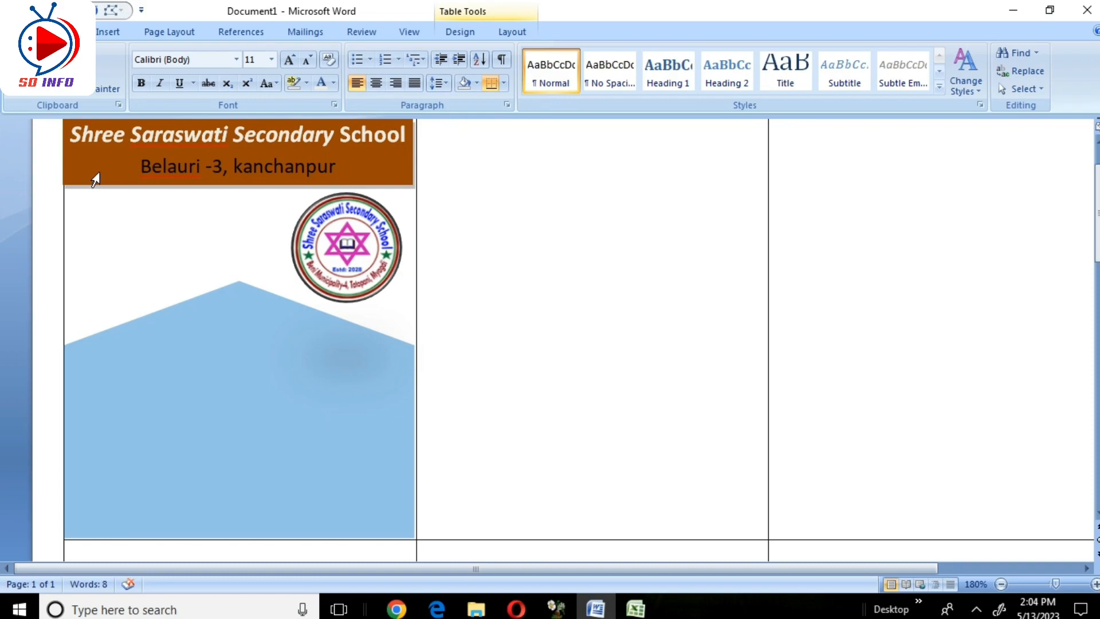
{"action": "key", "text": "Return"}
- Insert a 1x1 table below the header and shrink it to a small square frame opposite the logo
{"action": "left_click", "coordinate": [99, 33]}
{"action": "left_click", "coordinate": [132, 86]}
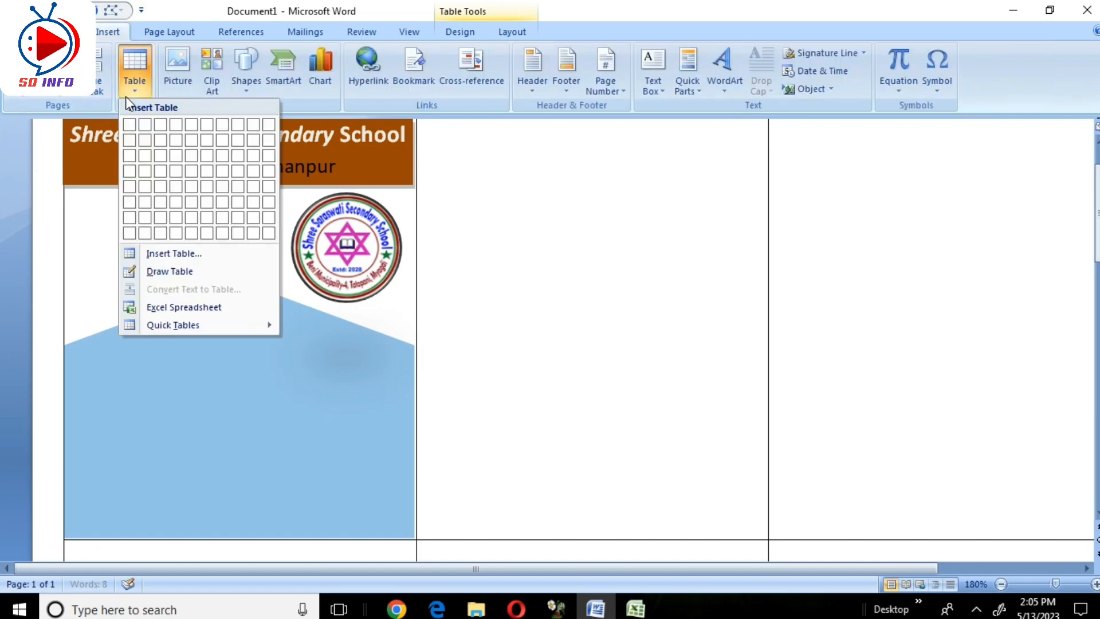
{"action": "left_click", "coordinate": [135, 124]}
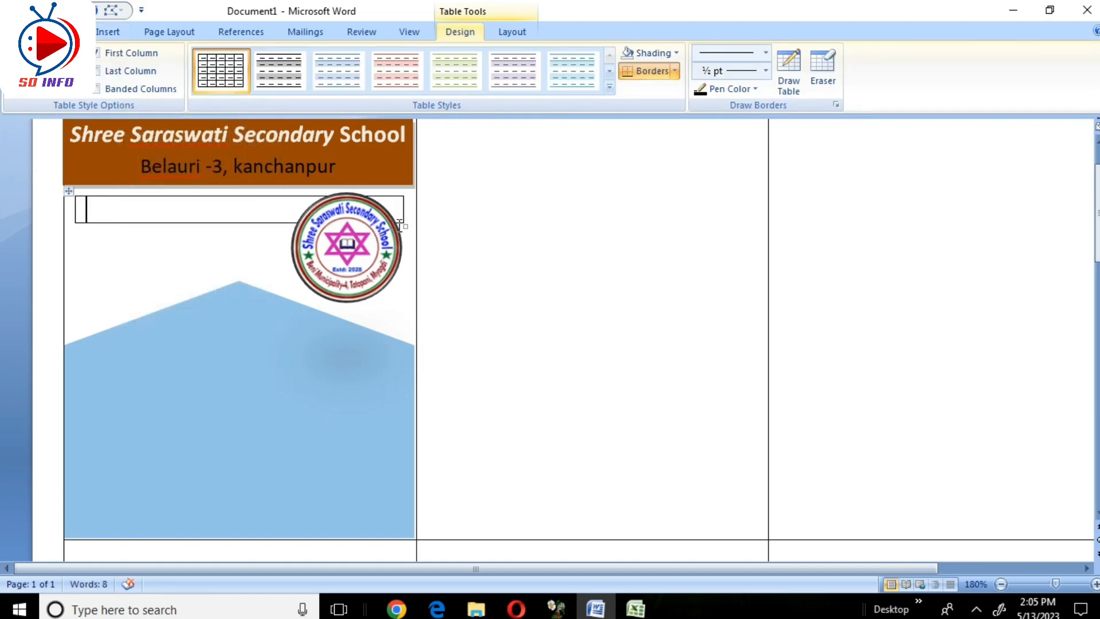
{"action": "left_click_drag", "start_coordinate": [405, 229], "coordinate": [146, 261]}
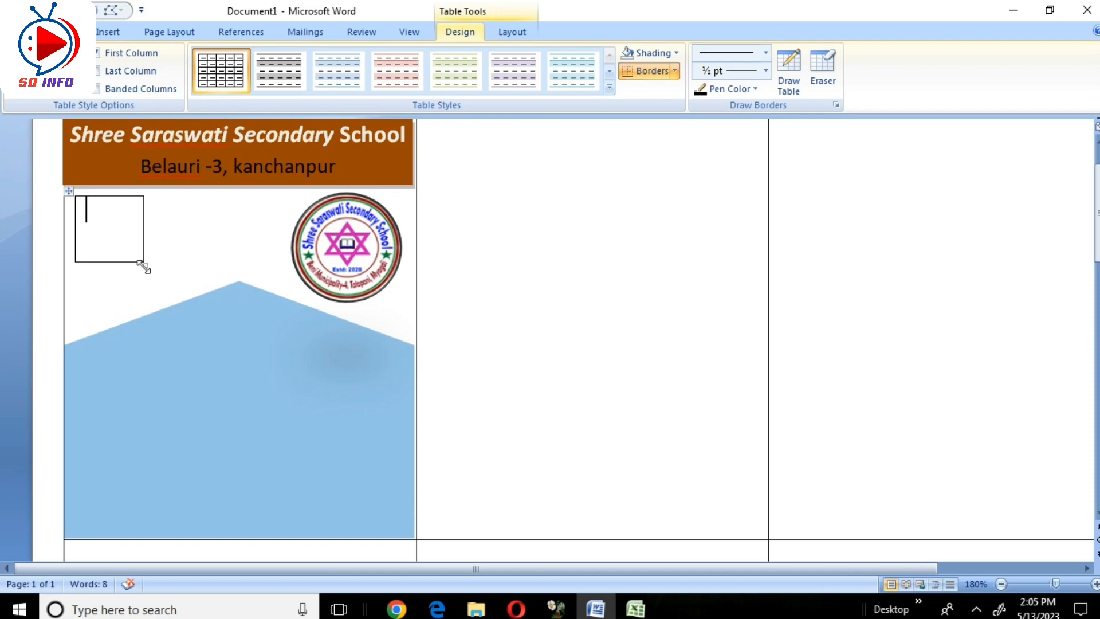
{"action": "left_click_drag", "start_coordinate": [145, 267], "coordinate": [159, 282]}
{"action": "scroll", "coordinate": [180, 286], "scroll_direction": "down", "scroll_amount": 1}
{"action": "left_click", "coordinate": [248, 192]}
{"action": "scroll", "coordinate": [273, 342], "scroll_direction": "up", "scroll_amount": 2}
{"action": "scroll", "coordinate": [273, 341], "scroll_direction": "down", "scroll_amount": 2}
{"action": "scroll", "coordinate": [272, 344], "scroll_direction": "up", "scroll_amount": 2}
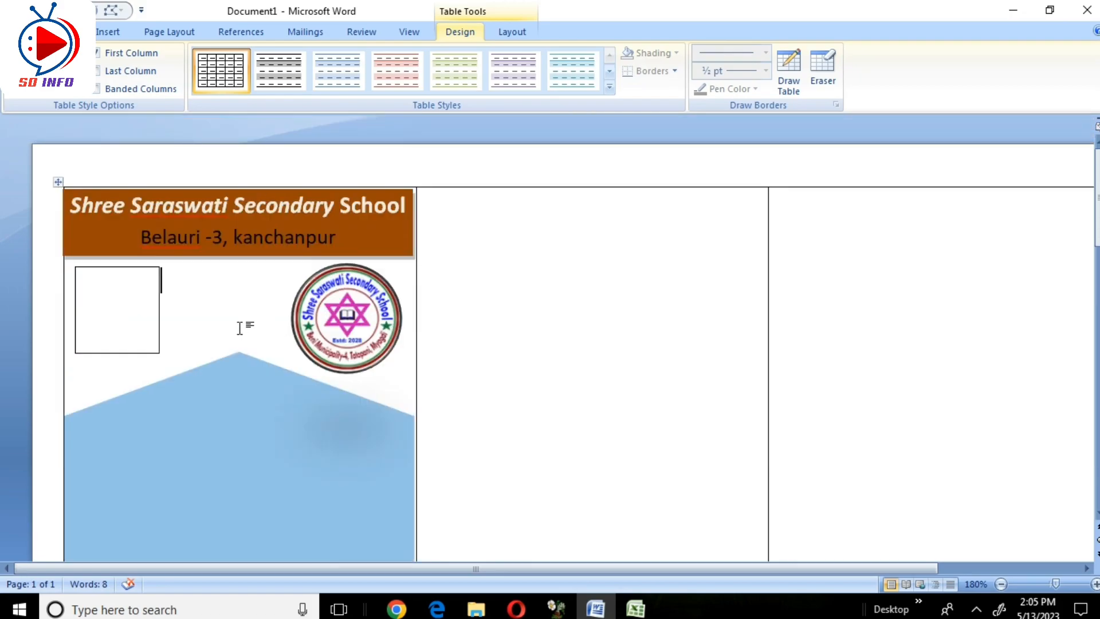
- Start a Labels mail merge with the Microsoft 1/2 Letter postcard label and allow the current document contents to be deleted
{"action": "left_click", "coordinate": [305, 32]}
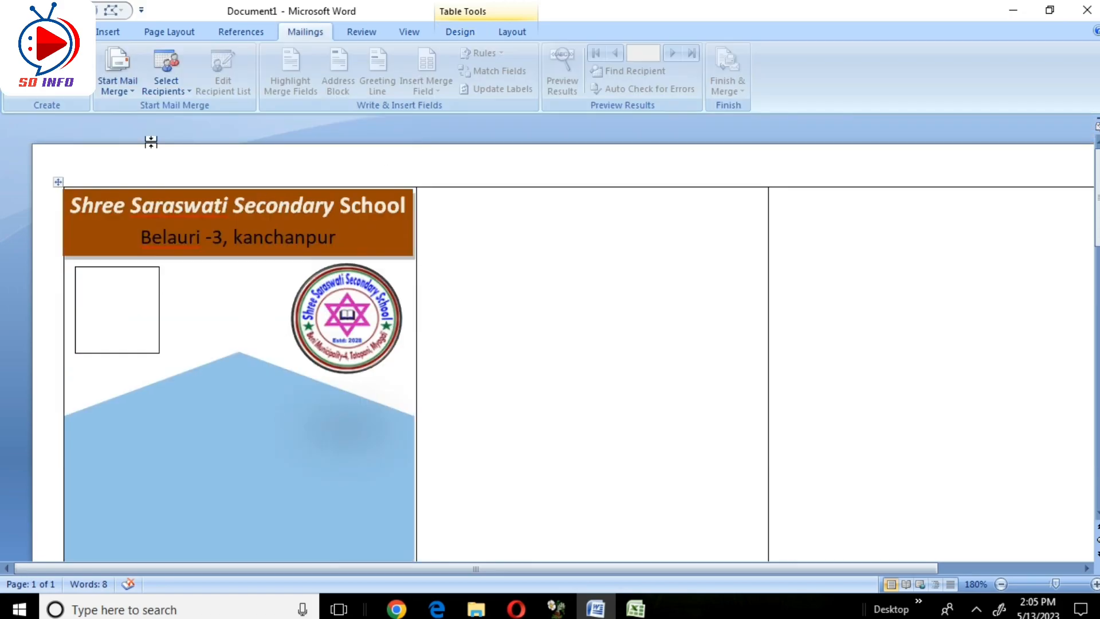
{"action": "left_click", "coordinate": [131, 94]}
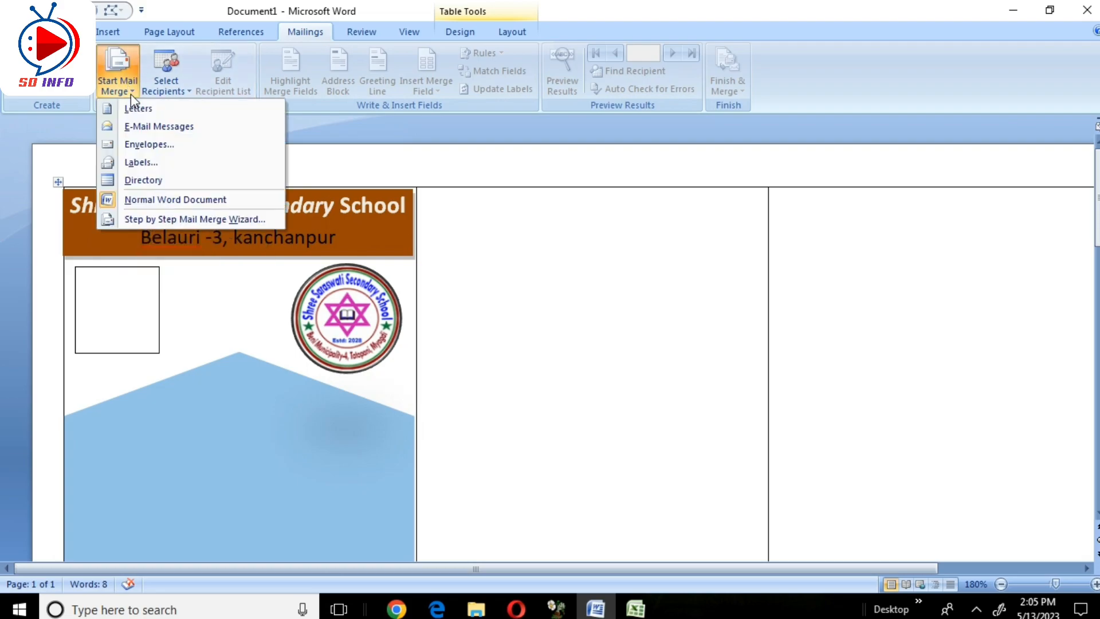
{"action": "left_click", "coordinate": [150, 164]}
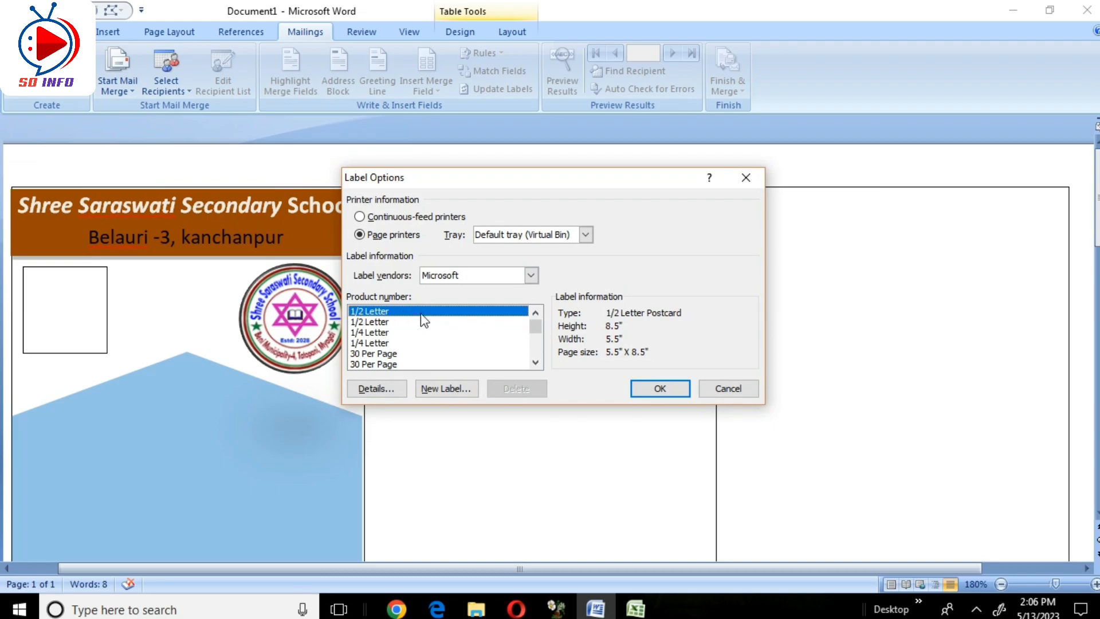
{"action": "left_click", "coordinate": [659, 389]}
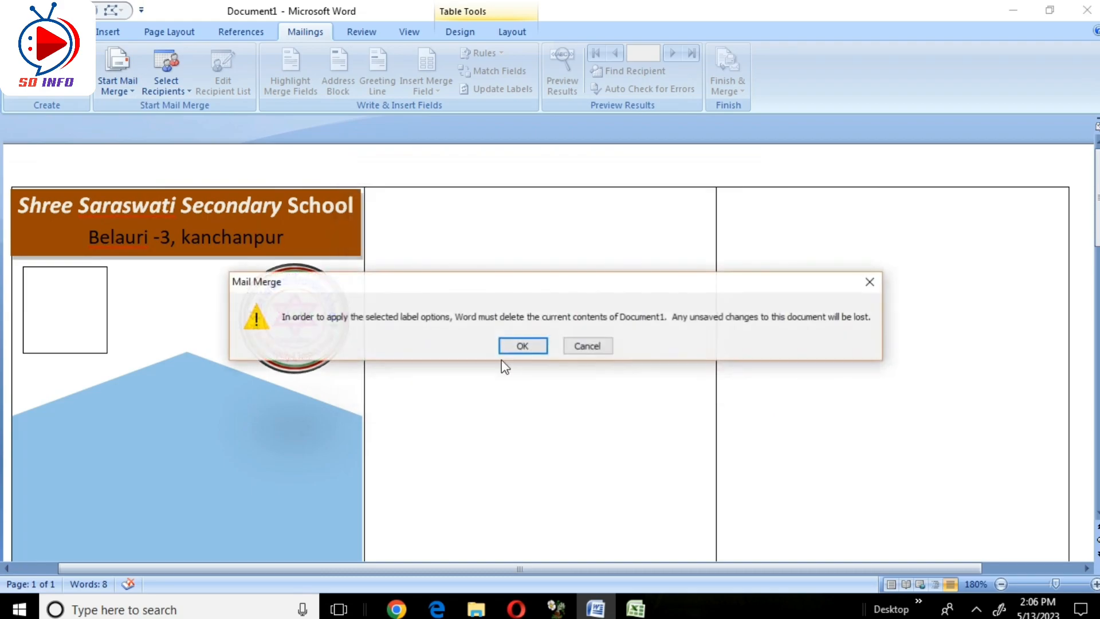
{"action": "left_click", "coordinate": [522, 346]}
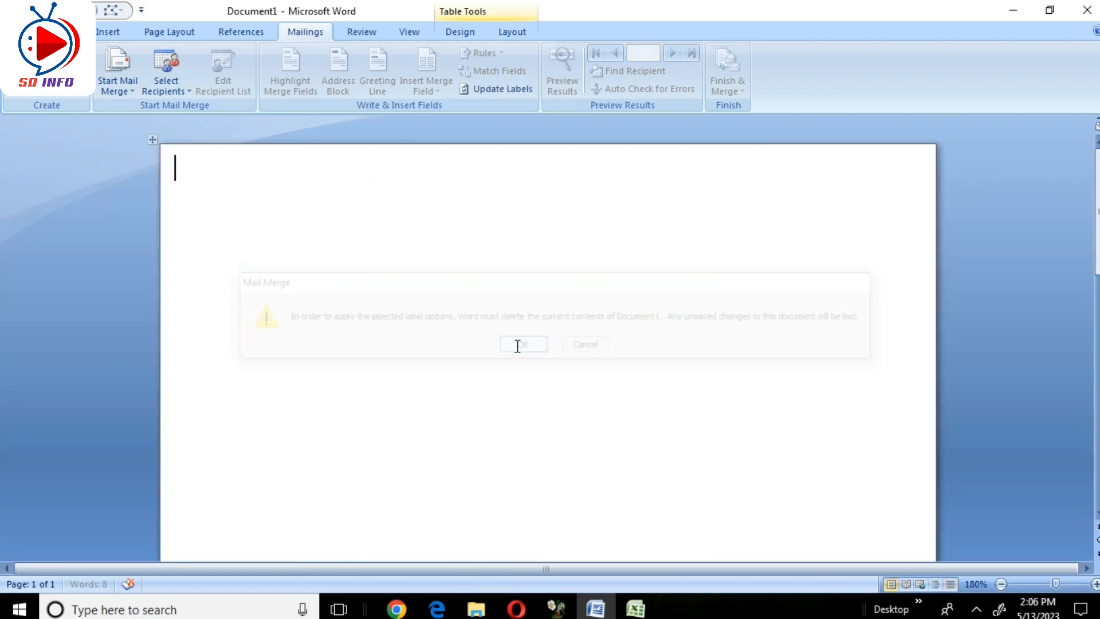
- Undo the deletion made by the label setup to bring back the ID card design in the document
{"action": "key", "text": "ctrl+z"}
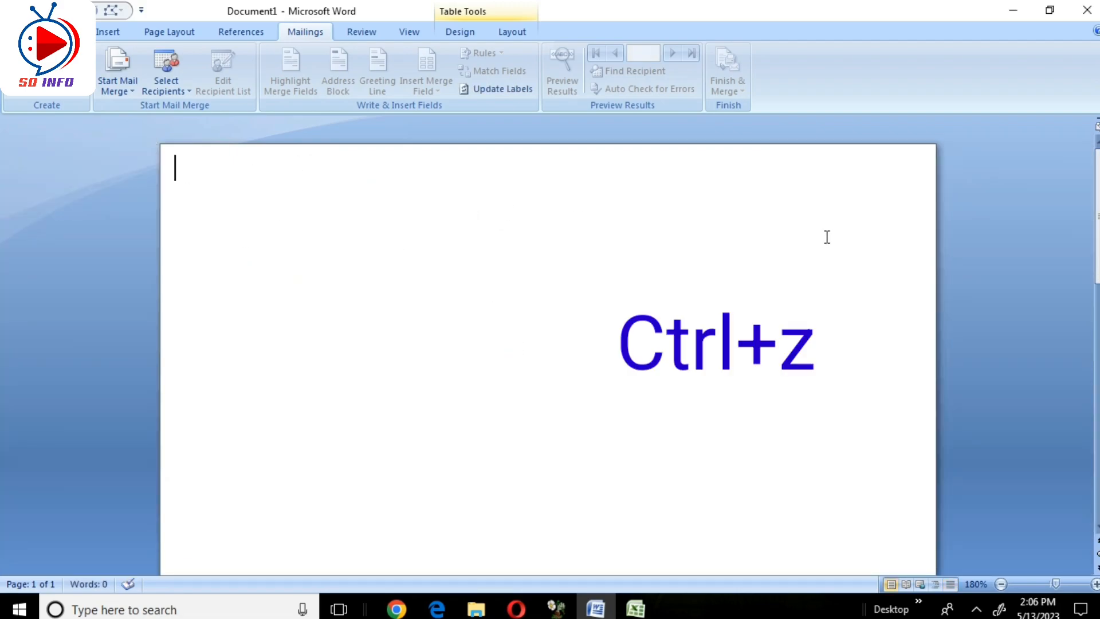
{"action": "key", "text": "ctrl+z"}
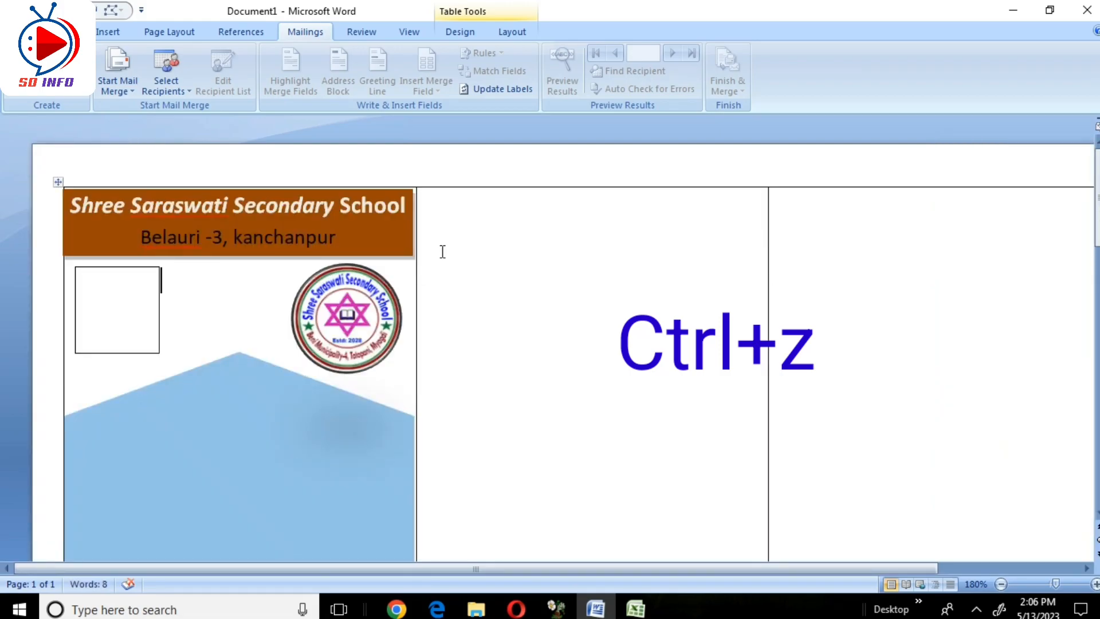
{"action": "scroll", "coordinate": [414, 323], "scroll_direction": "down", "scroll_amount": 1}
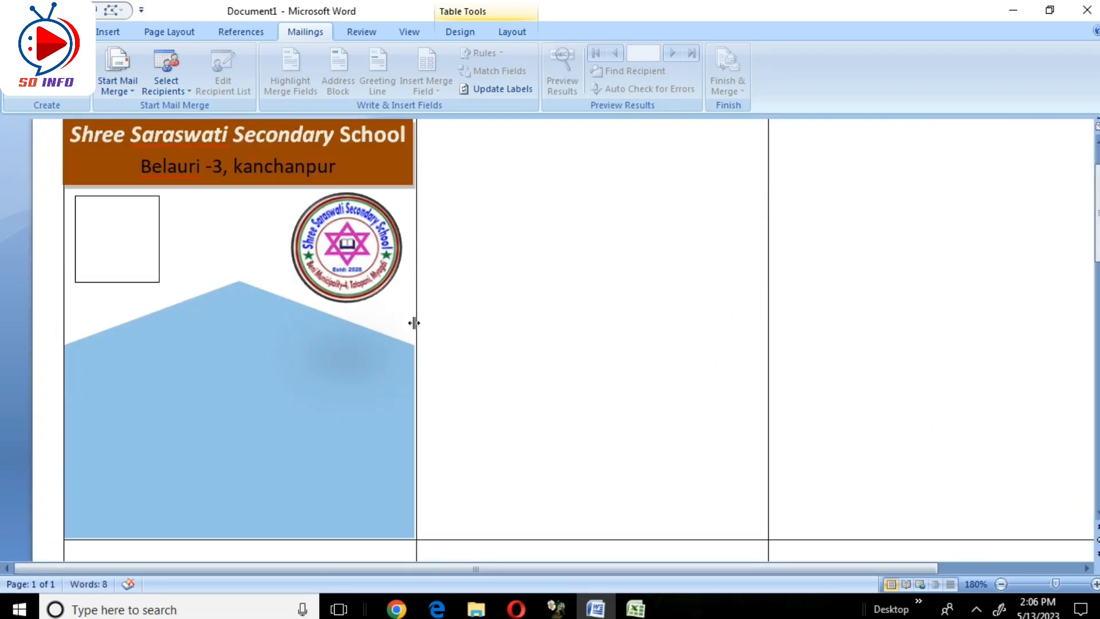
{"action": "scroll", "coordinate": [414, 324], "scroll_direction": "down", "scroll_amount": 1}
{"action": "scroll", "coordinate": [397, 323], "scroll_direction": "down", "scroll_amount": 1}
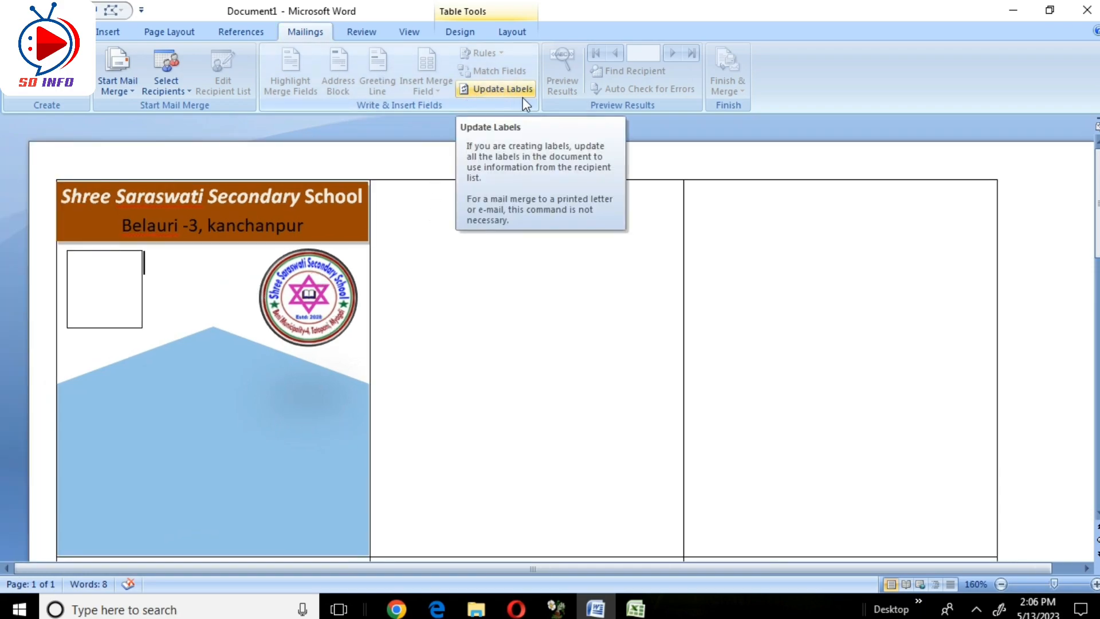
- Update the labels so that the first cell's ID card design is copied to every cell on the page
{"action": "left_click", "coordinate": [480, 90]}
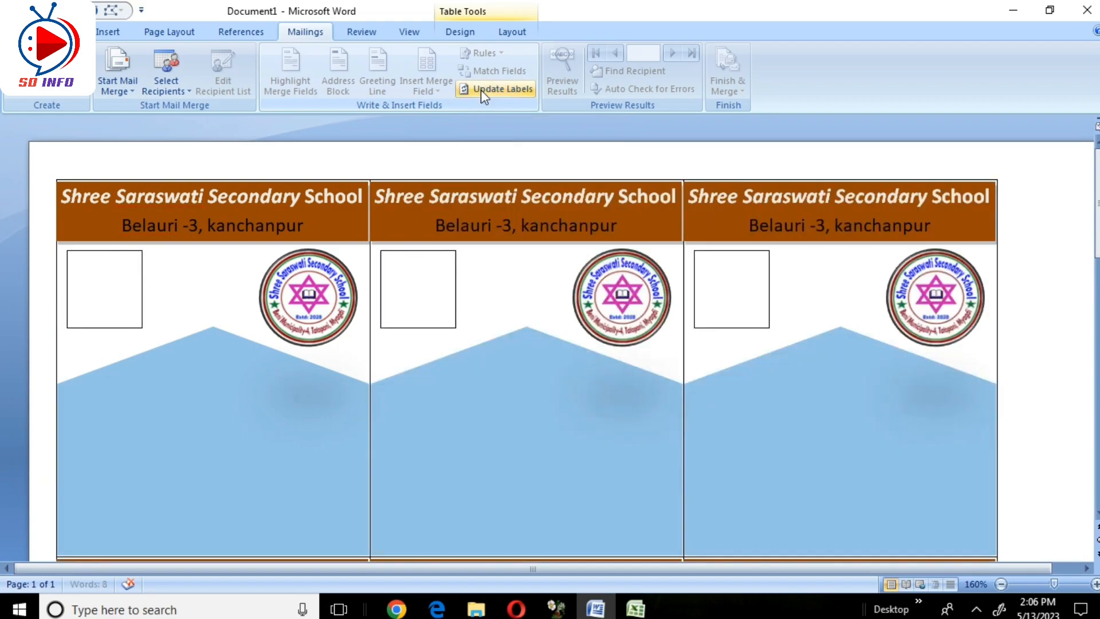
{"action": "scroll", "coordinate": [541, 297], "scroll_direction": "down", "scroll_amount": 8, "text": "ctrl"}
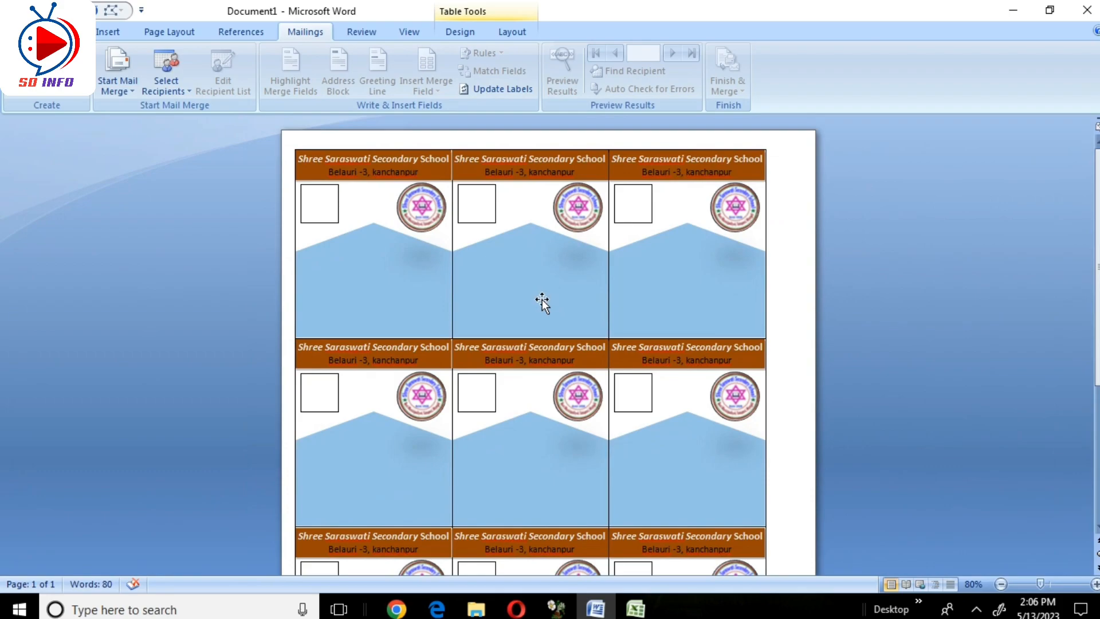
{"action": "scroll", "coordinate": [540, 296], "scroll_direction": "down", "scroll_amount": 6}
{"action": "scroll", "coordinate": [543, 310], "scroll_direction": "up", "scroll_amount": 1}
{"action": "scroll", "coordinate": [542, 314], "scroll_direction": "down", "scroll_amount": 2}
{"action": "scroll", "coordinate": [542, 314], "scroll_direction": "up", "scroll_amount": 6}
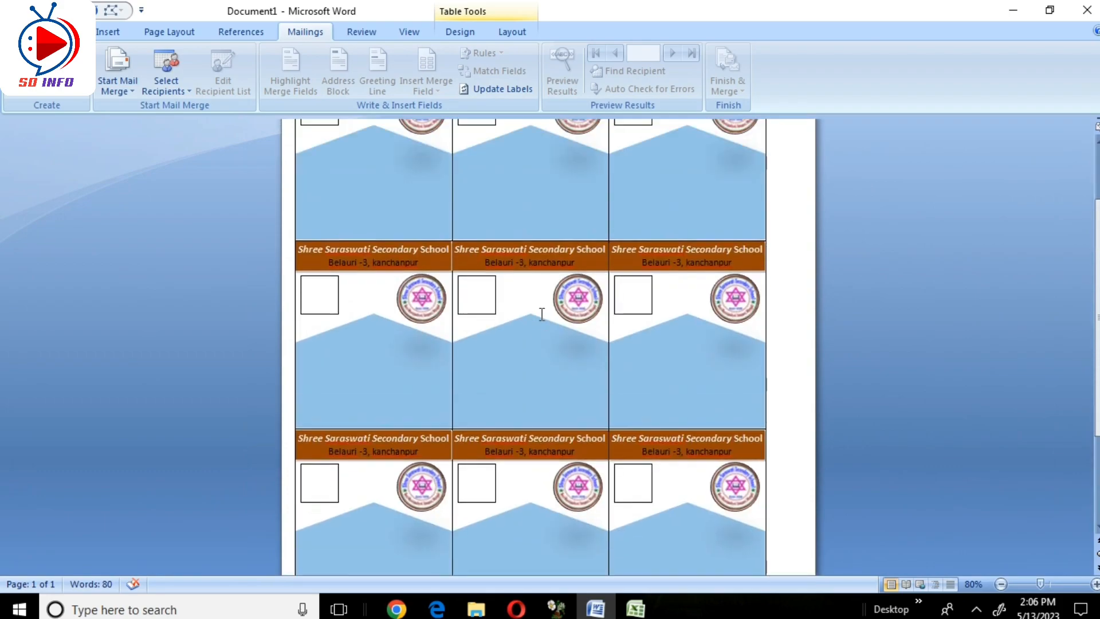
{"action": "scroll", "coordinate": [541, 314], "scroll_direction": "up", "scroll_amount": 6}
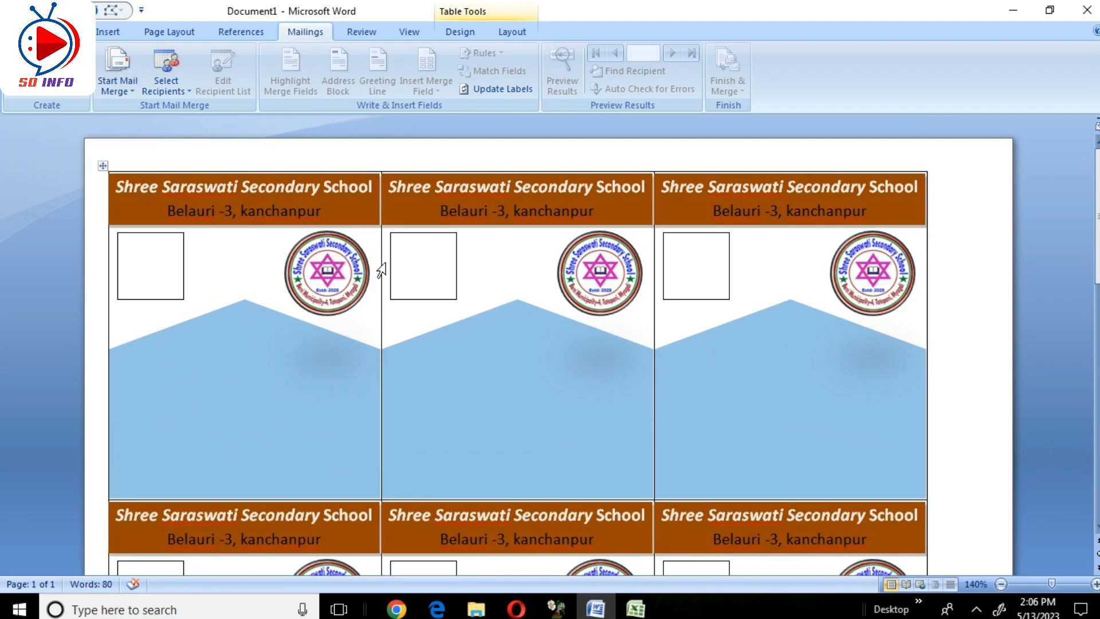
{"action": "scroll", "coordinate": [577, 408], "scroll_direction": "down", "scroll_amount": 1}
{"action": "scroll", "coordinate": [577, 408], "scroll_direction": "up", "scroll_amount": 1}
- Switch to Excel and review the student list columns in the "name student" workbook
{"action": "left_click", "coordinate": [642, 609]}
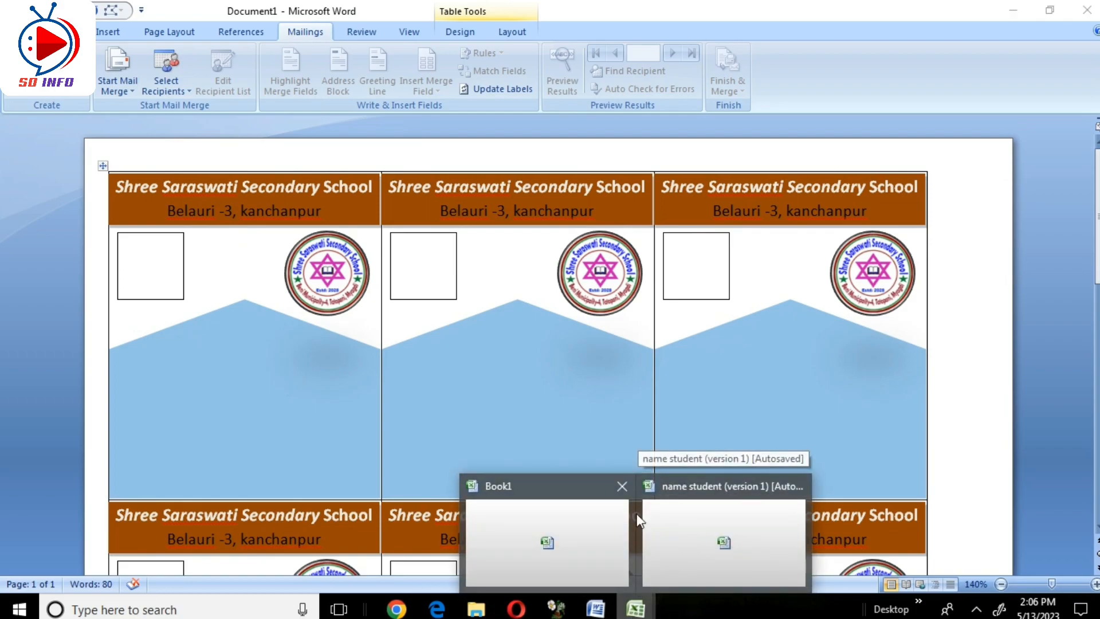
{"action": "left_click", "coordinate": [604, 514]}
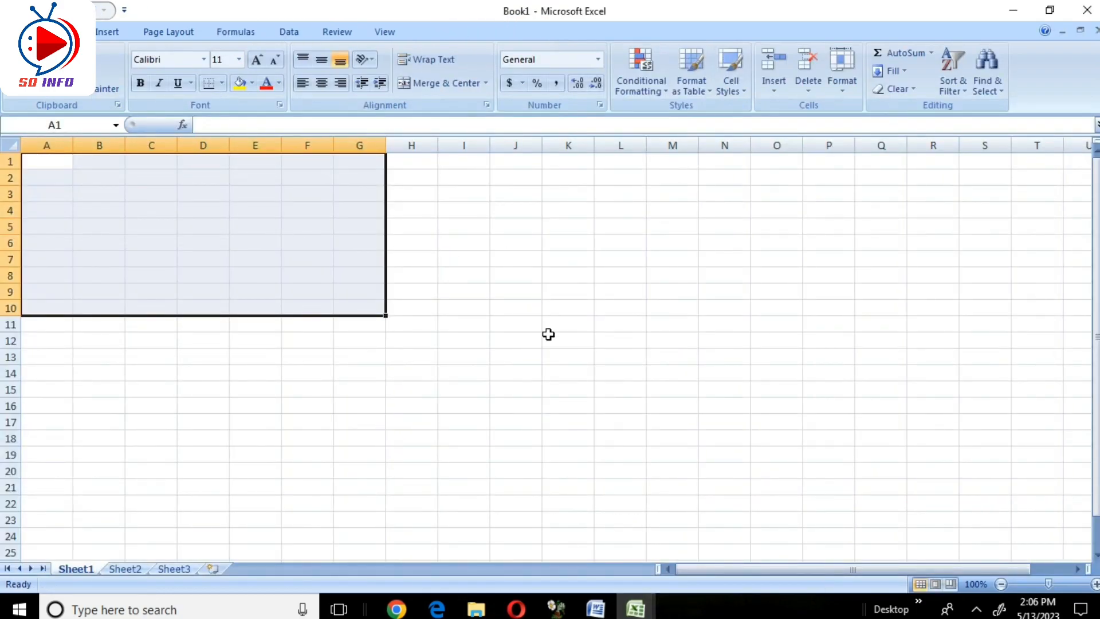
{"action": "left_click", "coordinate": [637, 611]}
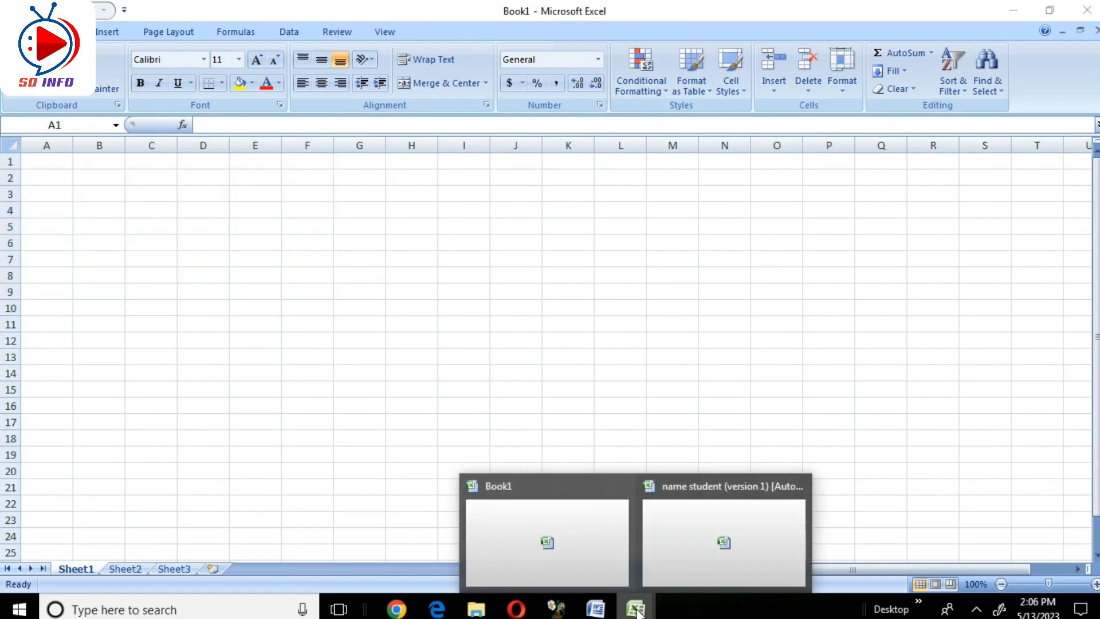
{"action": "left_click", "coordinate": [693, 538]}
{"action": "left_click", "coordinate": [252, 354]}
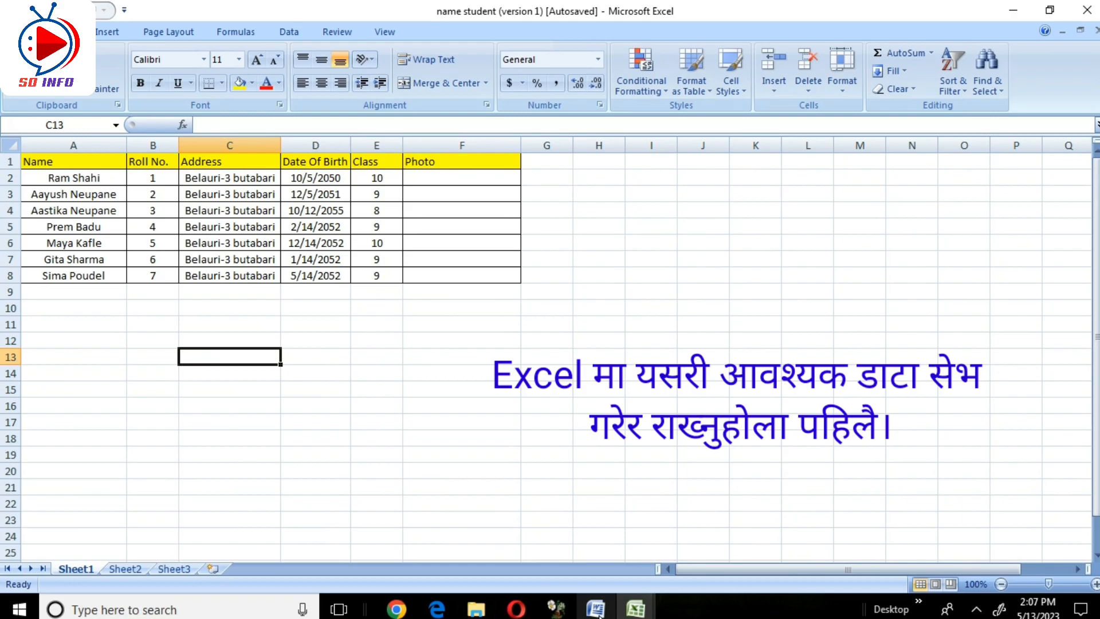
- Switch back to Word and set the first card's blue pentagon to Behind Text wrapping, leaving the insertion point below the photo frame
{"action": "mouse_move", "coordinate": [599, 615]}
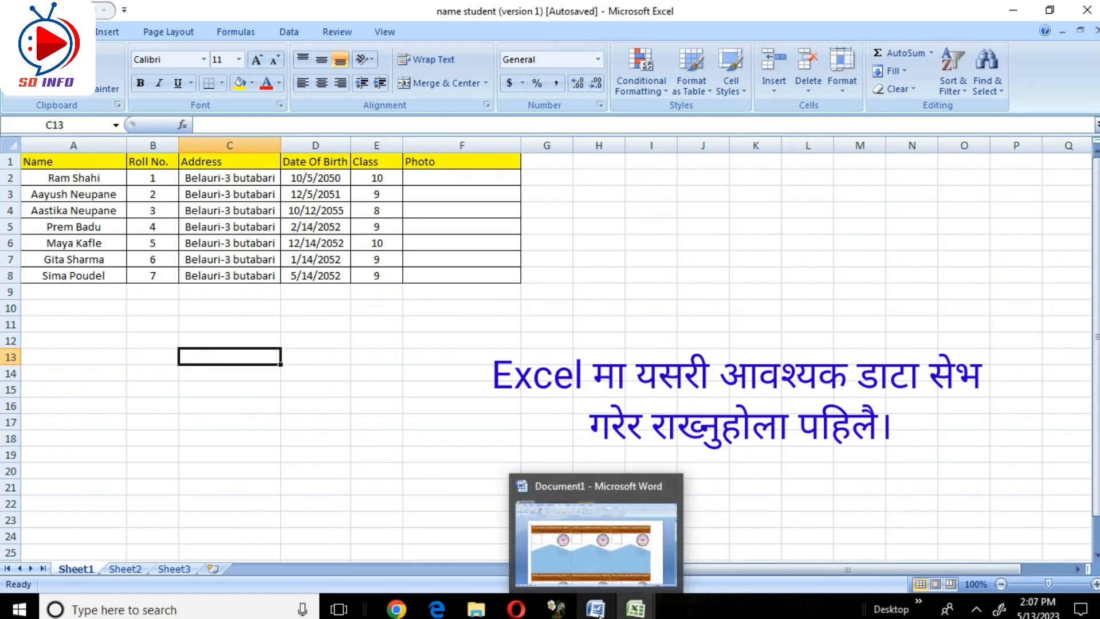
{"action": "left_click", "coordinate": [598, 615]}
{"action": "left_click", "coordinate": [155, 371]}
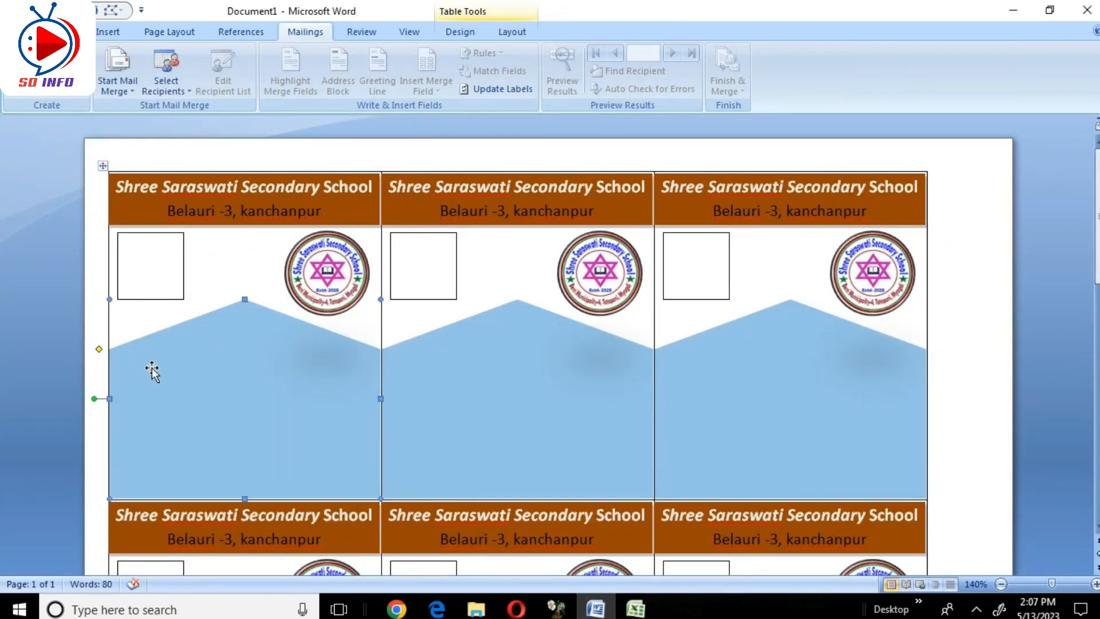
{"action": "double_click", "coordinate": [278, 356]}
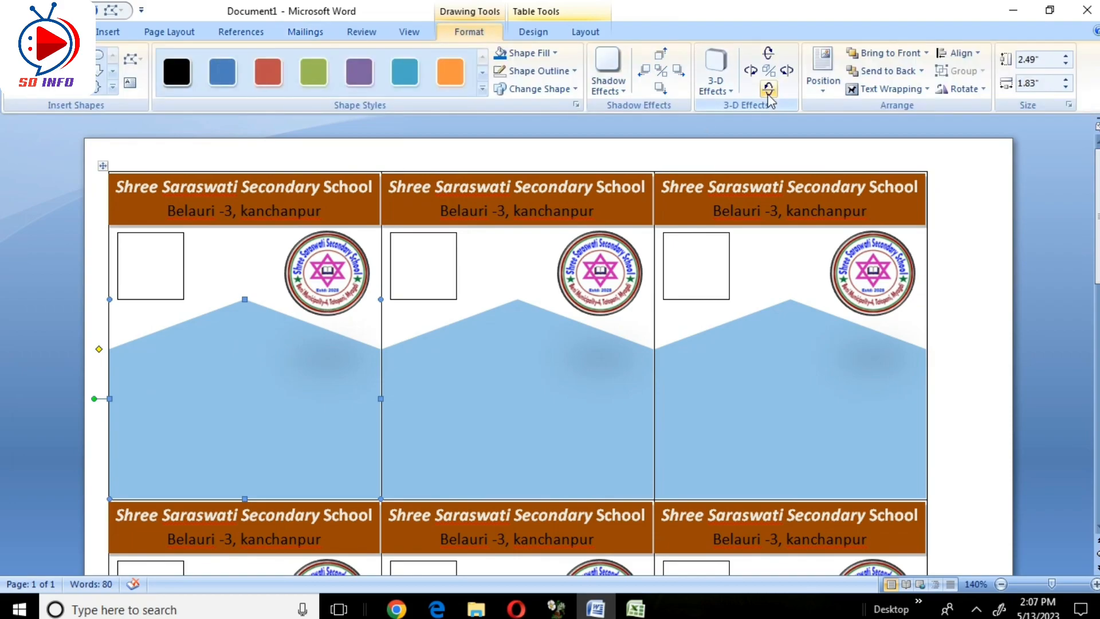
{"action": "left_click", "coordinate": [901, 91]}
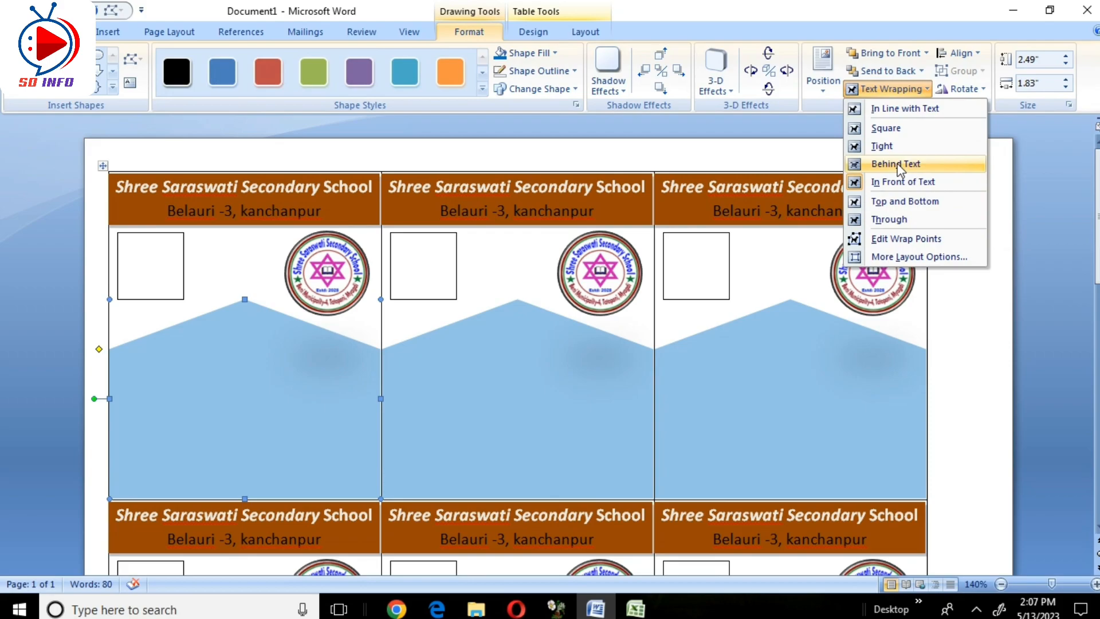
{"action": "left_click", "coordinate": [897, 167]}
{"action": "left_click", "coordinate": [227, 310]}
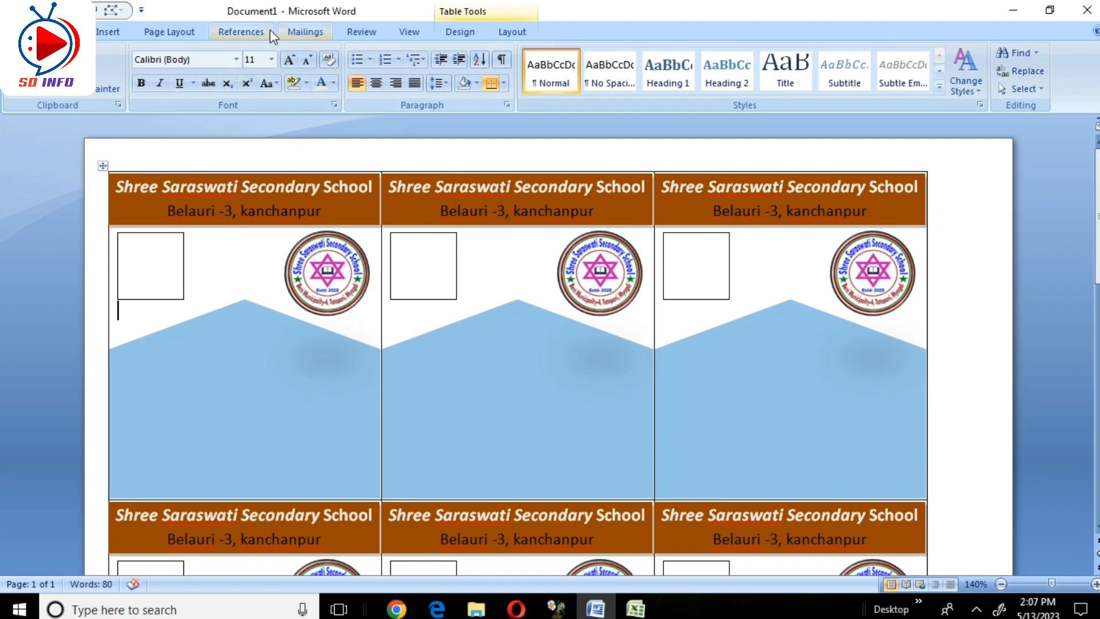
- Update the labels to carry the first card's pentagon wrapping over to all other cards
{"action": "left_click", "coordinate": [313, 33]}
{"action": "left_click", "coordinate": [480, 89]}
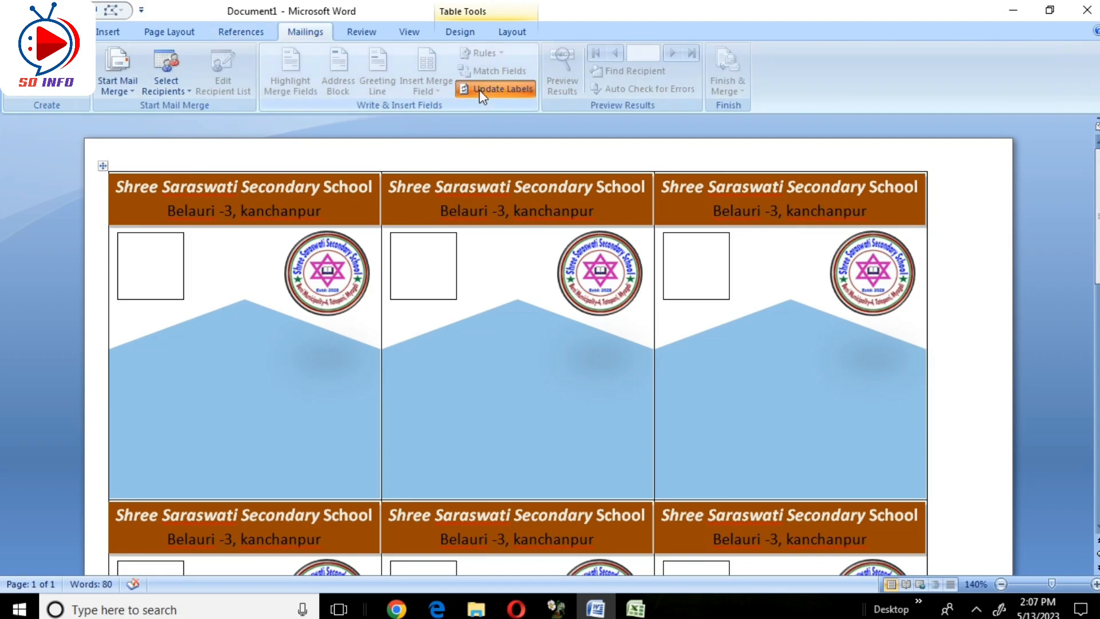
{"action": "scroll", "coordinate": [458, 361], "scroll_direction": "down", "scroll_amount": 2}
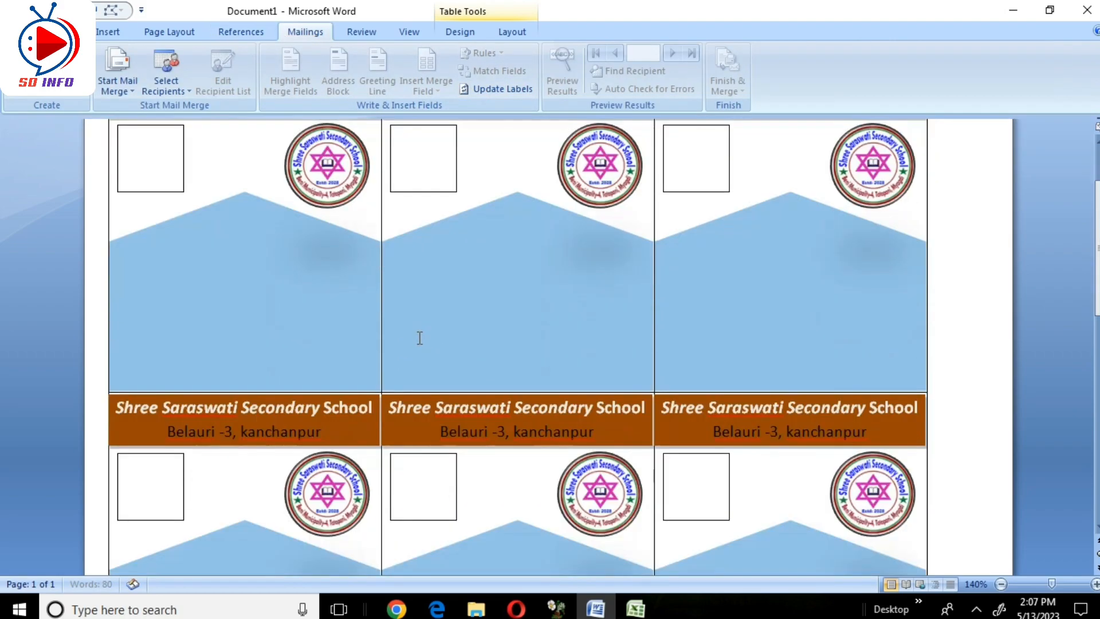
{"action": "scroll", "coordinate": [418, 336], "scroll_direction": "up", "scroll_amount": 1}
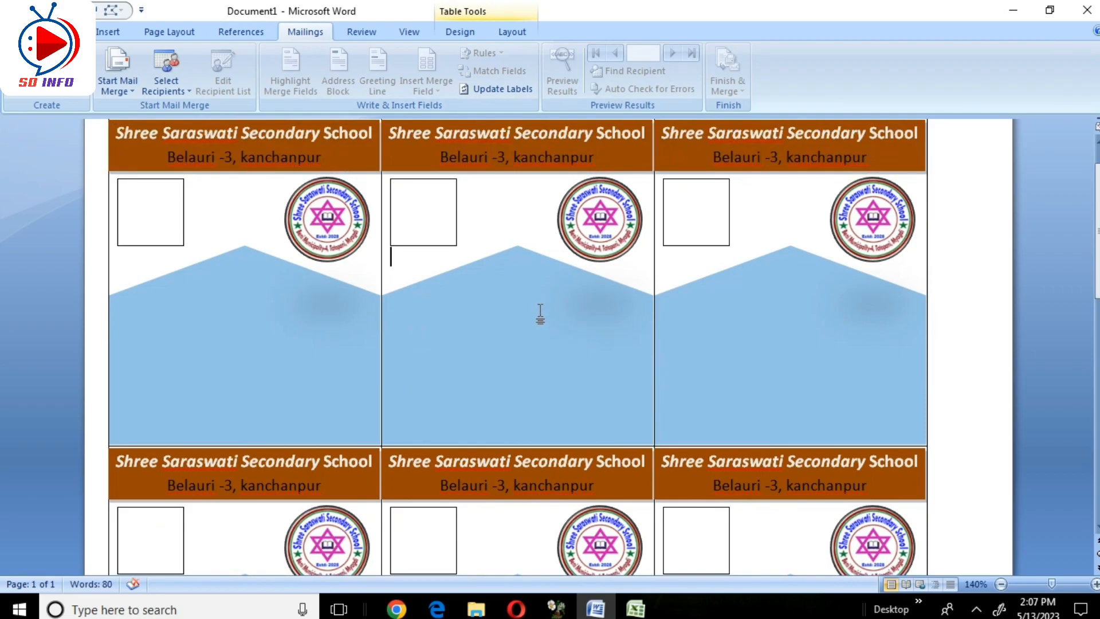
- Save the document to the Desktop as "id real 1" in Word Document format
{"action": "key", "text": "ctrl+s"}
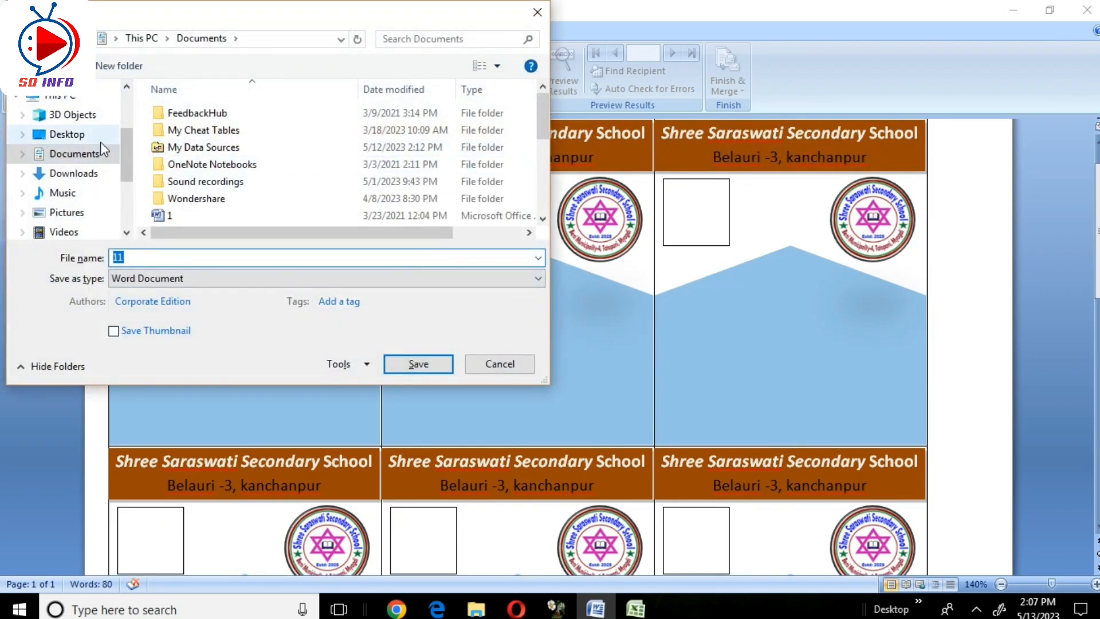
{"action": "left_click", "coordinate": [74, 136]}
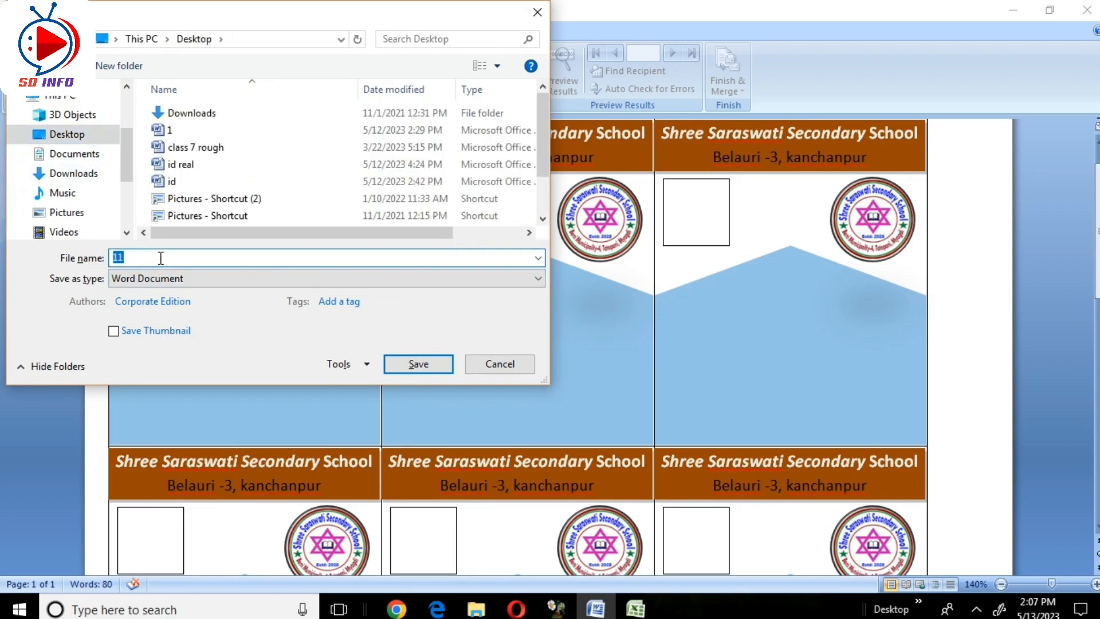
{"action": "type", "text": "id "}
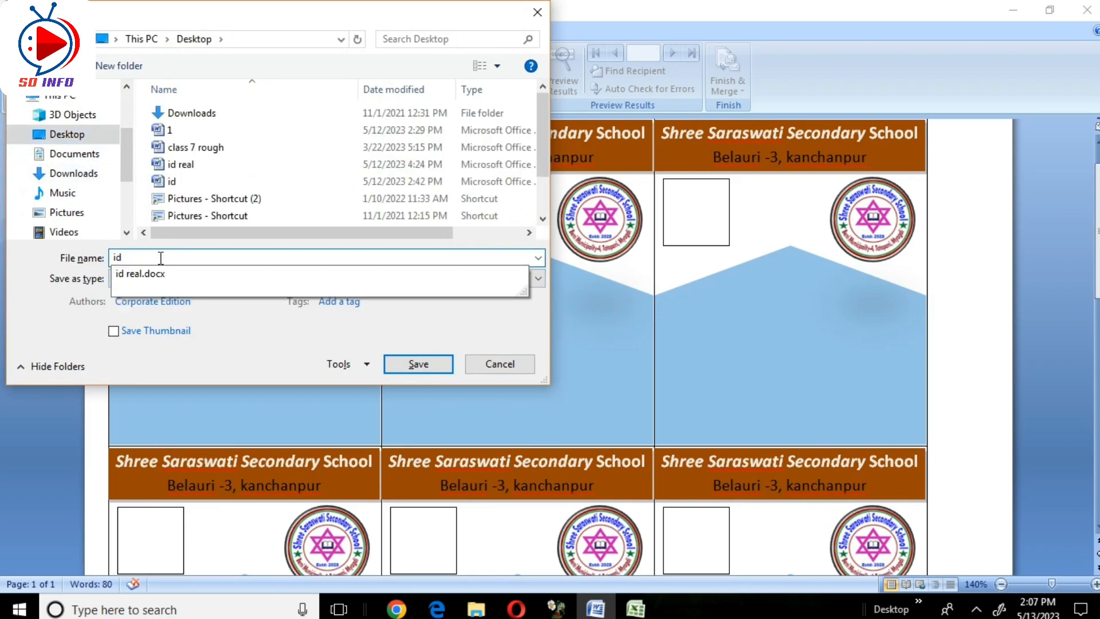
{"action": "type", "text": "real 1"}
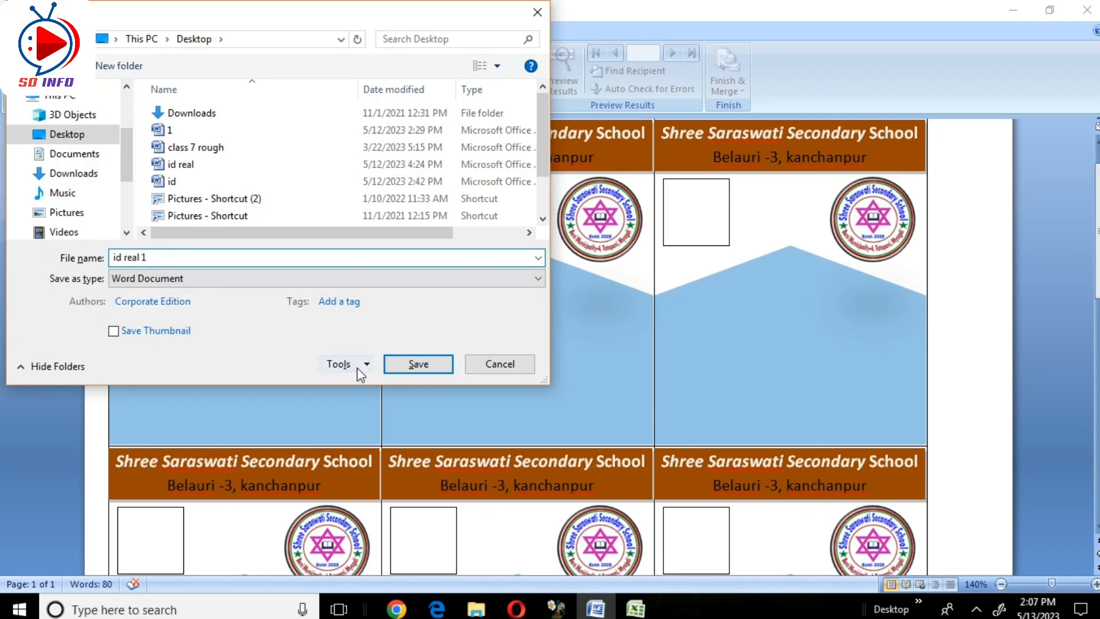
{"action": "left_click", "coordinate": [401, 364]}
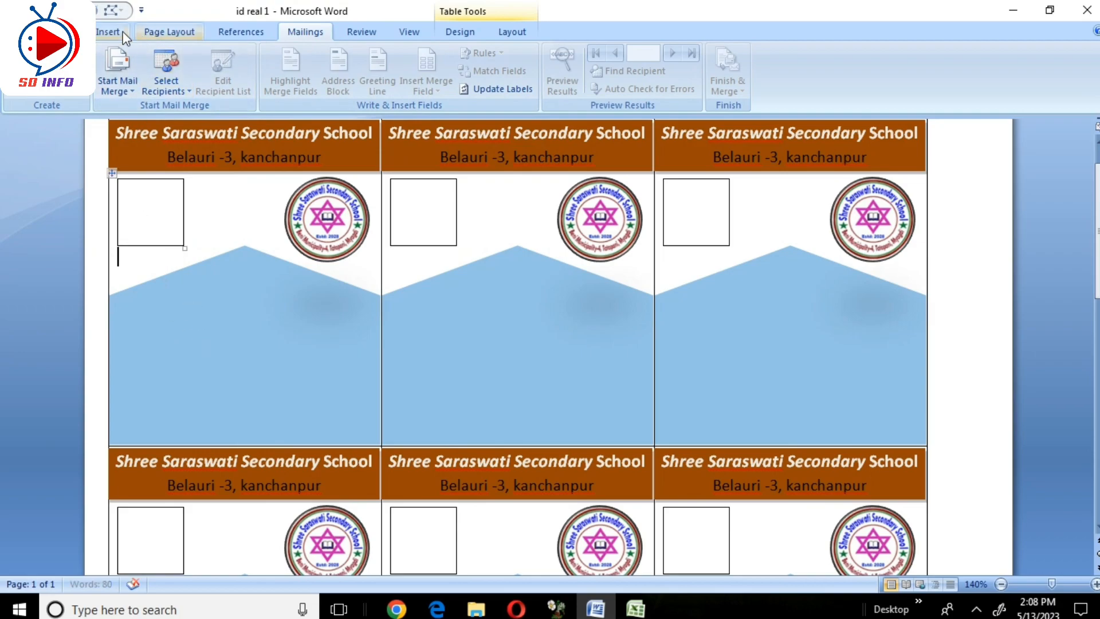
- Draw a rectangle about 1.41" high and 1.69" wide over the first card's blue pentagon and make it accept text
{"action": "left_click", "coordinate": [107, 32]}
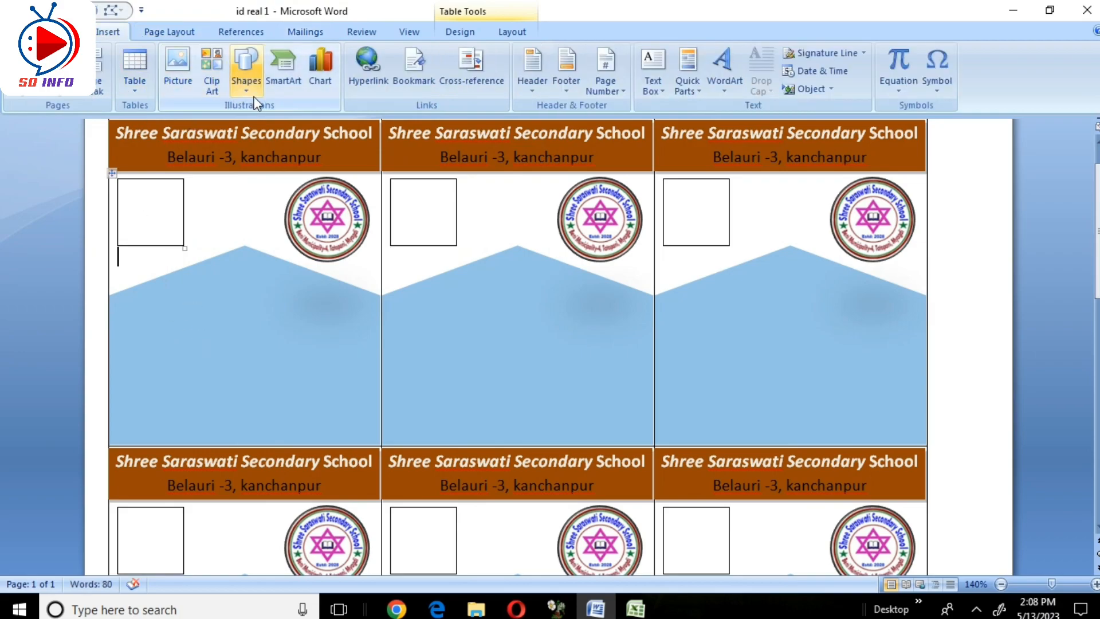
{"action": "left_click", "coordinate": [248, 70]}
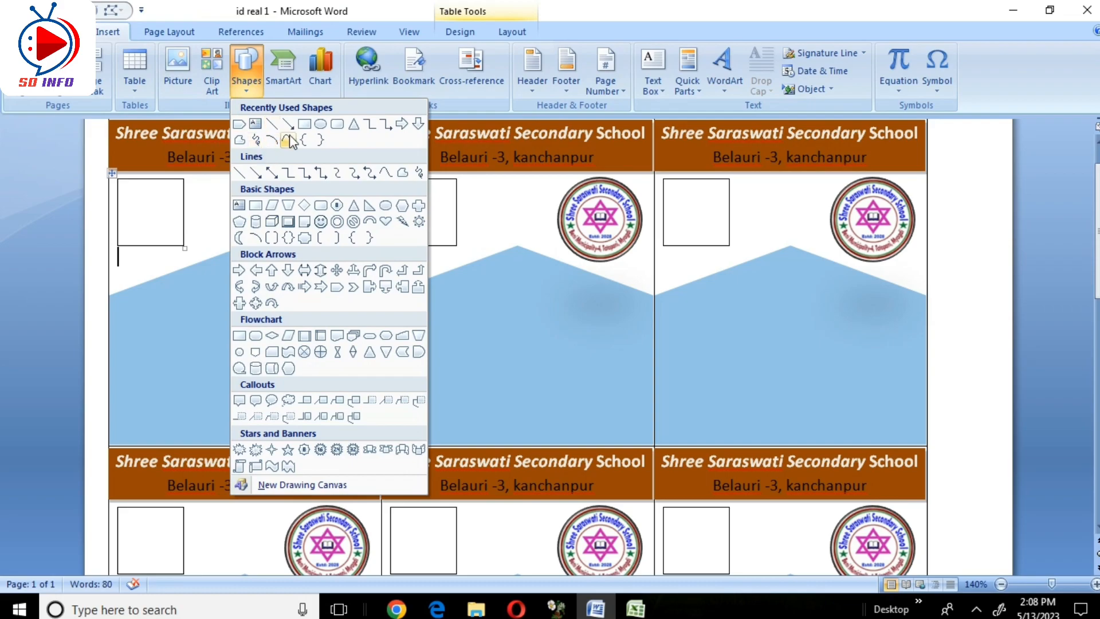
{"action": "left_click", "coordinate": [319, 125]}
{"action": "mouse_move", "coordinate": [131, 285]}
{"action": "left_mouse_down"}
{"action": "mouse_move", "coordinate": [266, 407]}
{"action": "mouse_move", "coordinate": [304, 423]}
{"action": "mouse_move", "coordinate": [307, 444]}
{"action": "mouse_move", "coordinate": [316, 439]}
{"action": "left_mouse_up"}
{"action": "right_click", "coordinate": [241, 347]}
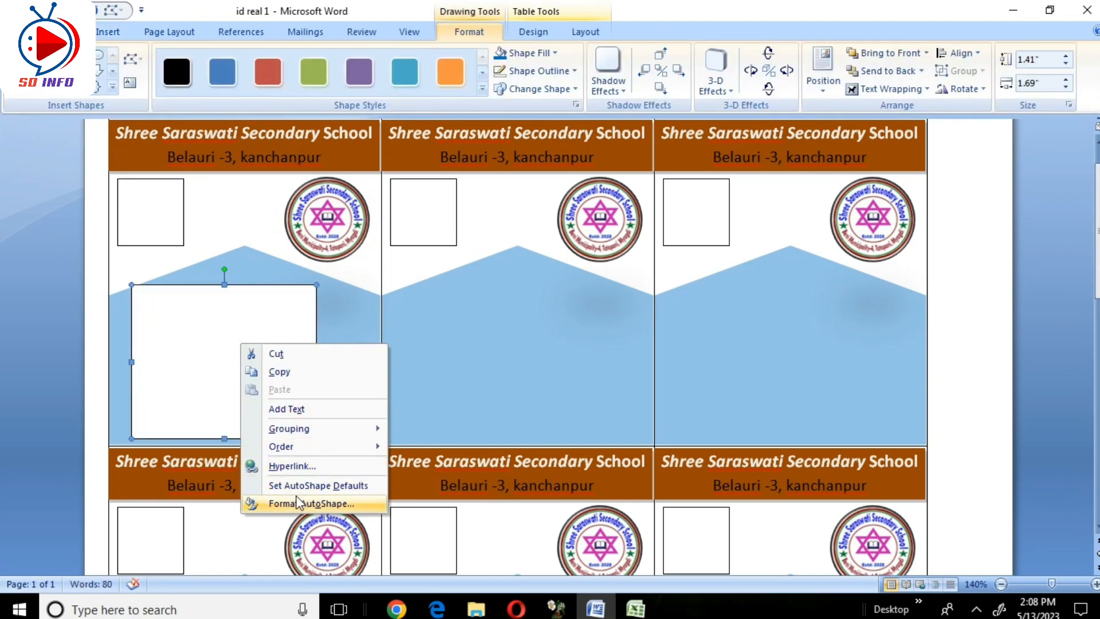
{"action": "left_click", "coordinate": [287, 411]}
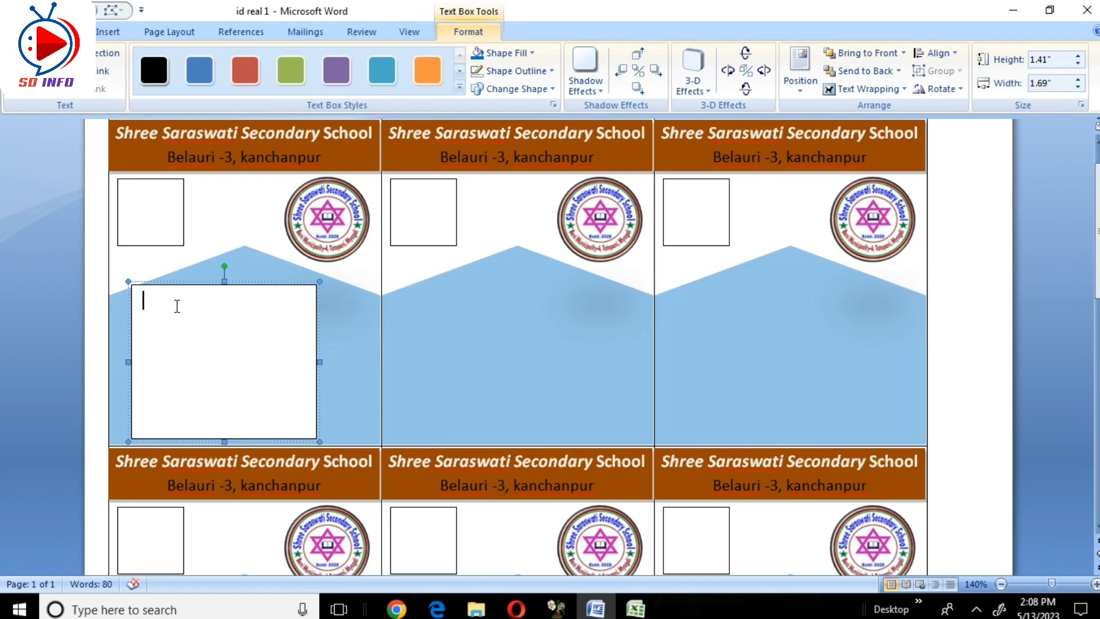
- Enter the lines Name:-, Address:-, Class:-, Roll N0:- and Date of Birth in the rectangle and enlarge its height to about 1.65"
{"action": "type", "text": "Name:-"}
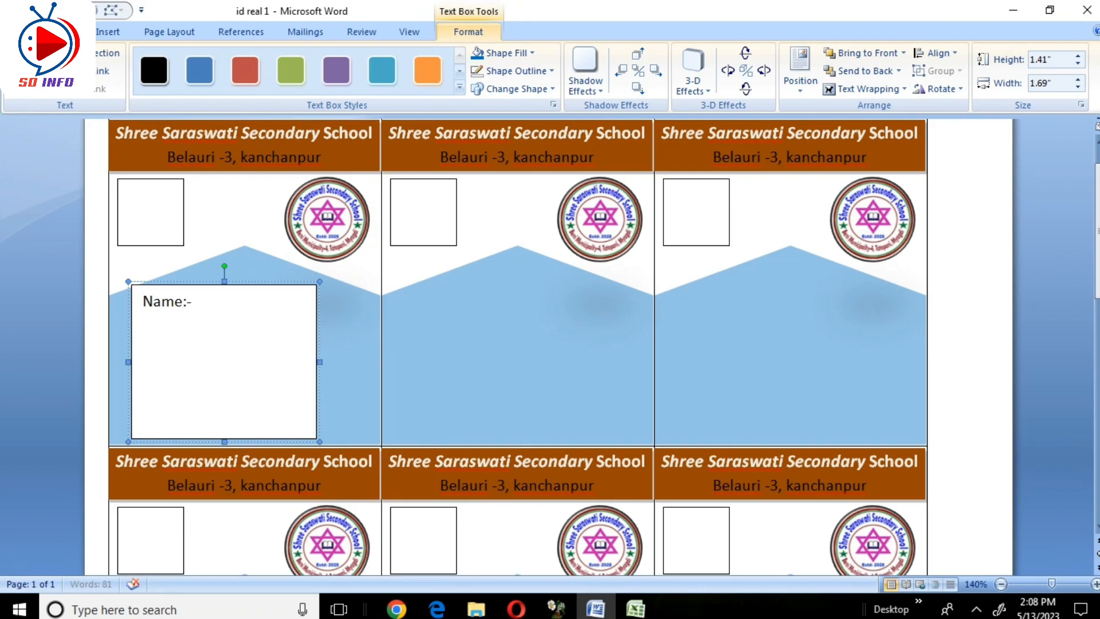
{"action": "key", "text": "Return"}
{"action": "type", "text": "Address:-"}
{"action": "key", "text": "Return"}
{"action": "type", "text": "Class"}
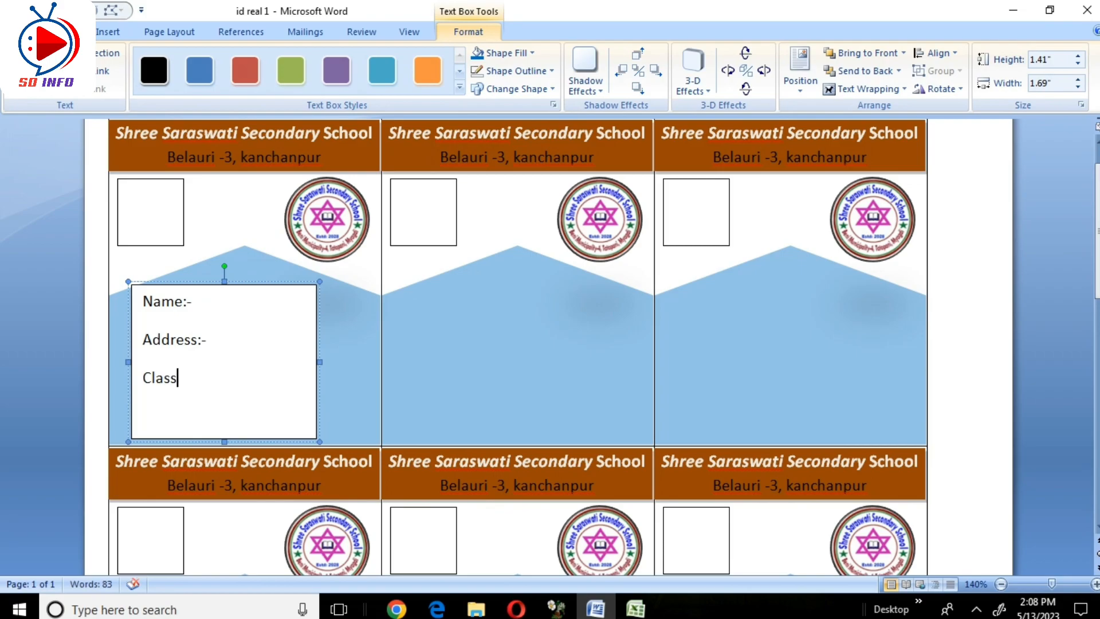
{"action": "type", "text": ":-"}
{"action": "key", "text": "Return"}
{"action": "type", "text": "Roll "}
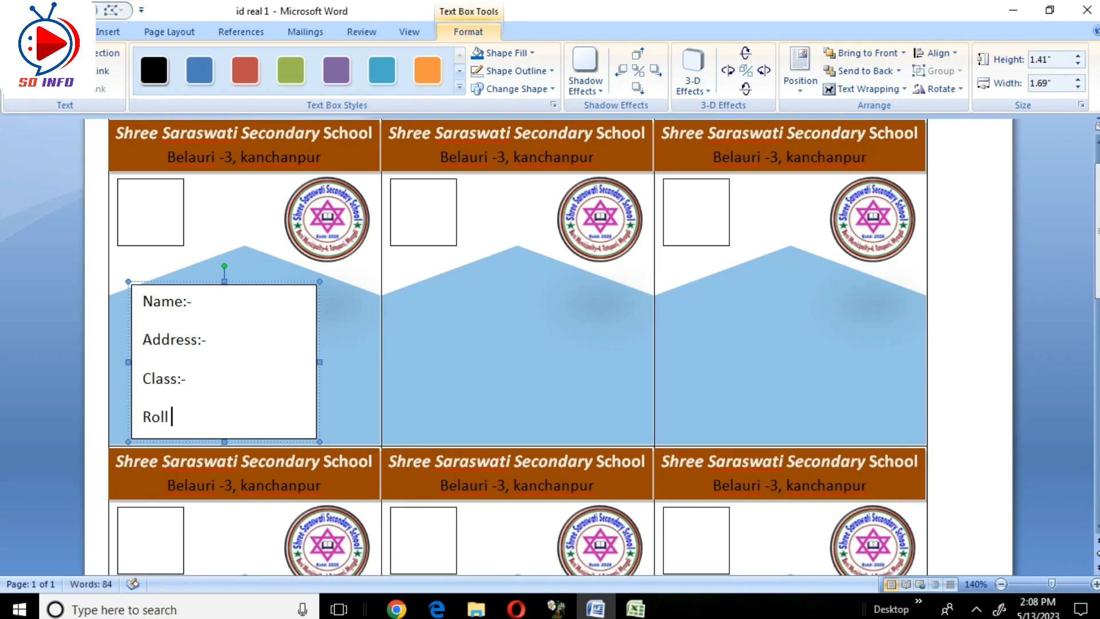
{"action": "type", "text": "N)0:-"}
{"action": "left_click_drag", "start_coordinate": [224, 281], "coordinate": [225, 259]}
- Set the paragraph spacing after all the detail lines in the first card's text box to 3 pt
{"action": "left_click", "coordinate": [211, 302]}
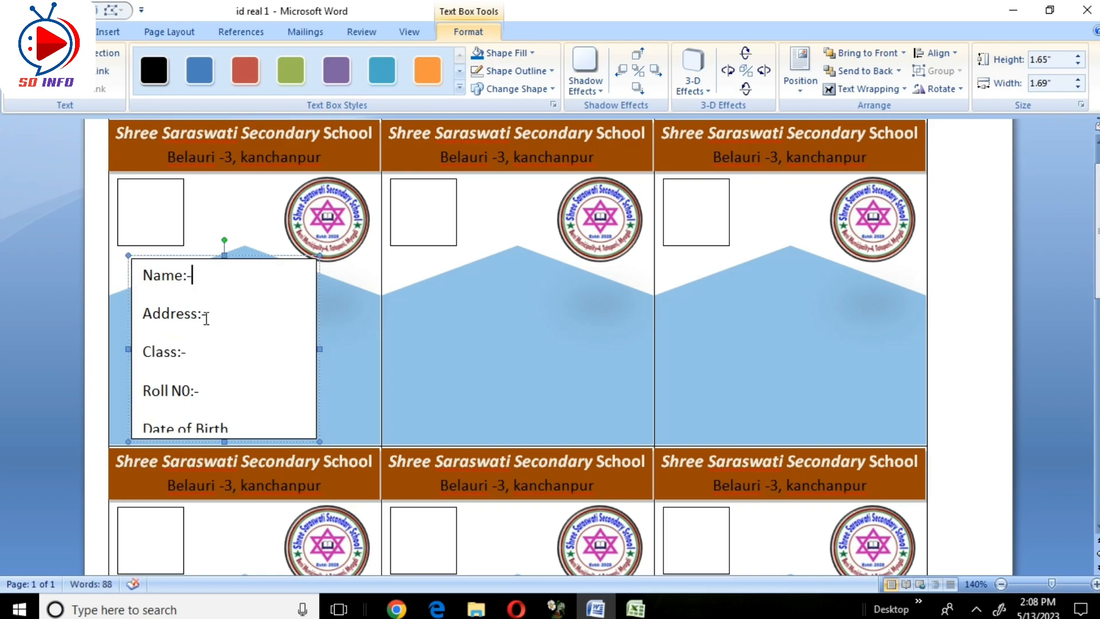
{"action": "key", "text": "ctrl+a"}
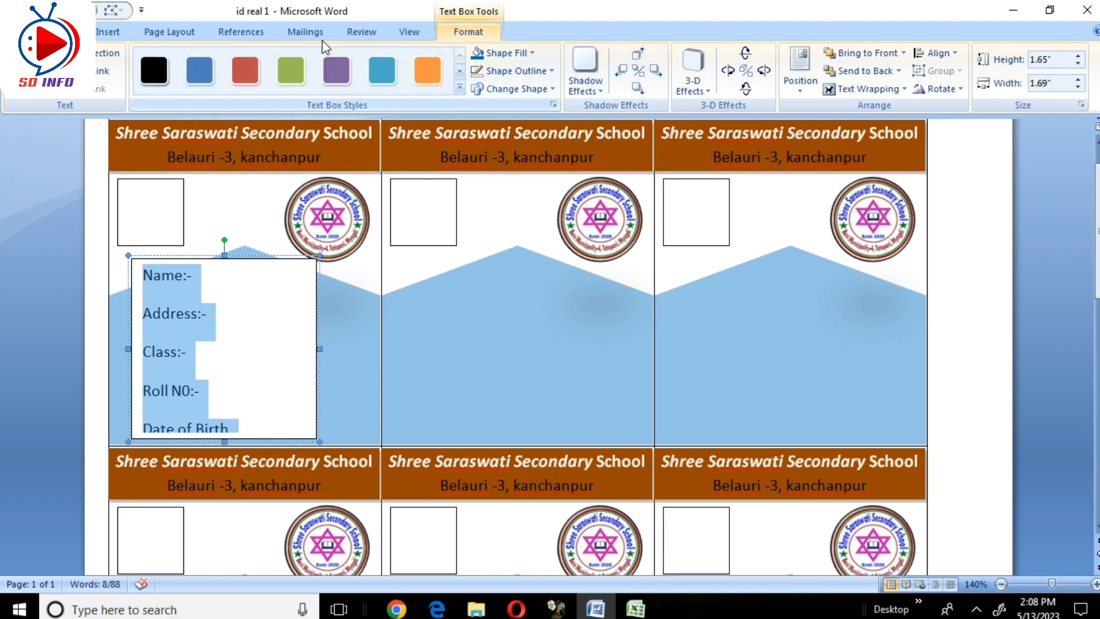
{"action": "left_click", "coordinate": [175, 36]}
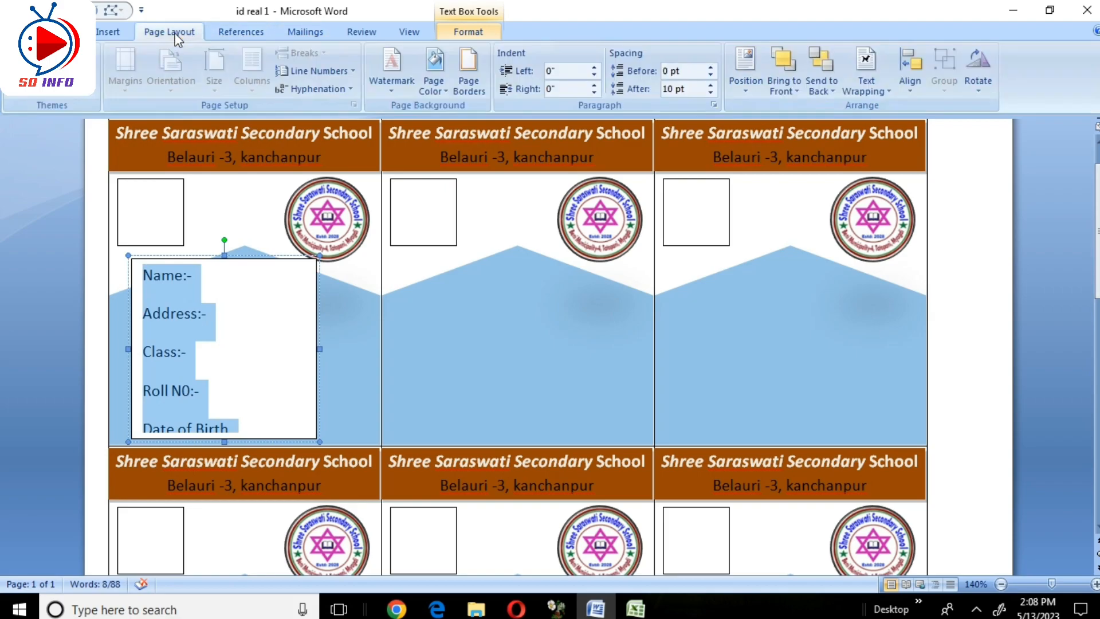
{"action": "left_click", "coordinate": [711, 93]}
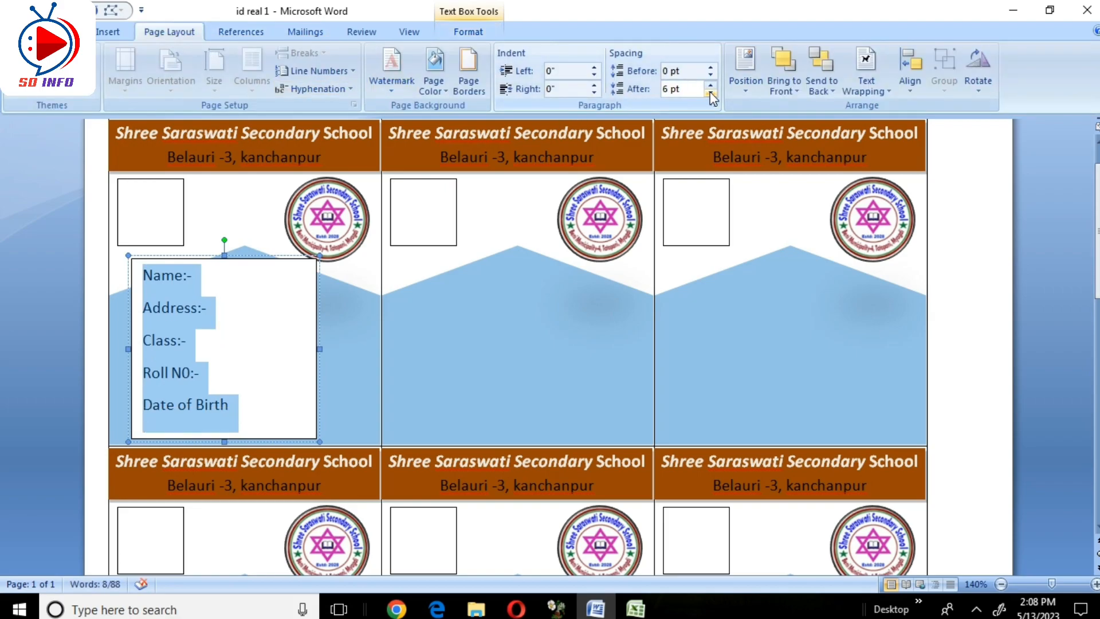
{"action": "left_click", "coordinate": [711, 93]}
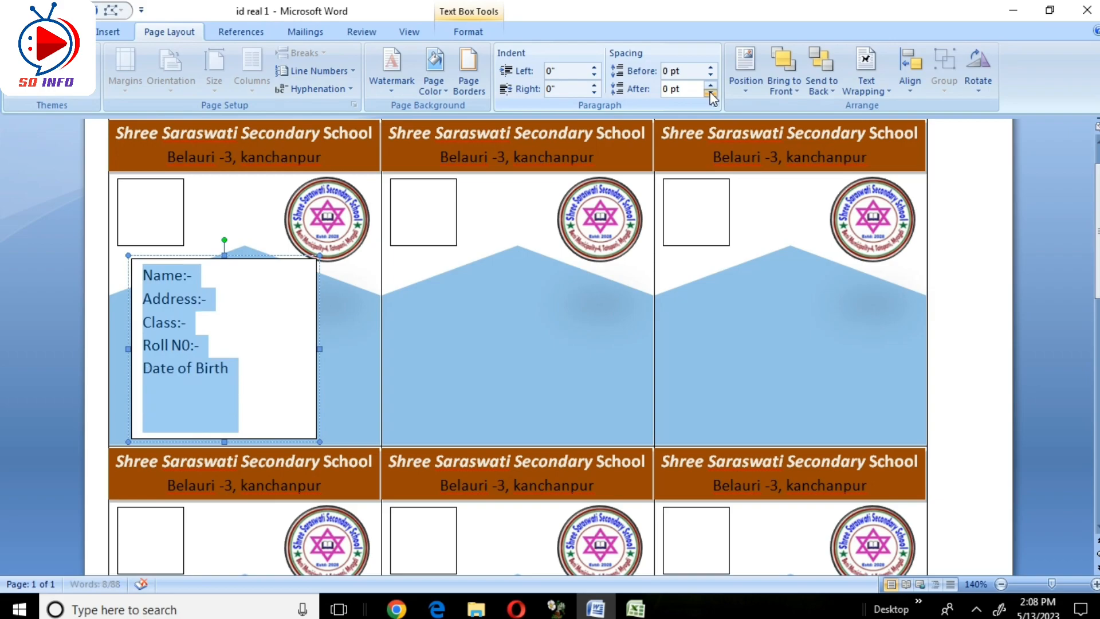
{"action": "left_click", "coordinate": [712, 84]}
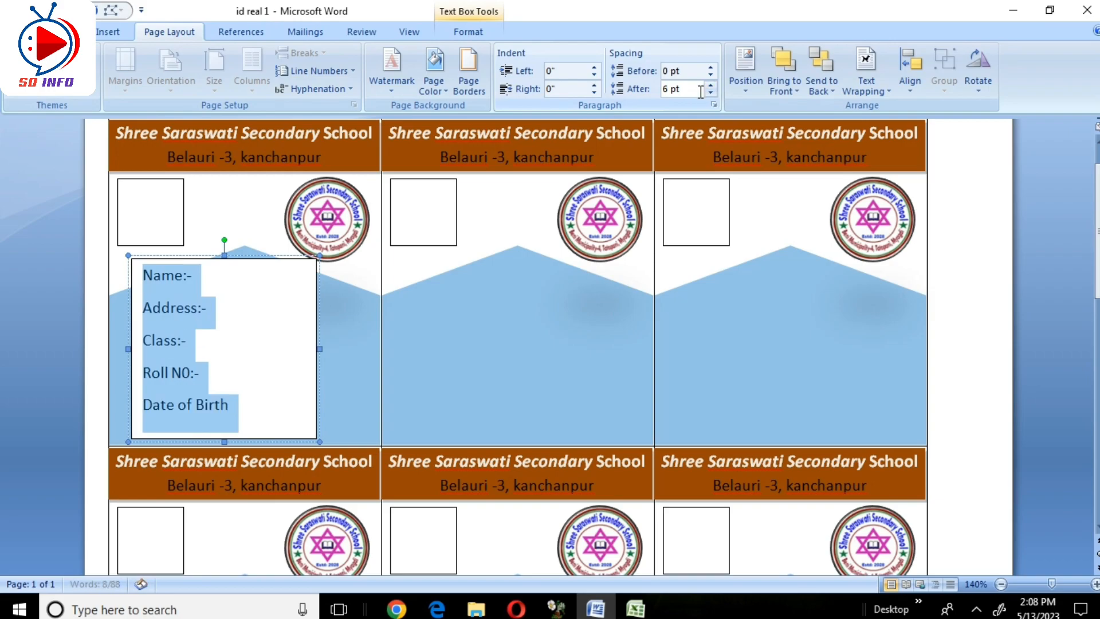
{"action": "key", "text": "Delete"}
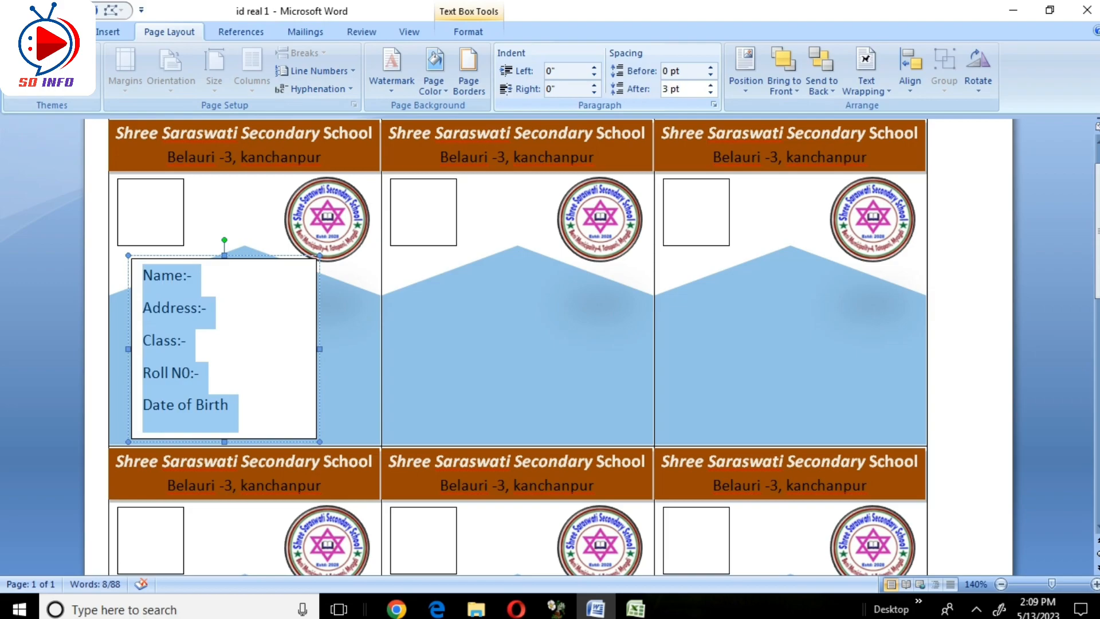
{"action": "key", "text": "Return"}
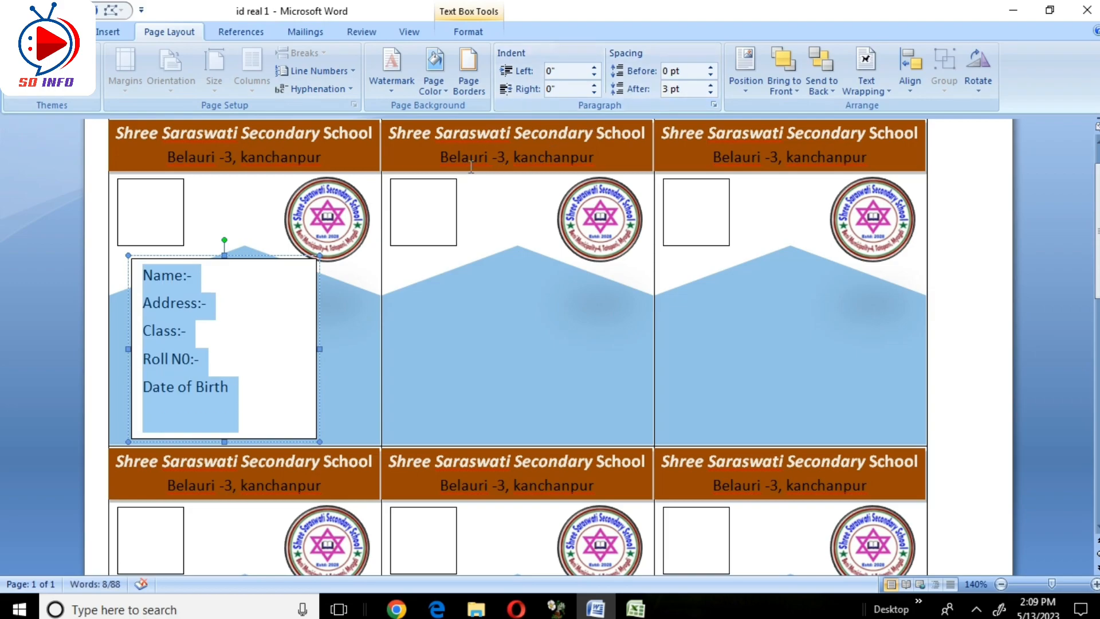
- Try line spacing of 1.0 on the detail lines and return it to 1.15
{"action": "left_click", "coordinate": [61, 32]}
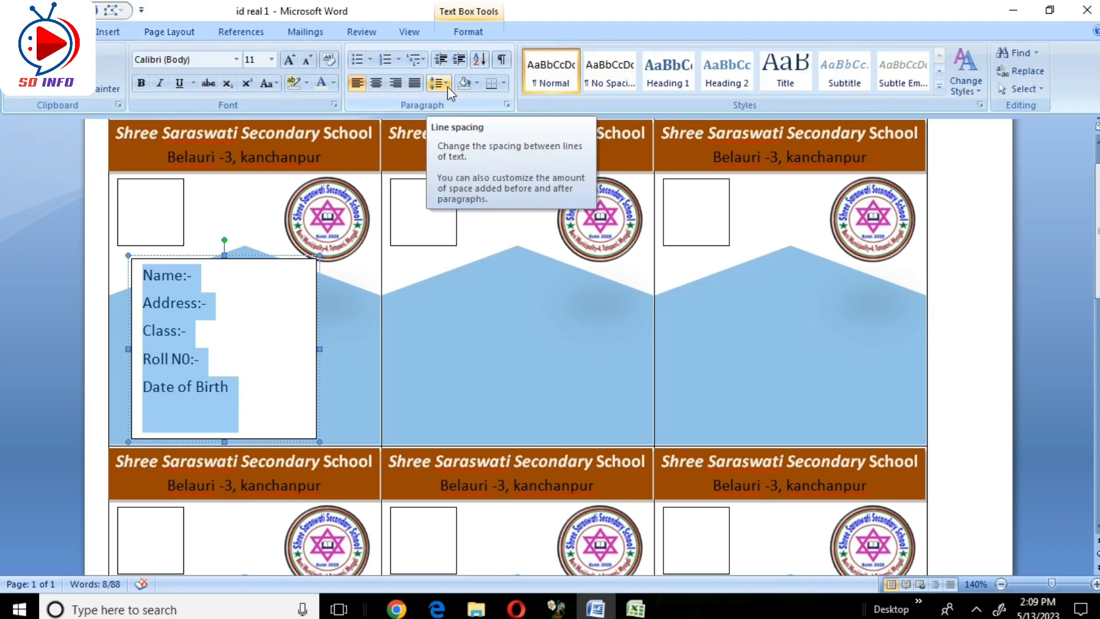
{"action": "left_click", "coordinate": [448, 87]}
{"action": "left_click", "coordinate": [452, 104]}
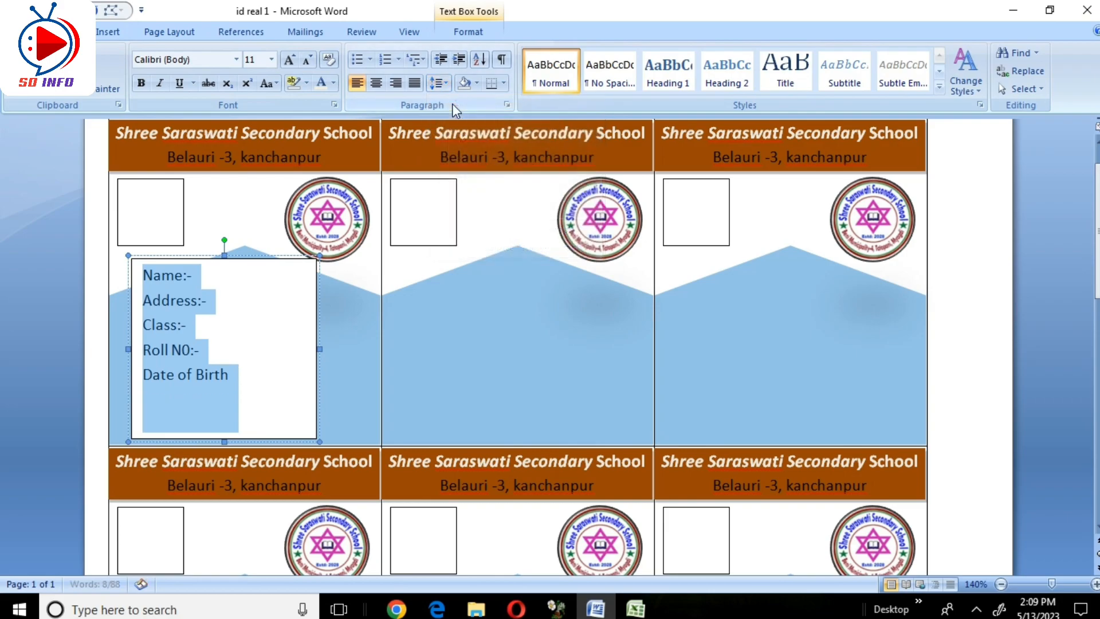
{"action": "left_click", "coordinate": [447, 84]}
{"action": "left_click", "coordinate": [462, 121]}
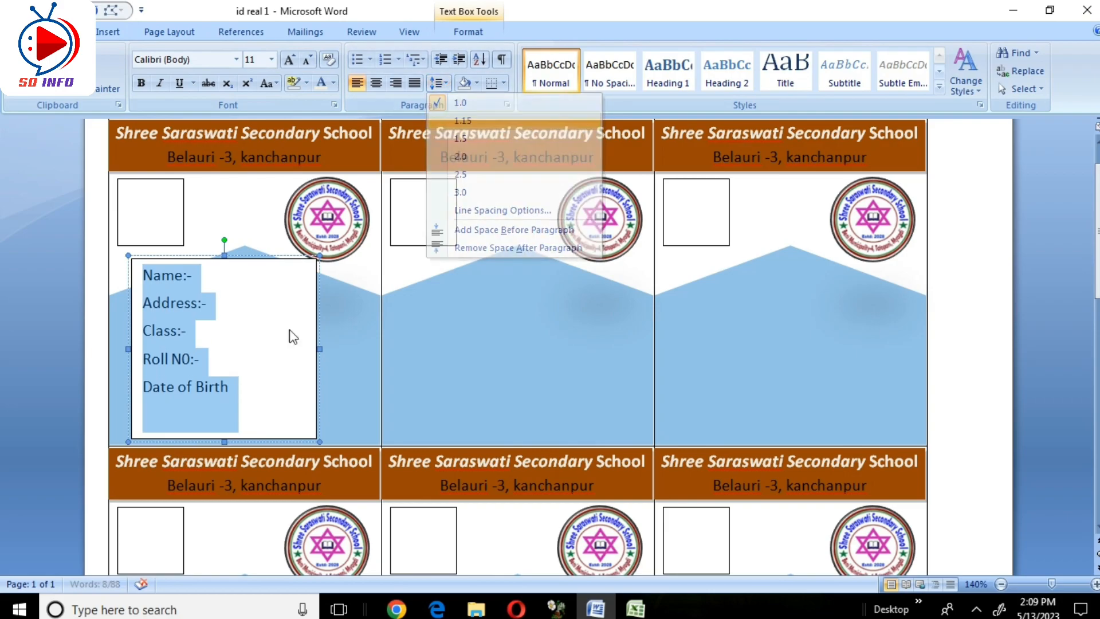
- Move the detail text box down over the blue pentagon and check the student list's columns in Excel before returning to Word
{"action": "left_click_drag", "start_coordinate": [232, 258], "coordinate": [223, 286]}
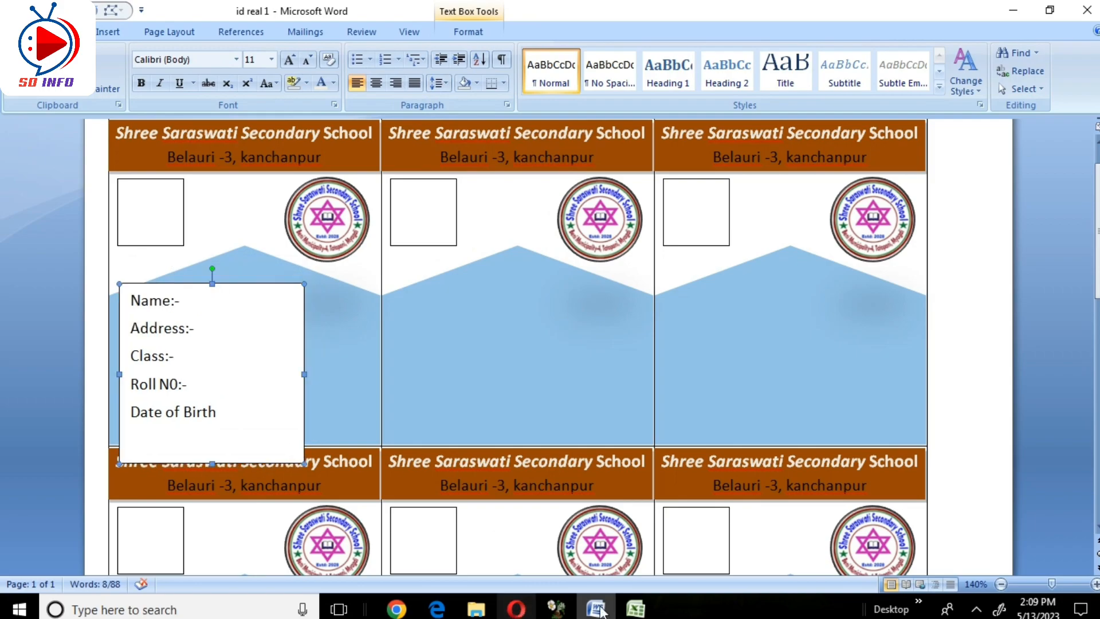
{"action": "mouse_move", "coordinate": [636, 608]}
{"action": "left_click", "coordinate": [691, 553]}
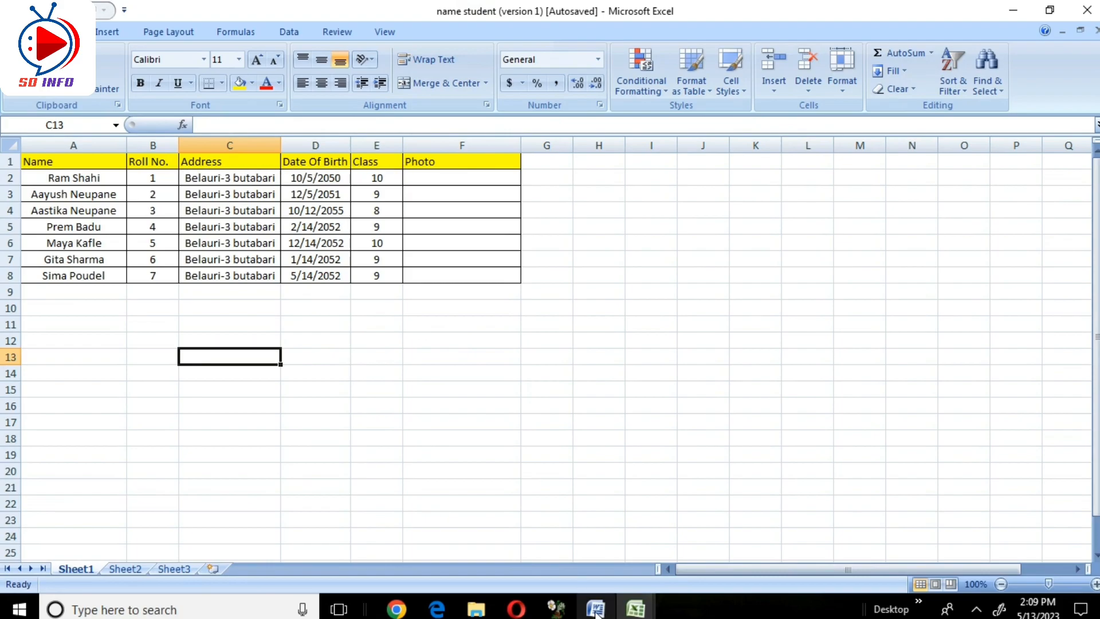
{"action": "mouse_move", "coordinate": [596, 610]}
{"action": "left_click", "coordinate": [599, 535]}
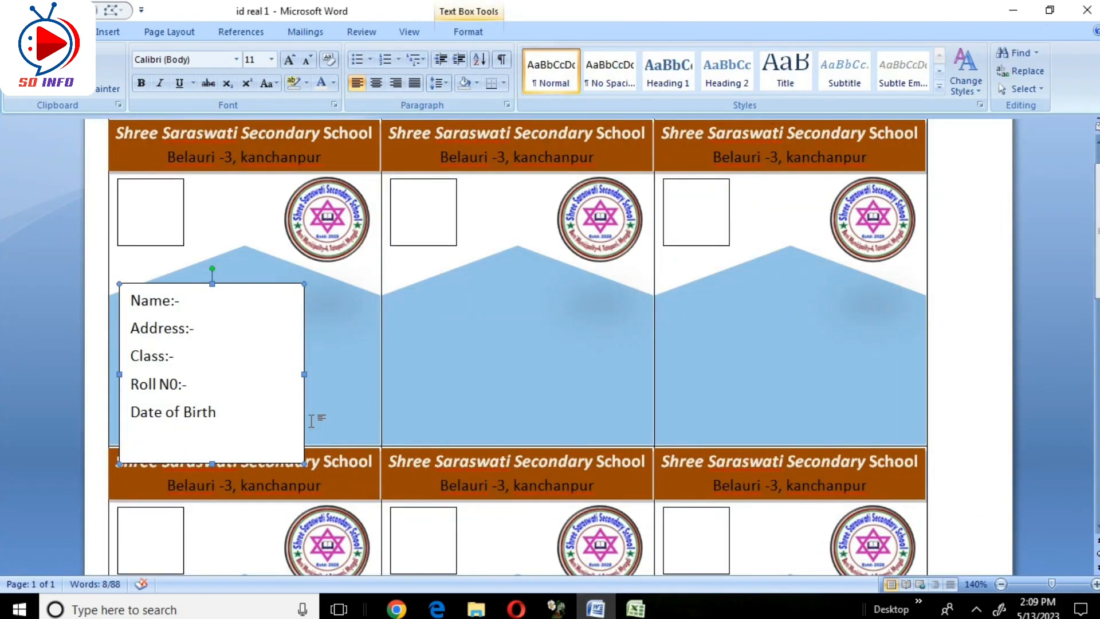
- Reduce the detail text box's height to about 1.37" and make all its text italic without bold
{"action": "left_click_drag", "start_coordinate": [212, 463], "coordinate": [118, 299]}
{"action": "key", "text": "ctrl+b"}
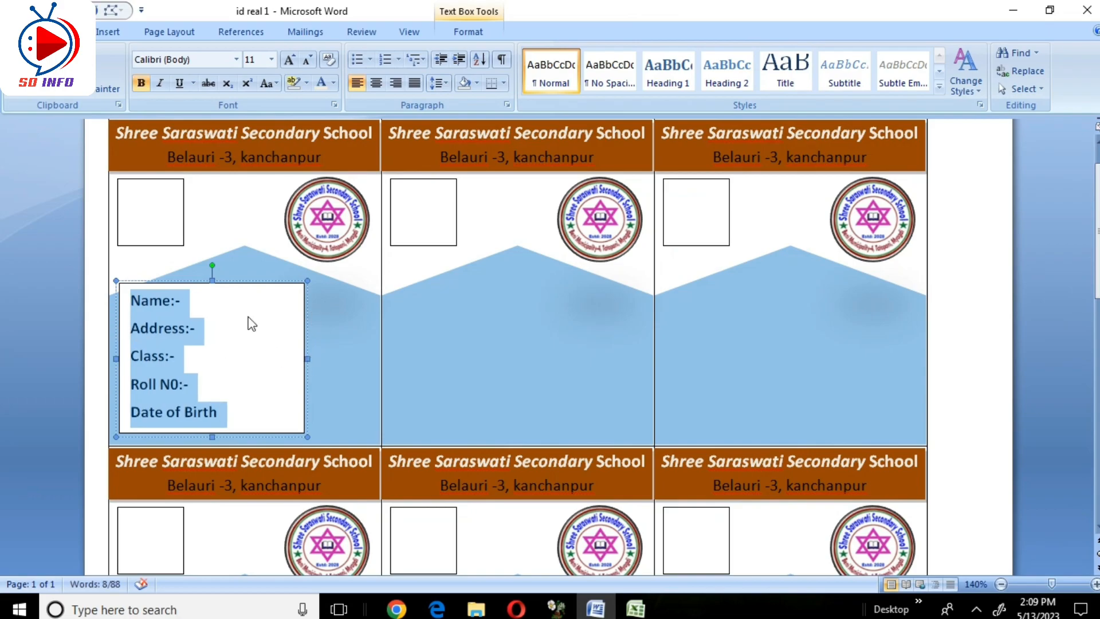
{"action": "key", "text": "ctrl+i"}
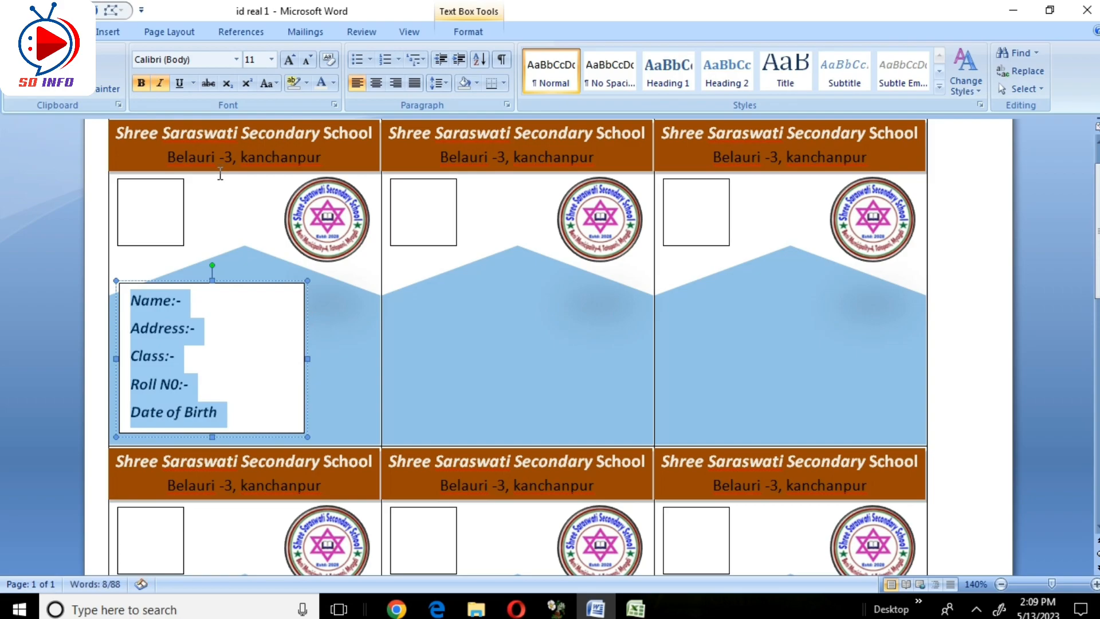
{"action": "key", "text": "ctrl+b"}
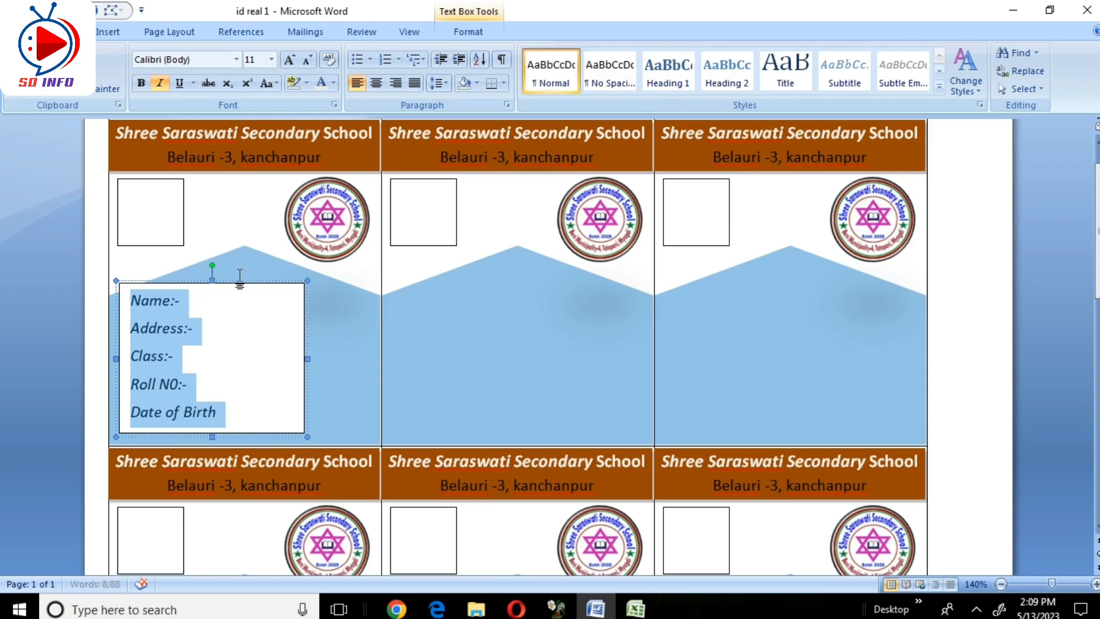
- Remove the outline and the fill from the first card's detail text box
{"action": "left_click", "coordinate": [259, 282]}
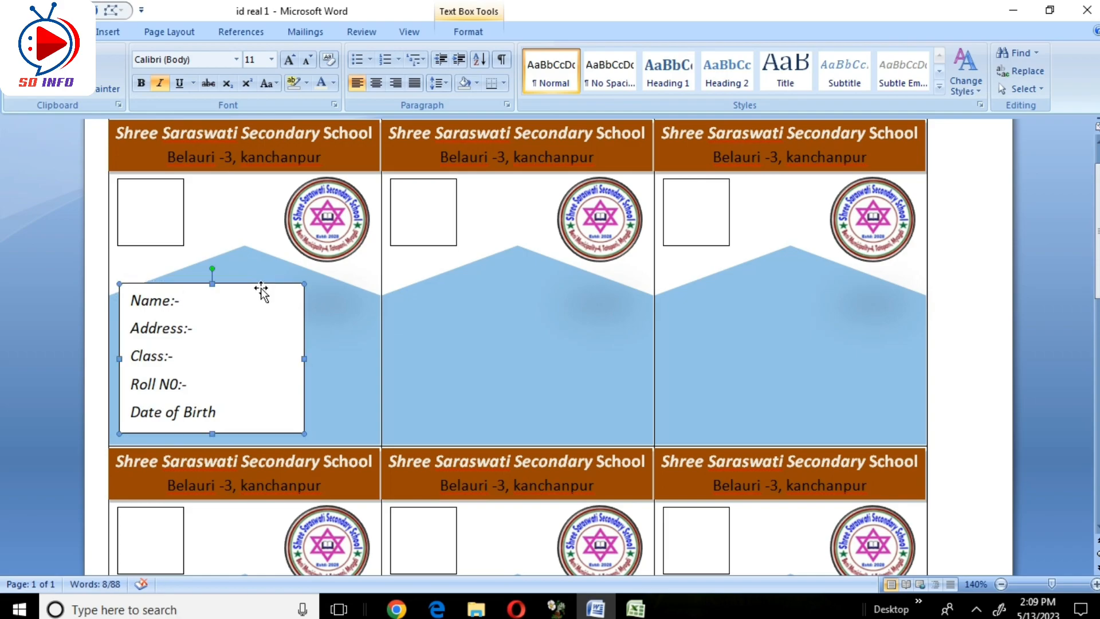
{"action": "double_click", "coordinate": [283, 287]}
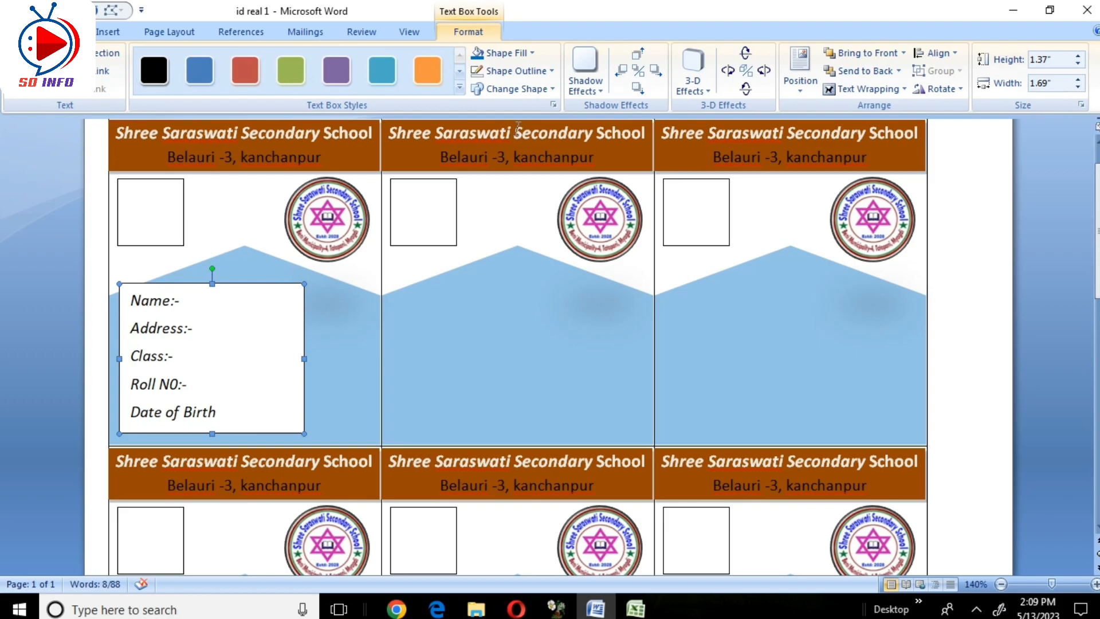
{"action": "left_click", "coordinate": [545, 75]}
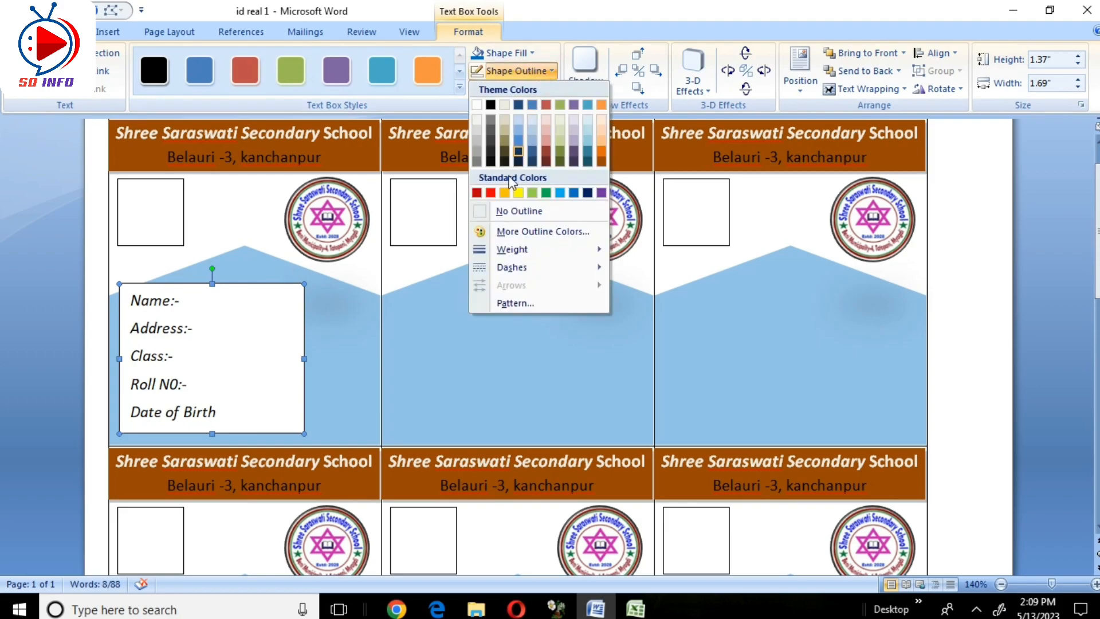
{"action": "left_click", "coordinate": [502, 211]}
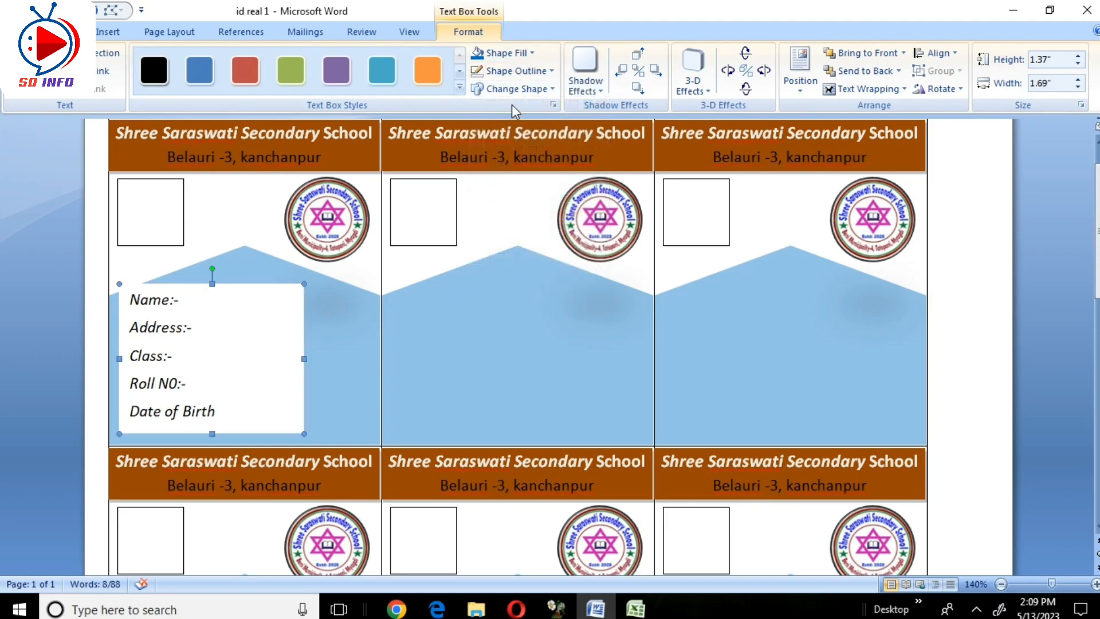
{"action": "left_click", "coordinate": [533, 52]}
{"action": "left_click", "coordinate": [503, 194]}
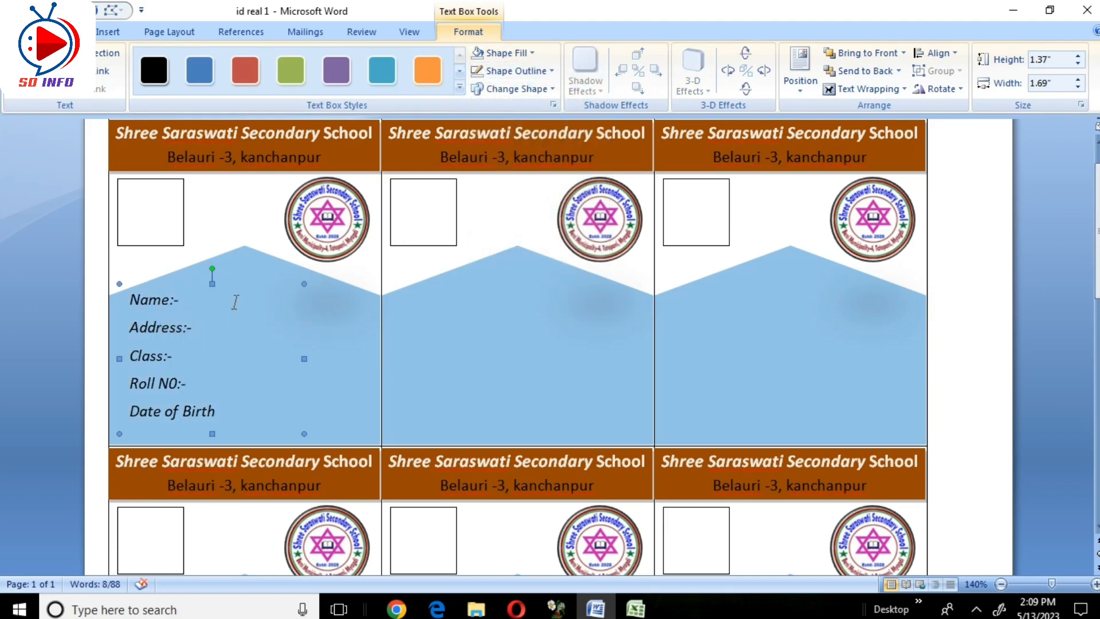
{"action": "left_click", "coordinate": [214, 194]}
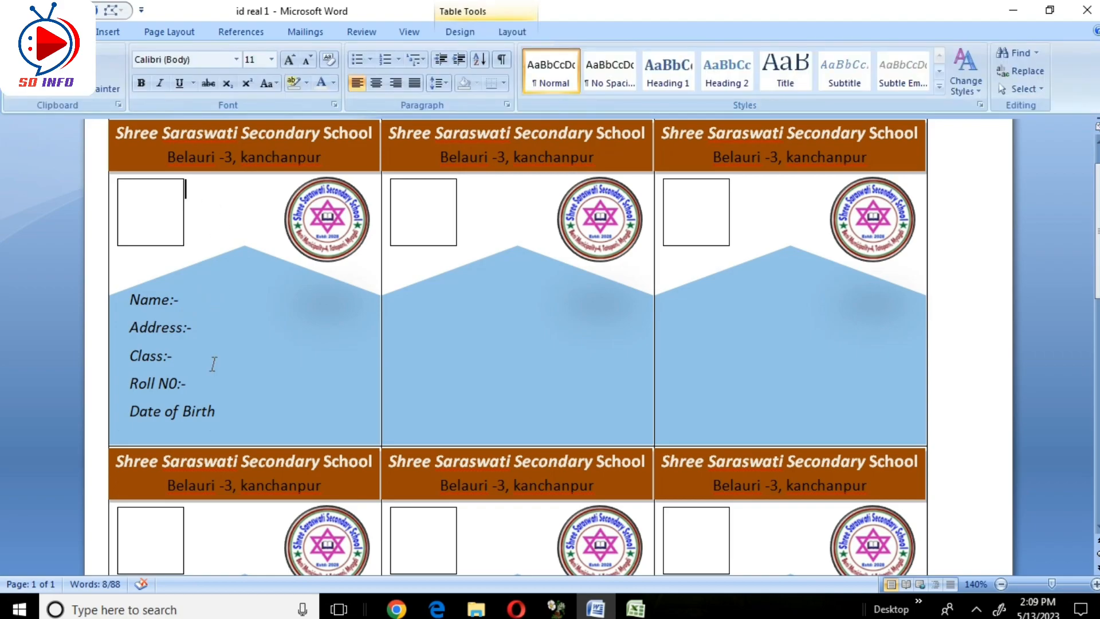
- Nudge the detail text box slightly downward within the blue pentagon
{"action": "left_click", "coordinate": [153, 326]}
{"action": "left_click", "coordinate": [165, 284]}
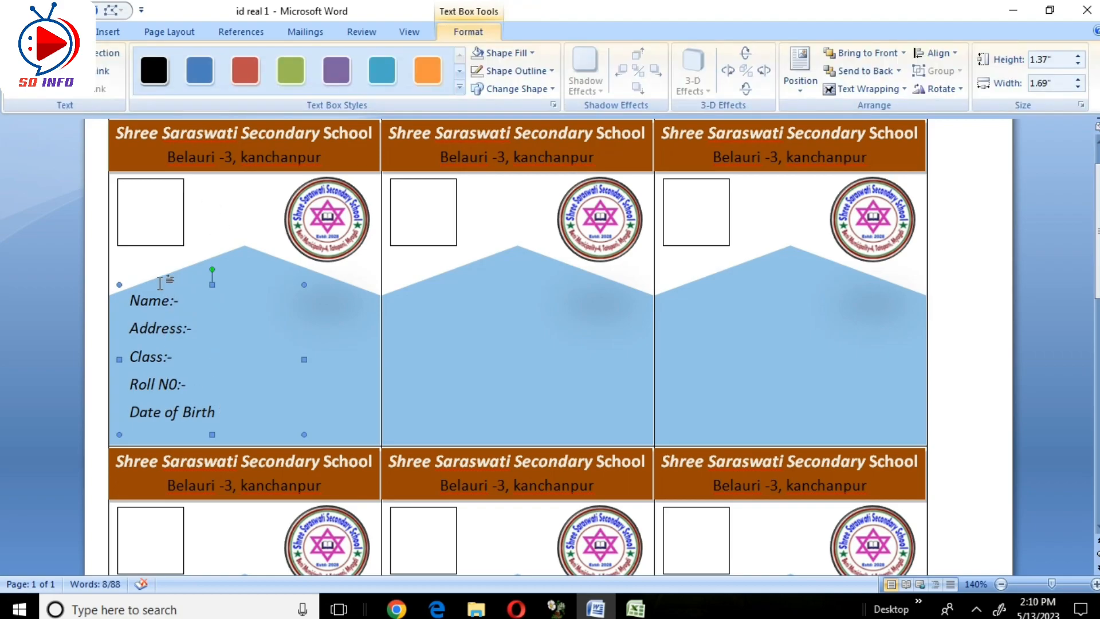
{"action": "left_click", "coordinate": [213, 216]}
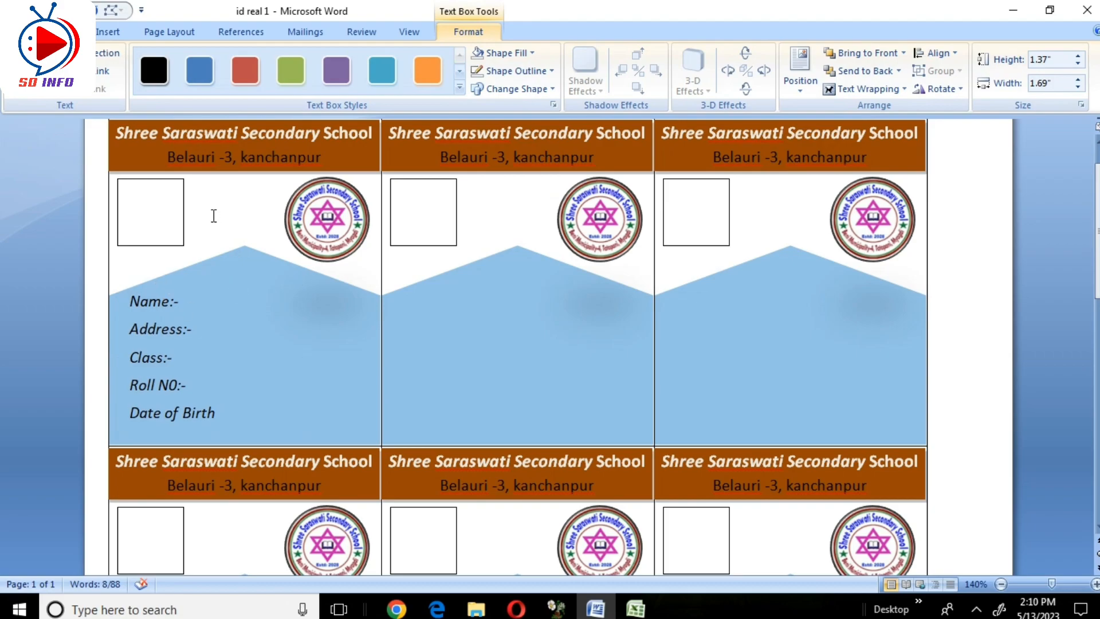
- Connect the mail merge to Sheet1$ of the existing "name student" workbook on Local Disk (E:), with its first row as column headers
{"action": "left_click", "coordinate": [202, 335]}
{"action": "left_click", "coordinate": [192, 310]}
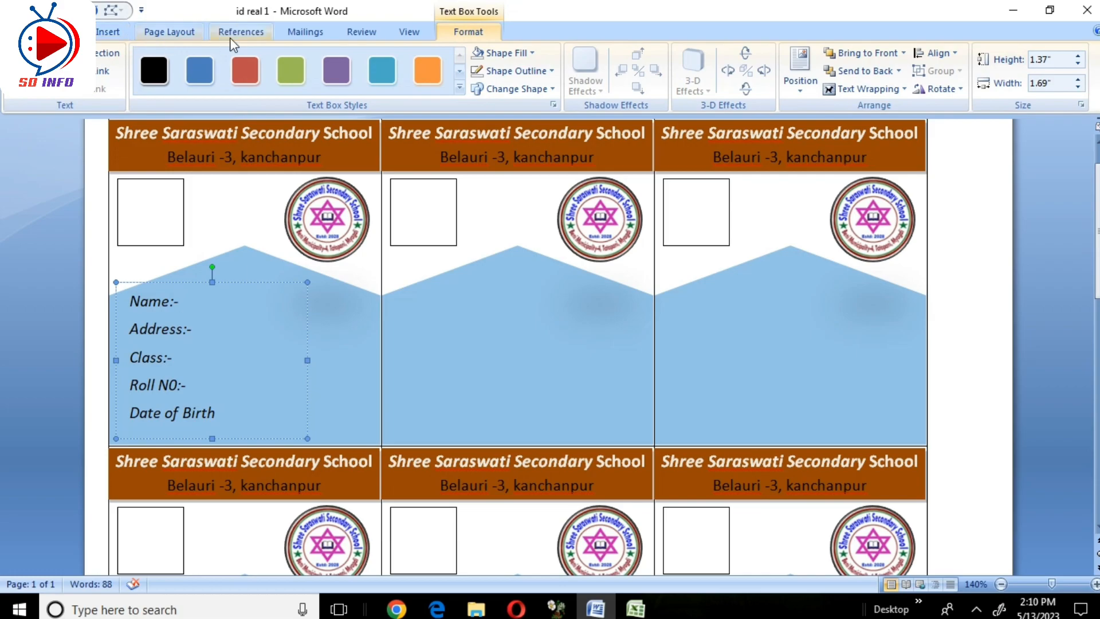
{"action": "left_click", "coordinate": [309, 36]}
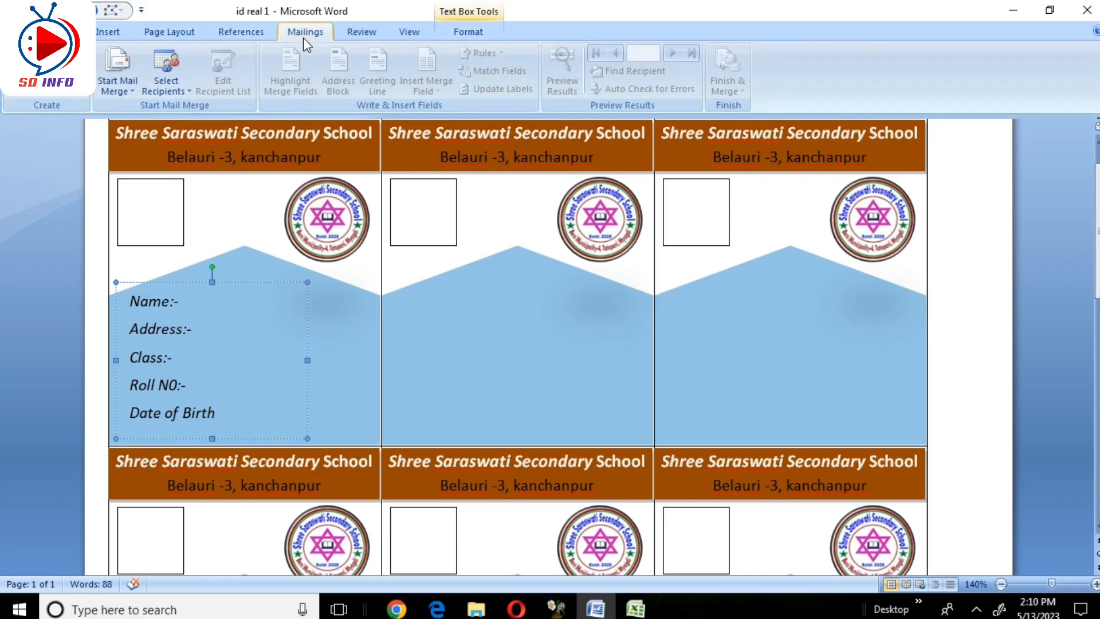
{"action": "left_click", "coordinate": [182, 98]}
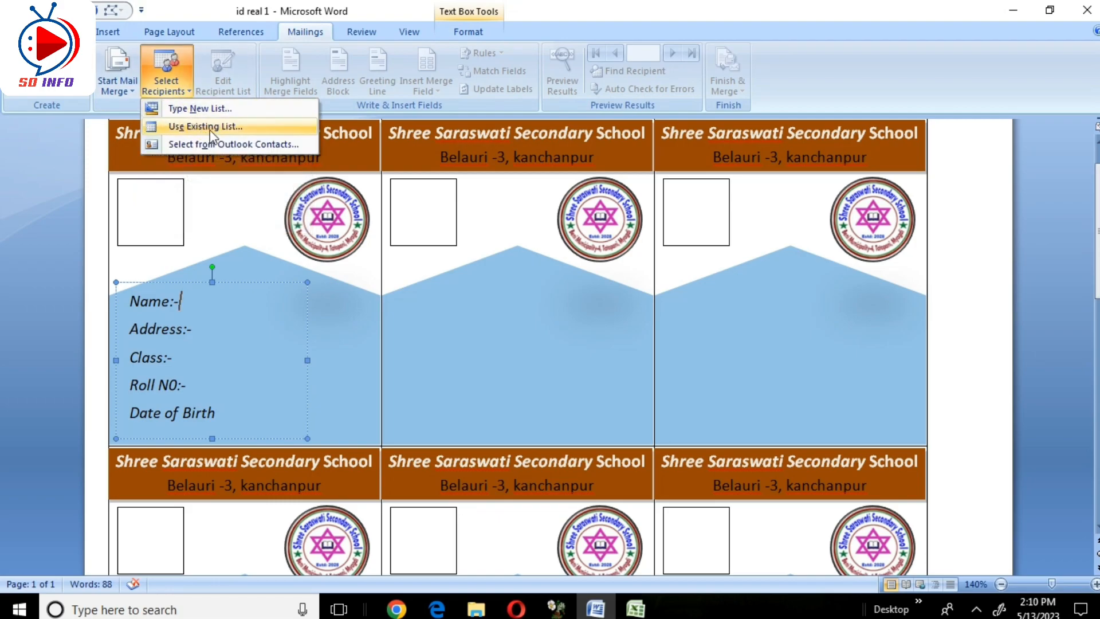
{"action": "left_click", "coordinate": [225, 127]}
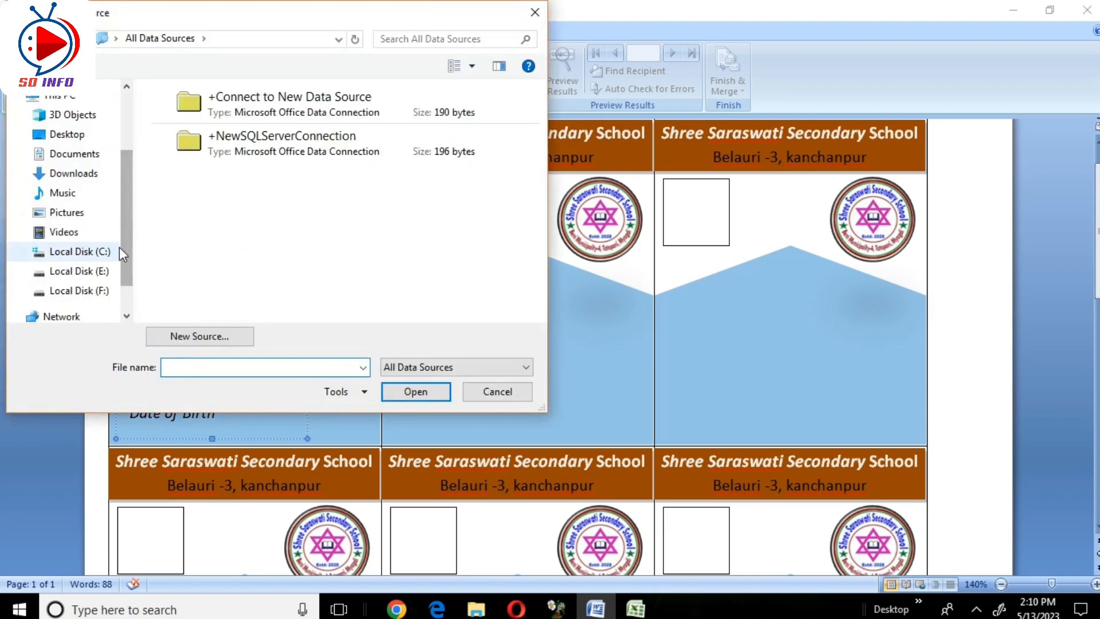
{"action": "left_click_drag", "start_coordinate": [128, 243], "coordinate": [125, 260]}
{"action": "left_click", "coordinate": [96, 247]}
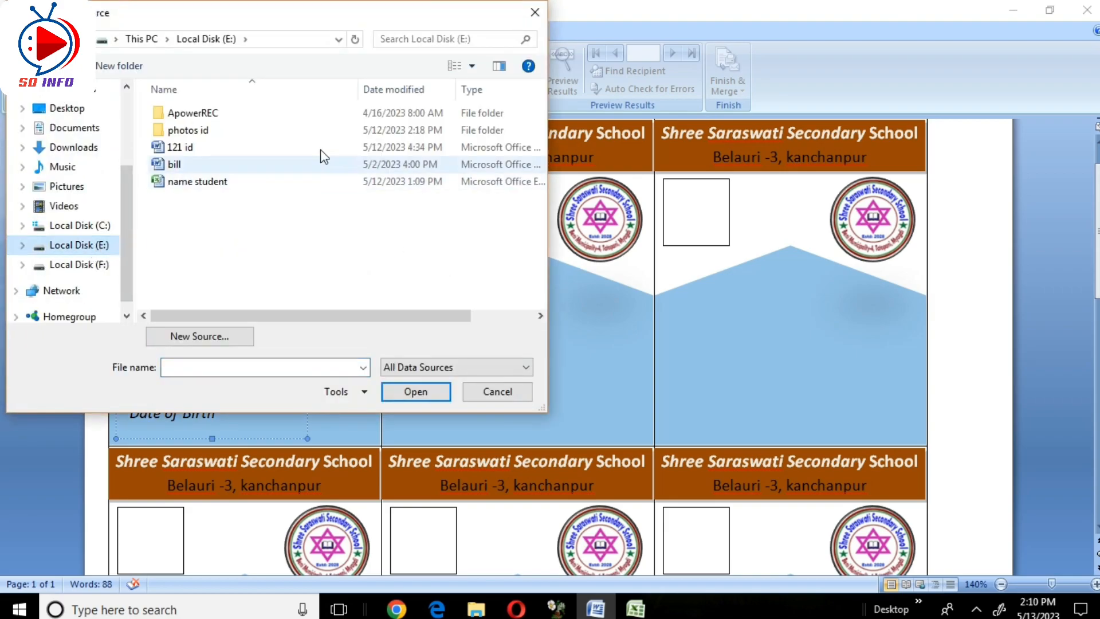
{"action": "left_click", "coordinate": [208, 185]}
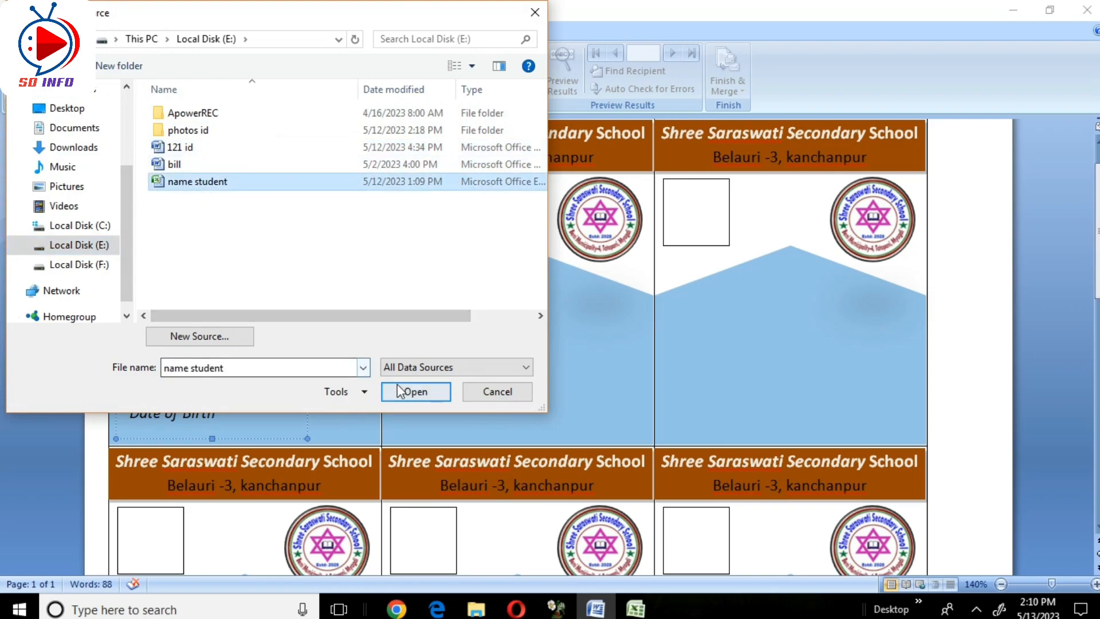
{"action": "left_click", "coordinate": [415, 395]}
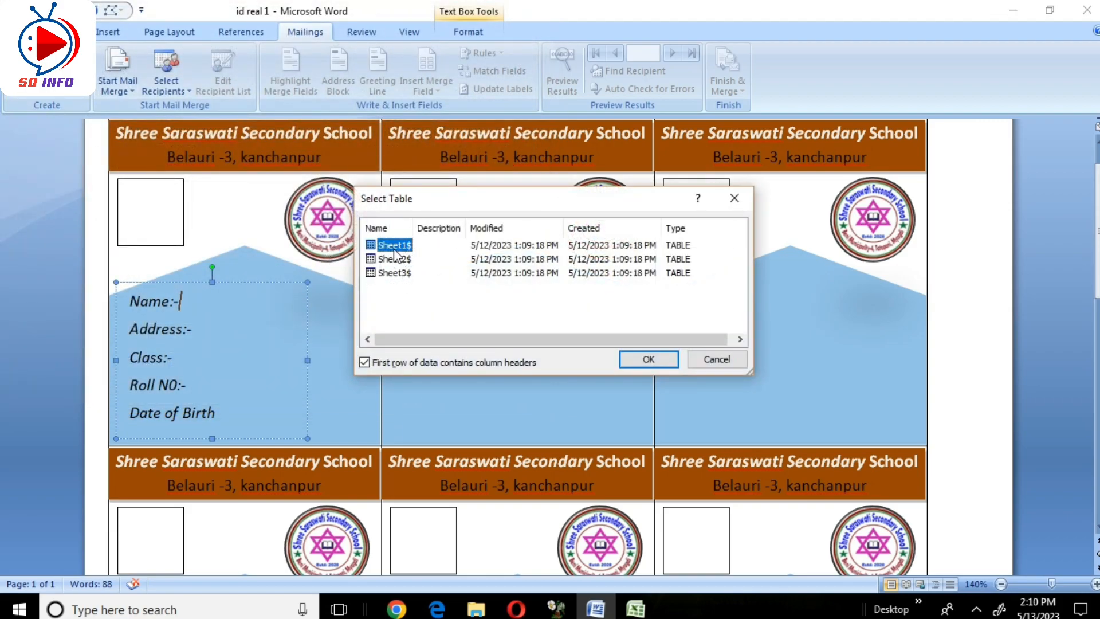
{"action": "left_click", "coordinate": [630, 361]}
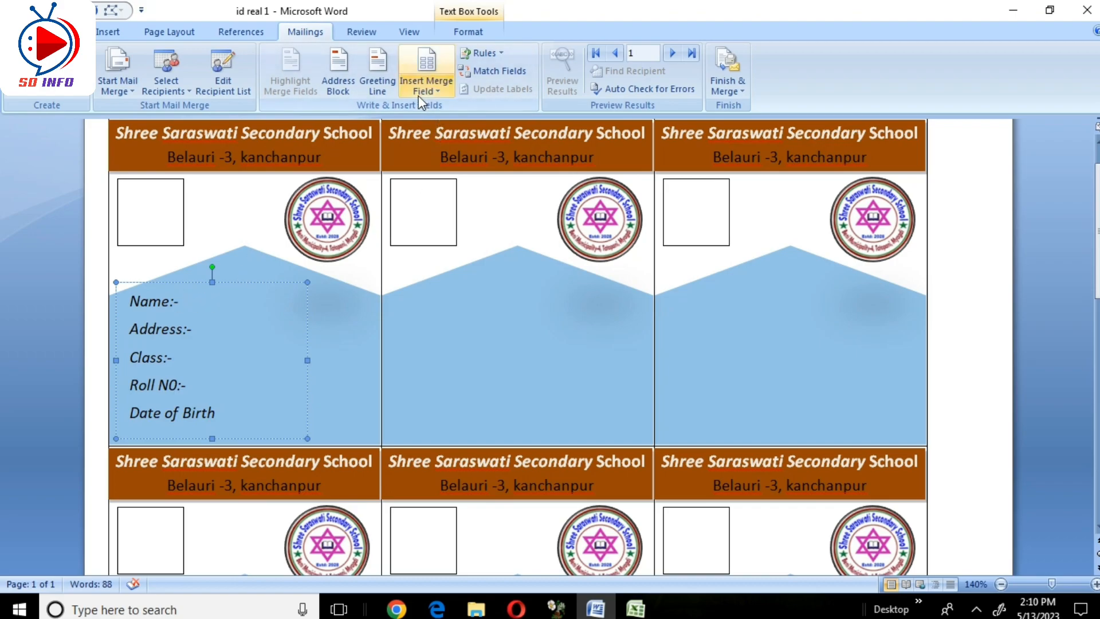
- Insert the Name_ merge field after the "Name:-" label on the first card
{"action": "left_click", "coordinate": [437, 90]}
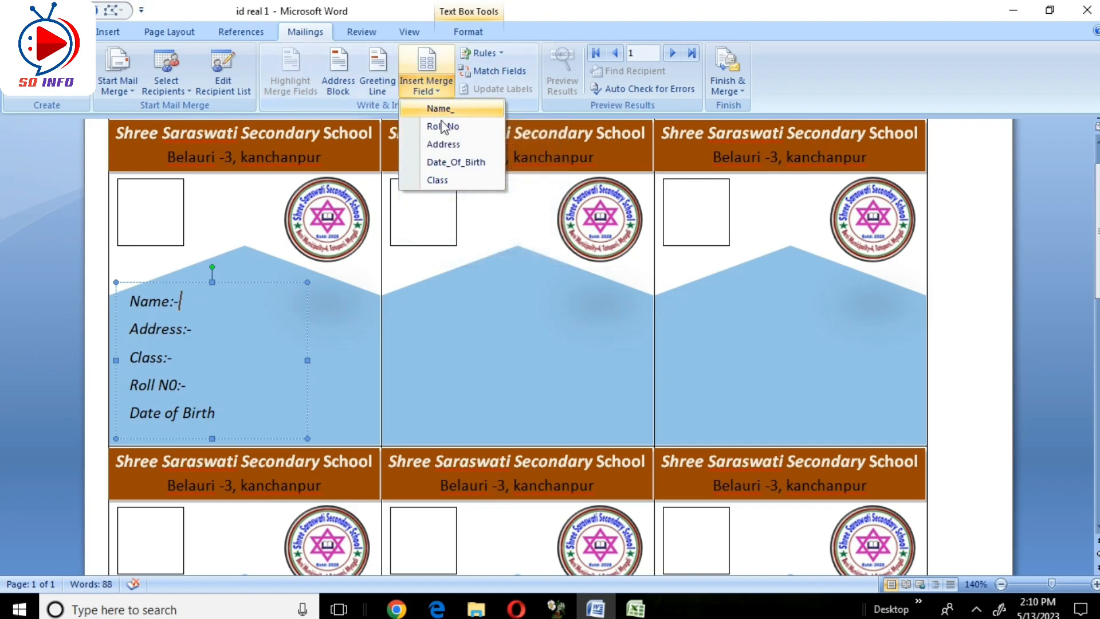
{"action": "left_click", "coordinate": [449, 111]}
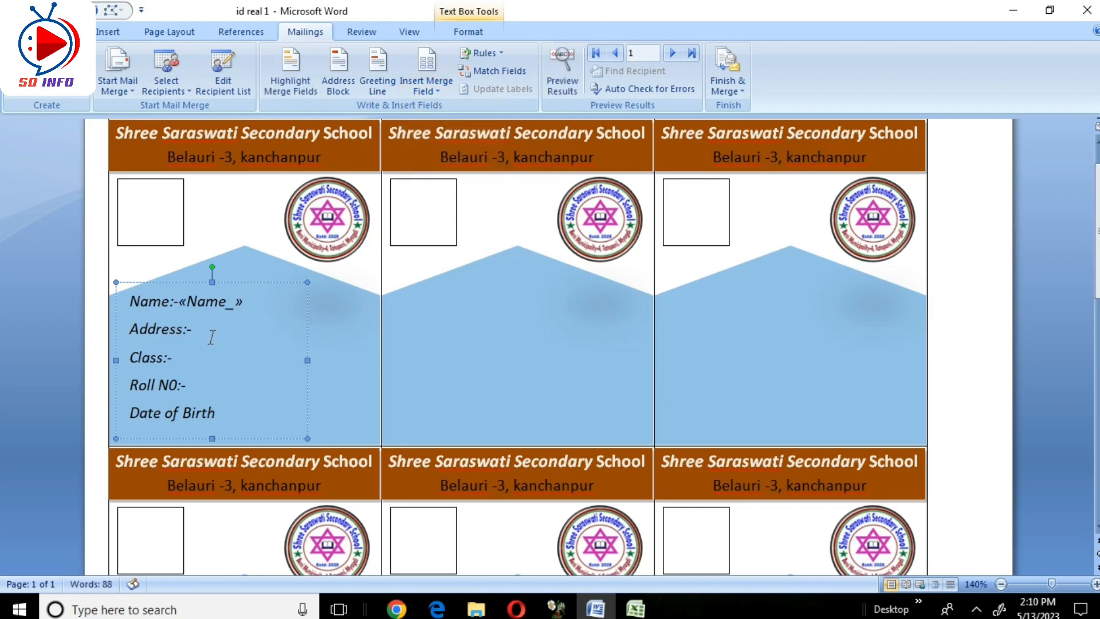
- Insert the Address, Class and Roll_No merge fields after their matching labels on the first card
{"action": "left_click", "coordinate": [444, 88]}
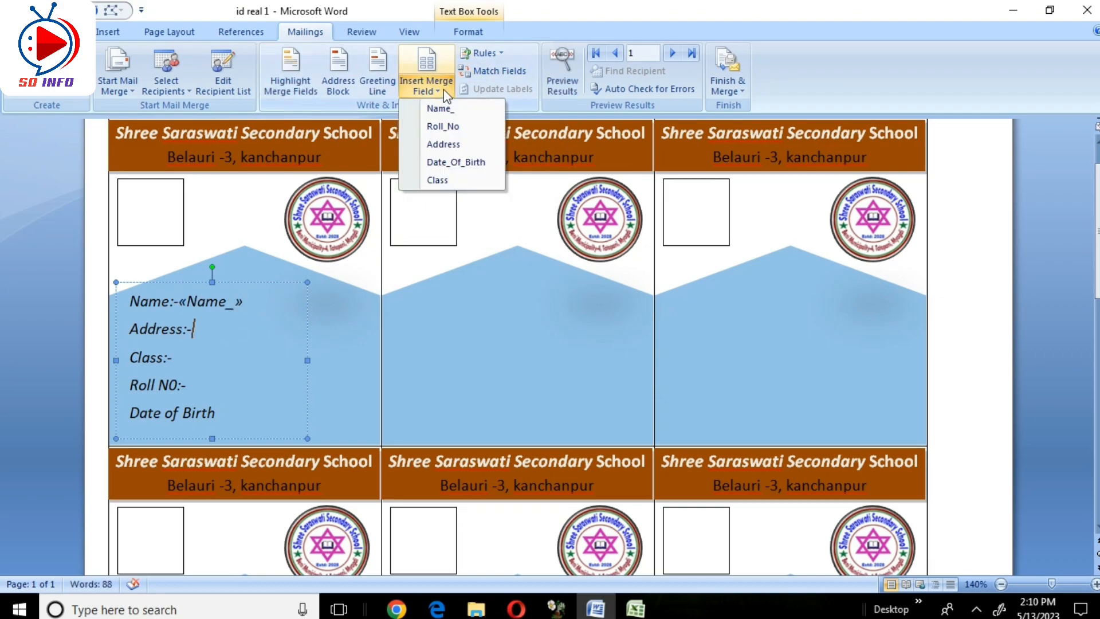
{"action": "left_click", "coordinate": [442, 144]}
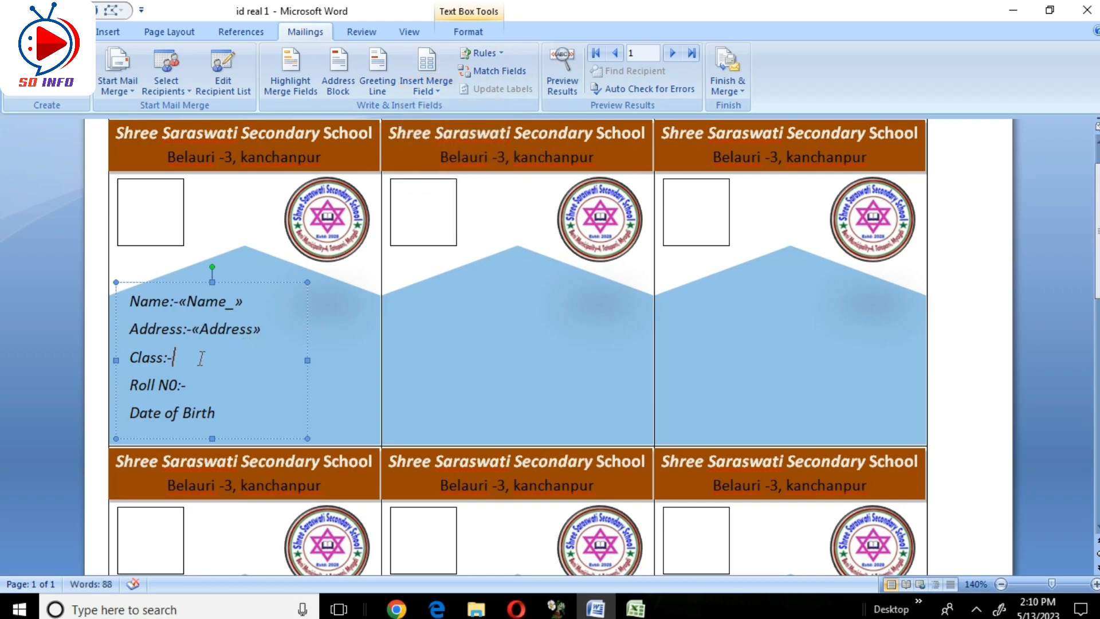
{"action": "left_click", "coordinate": [437, 92]}
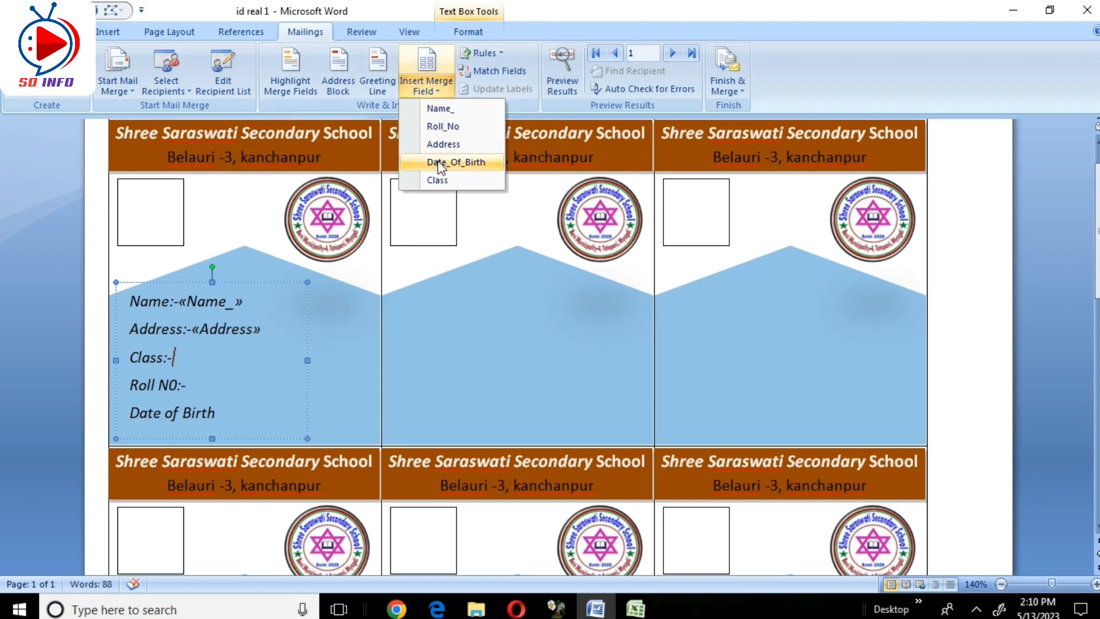
{"action": "left_click", "coordinate": [442, 182]}
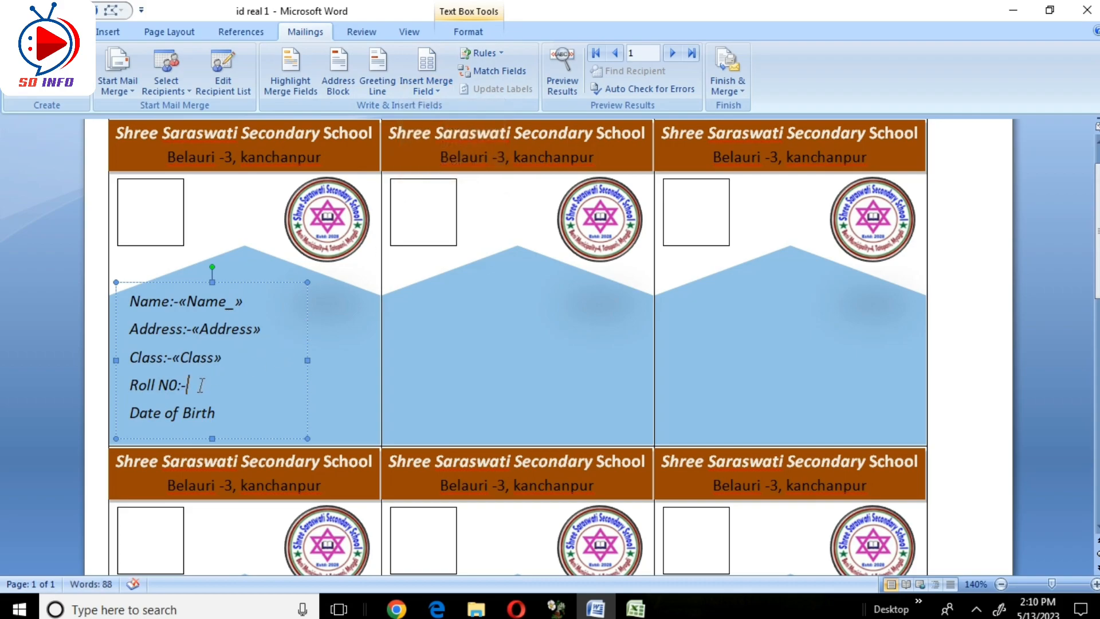
{"action": "left_click", "coordinate": [427, 85]}
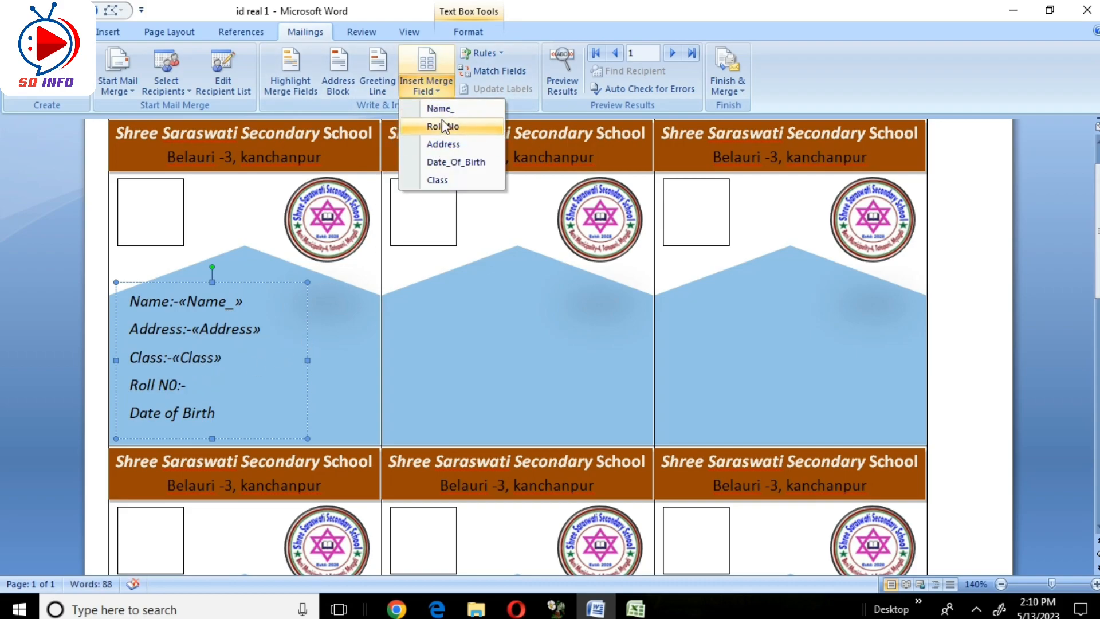
{"action": "left_click", "coordinate": [443, 126]}
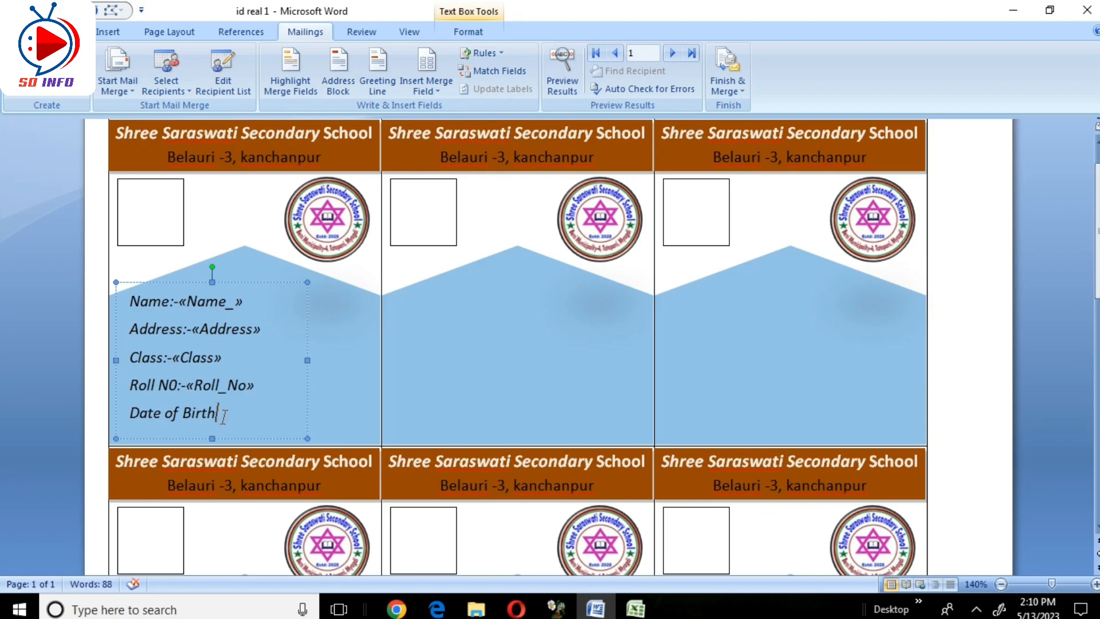
- Add ":-" after the "Date of Birth" label on the first card
{"action": "type", "text": ":-"}
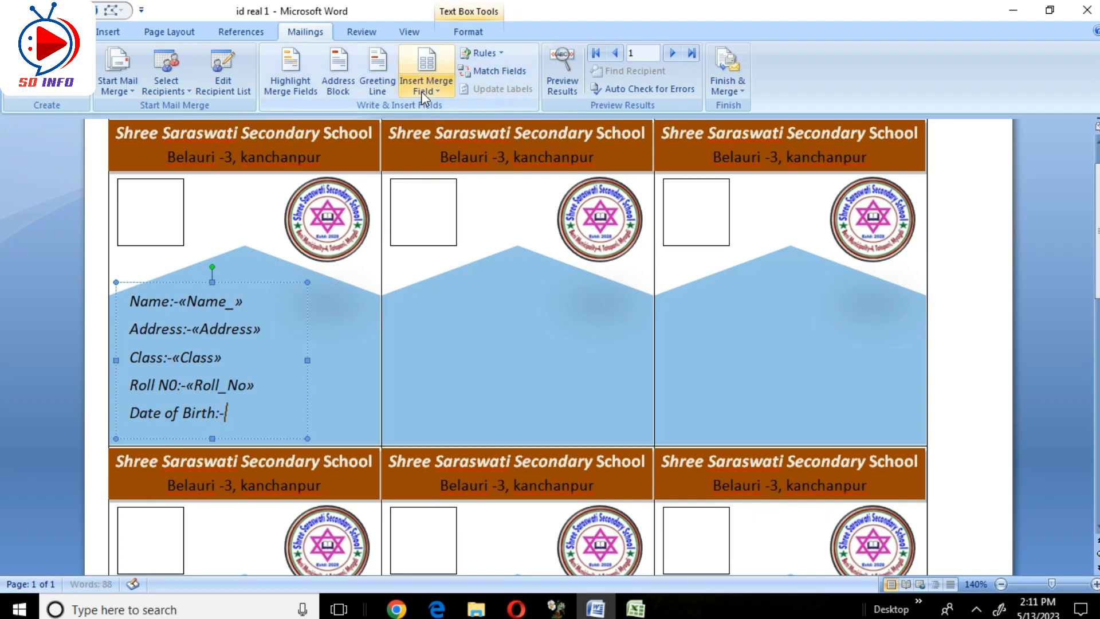
{"action": "left_click", "coordinate": [421, 91]}
{"action": "left_click", "coordinate": [324, 225]}
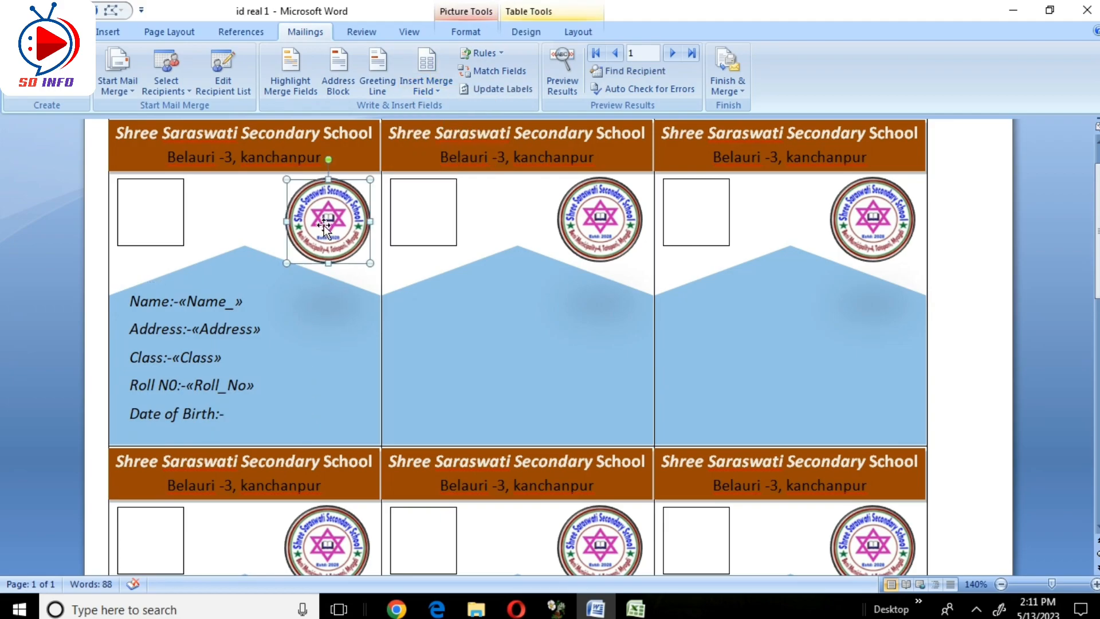
- Update the labels to copy the first card's detail lines and merge fields to every card on the sheet
{"action": "left_click", "coordinate": [504, 90]}
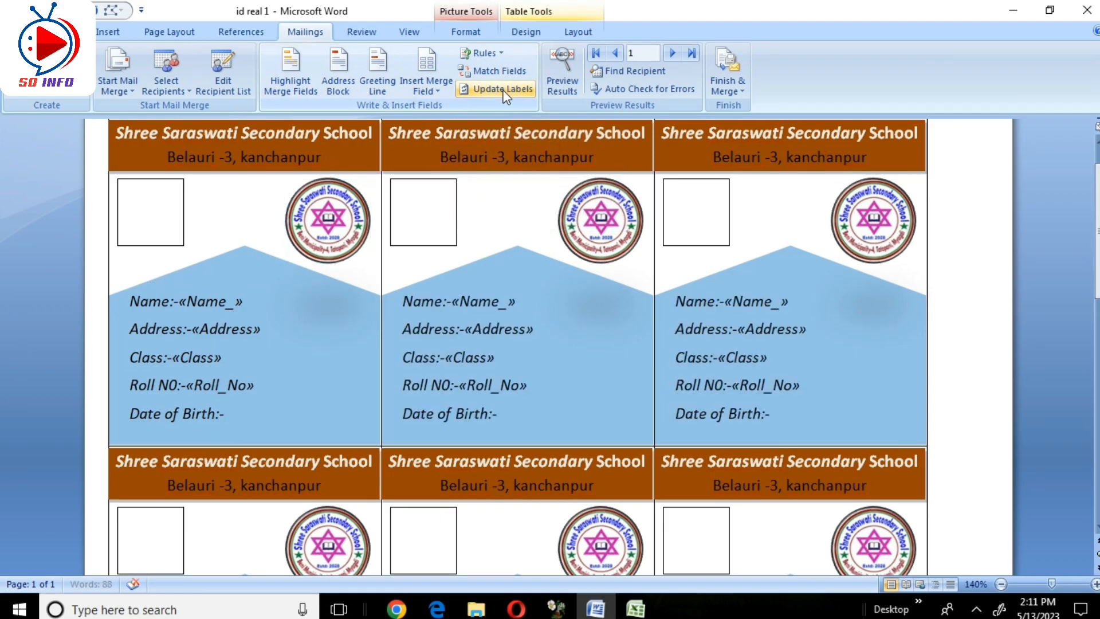
{"action": "scroll", "coordinate": [513, 326], "scroll_direction": "down", "scroll_amount": 2}
{"action": "scroll", "coordinate": [513, 327], "scroll_direction": "down", "scroll_amount": 6}
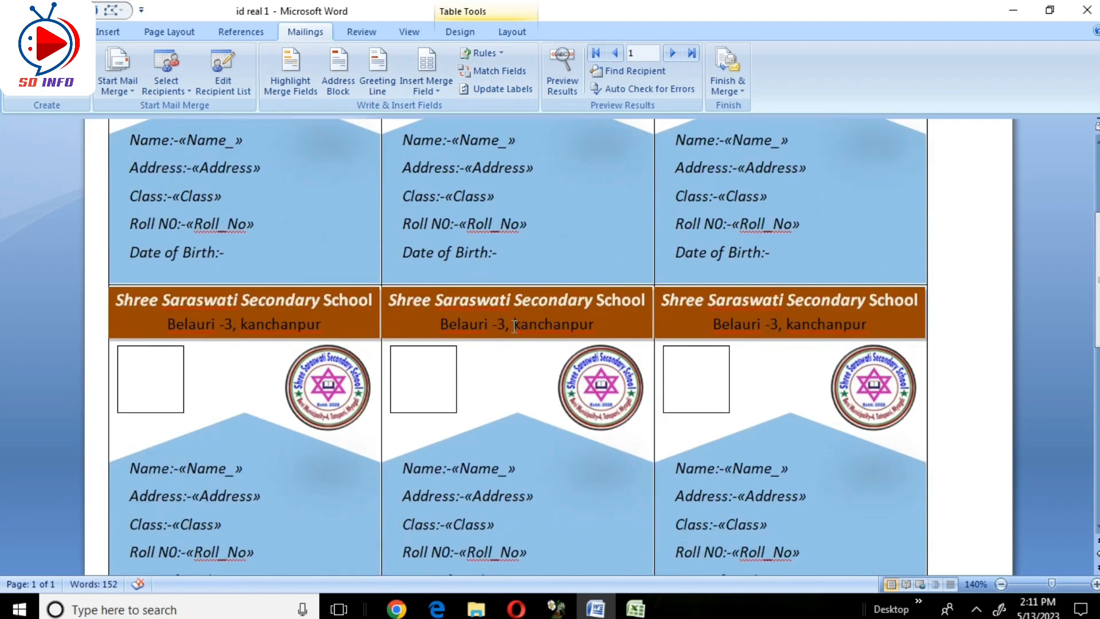
{"action": "scroll", "coordinate": [447, 412], "scroll_direction": "down", "scroll_amount": 3}
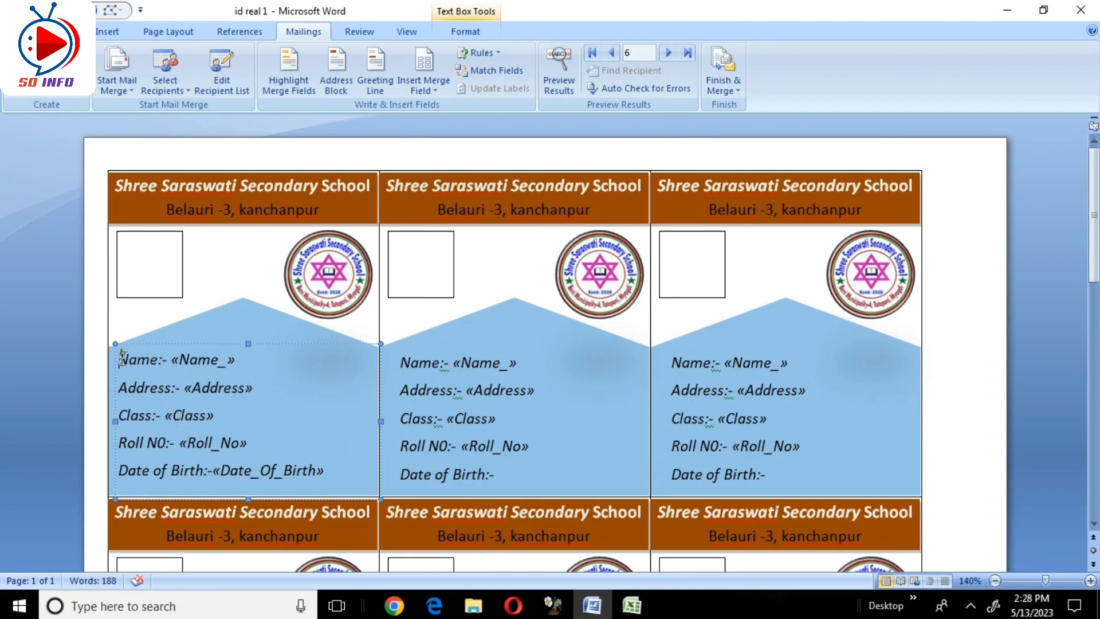
- Move the first card's detail lines with their merge fields out of the text box directly into the card's cell, removing the text box
{"action": "left_click_drag", "start_coordinate": [119, 359], "coordinate": [354, 488]}
{"action": "key", "text": "Delete"}
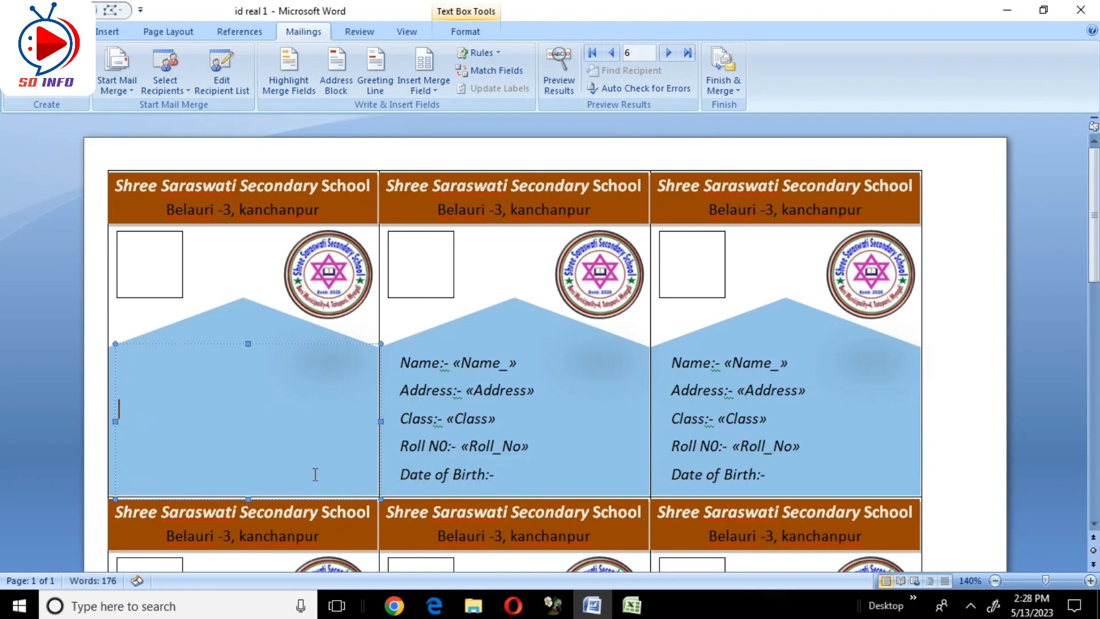
{"action": "left_click", "coordinate": [196, 345]}
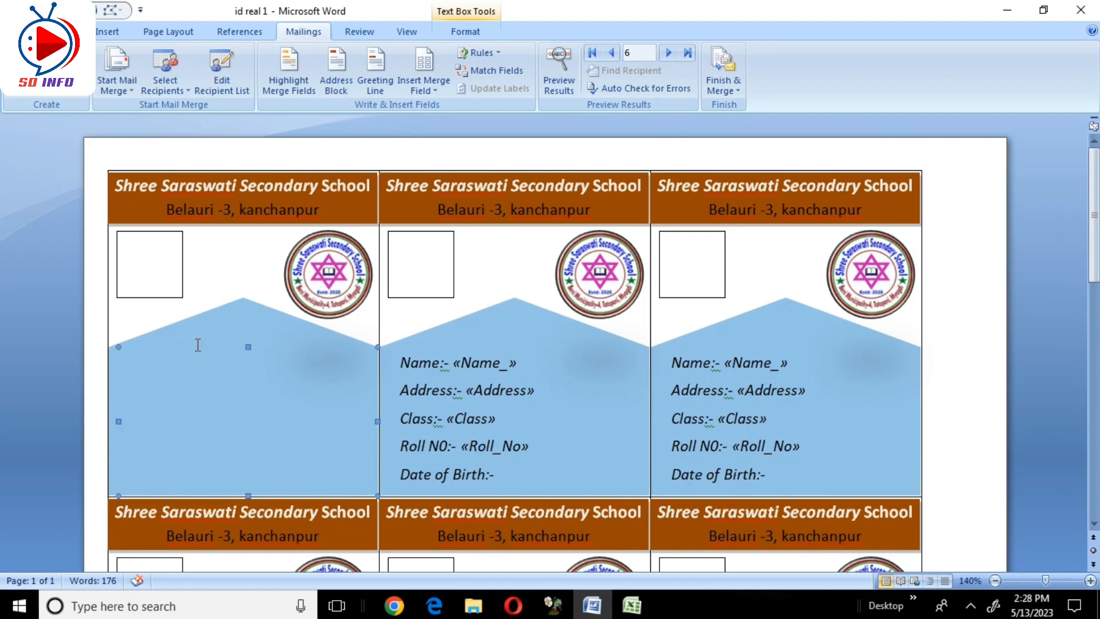
{"action": "left_click", "coordinate": [153, 332]}
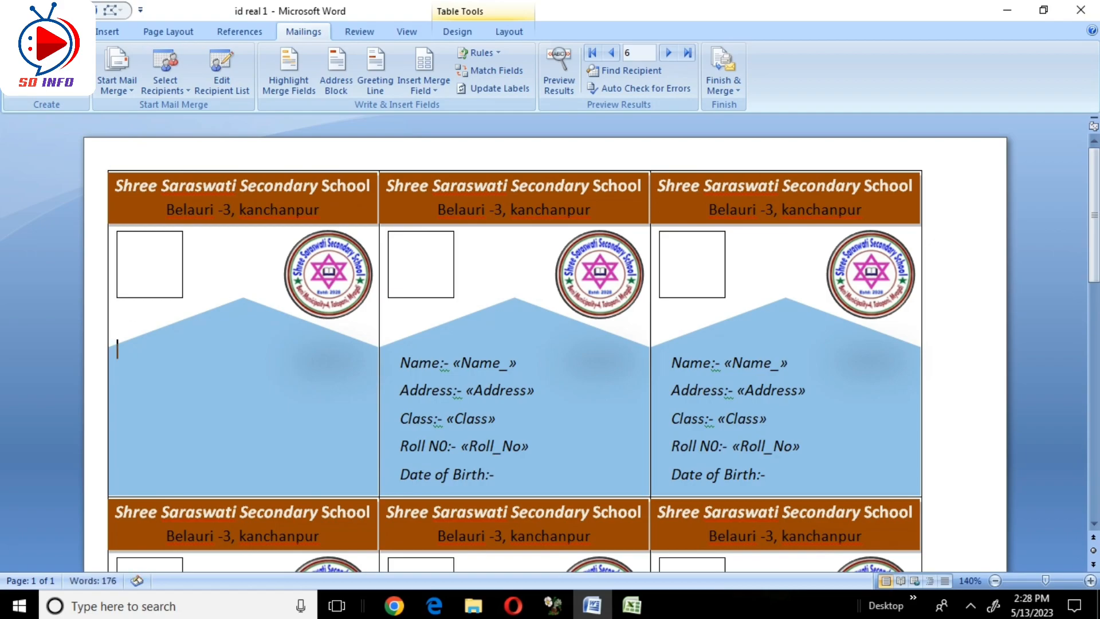
{"action": "key", "text": "ctrl+v"}
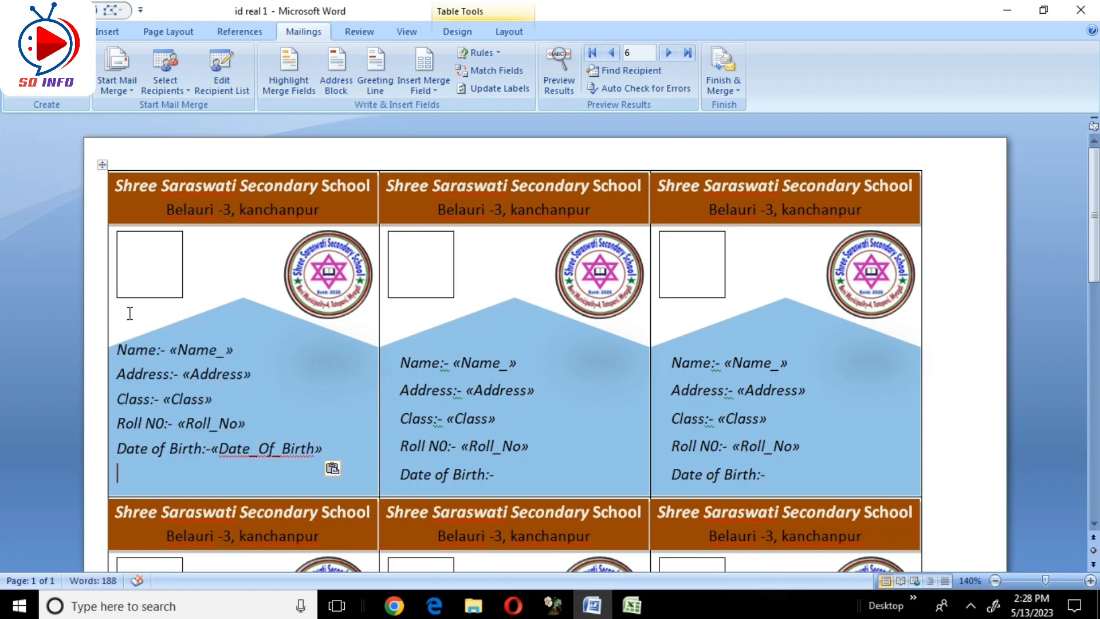
{"action": "key", "text": "Return"}
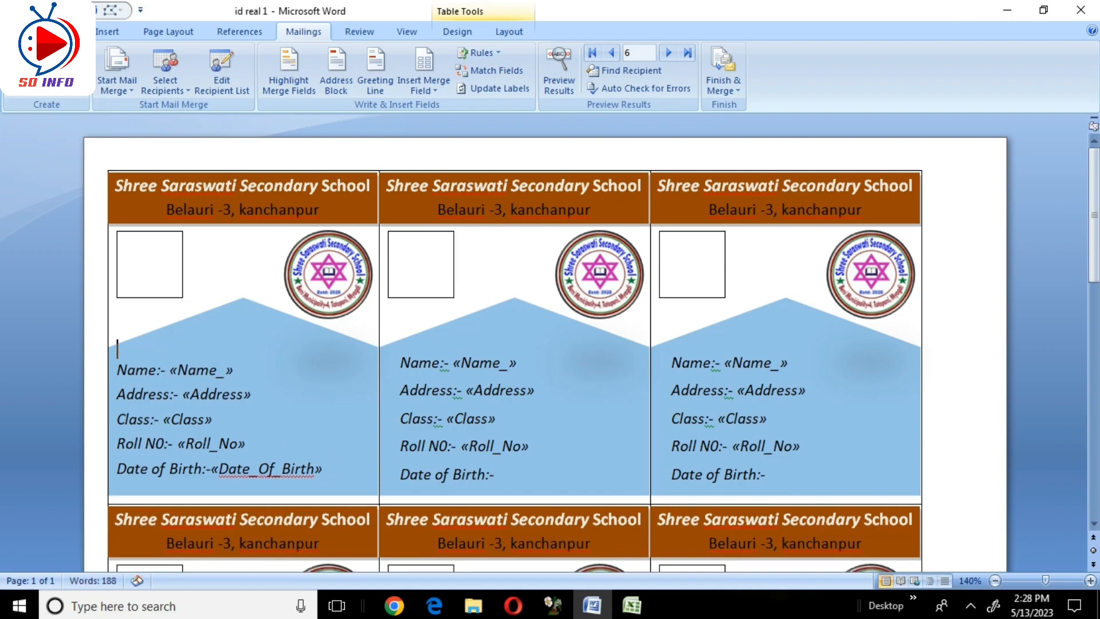
{"action": "key", "text": "BackSpace"}
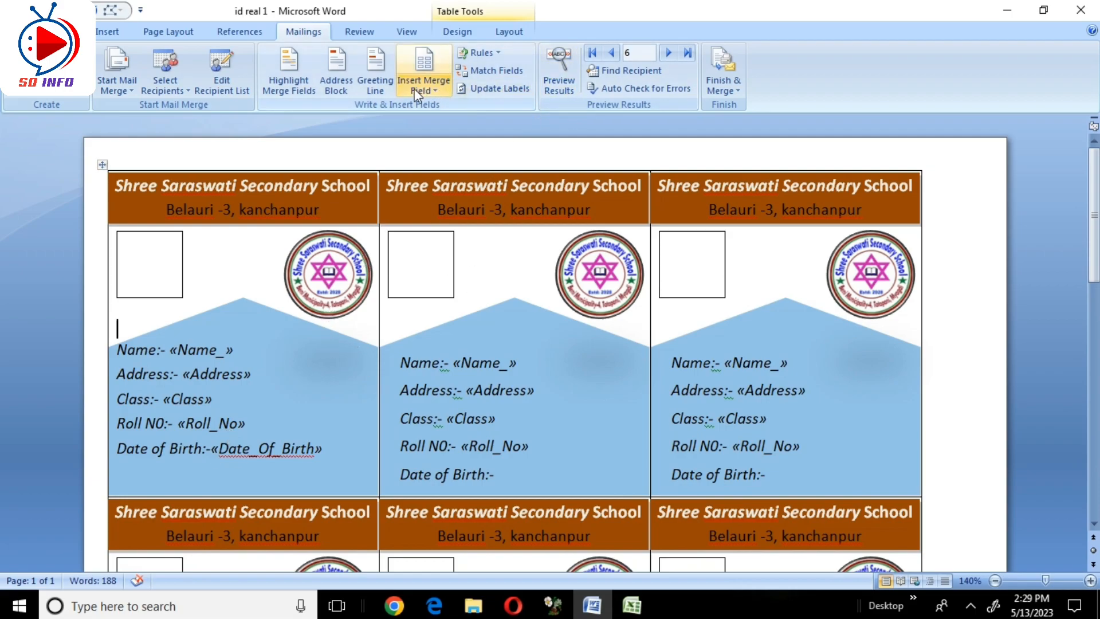
- Update all labels from the first card and preview the merged student details across the sheet
{"action": "left_click", "coordinate": [504, 92]}
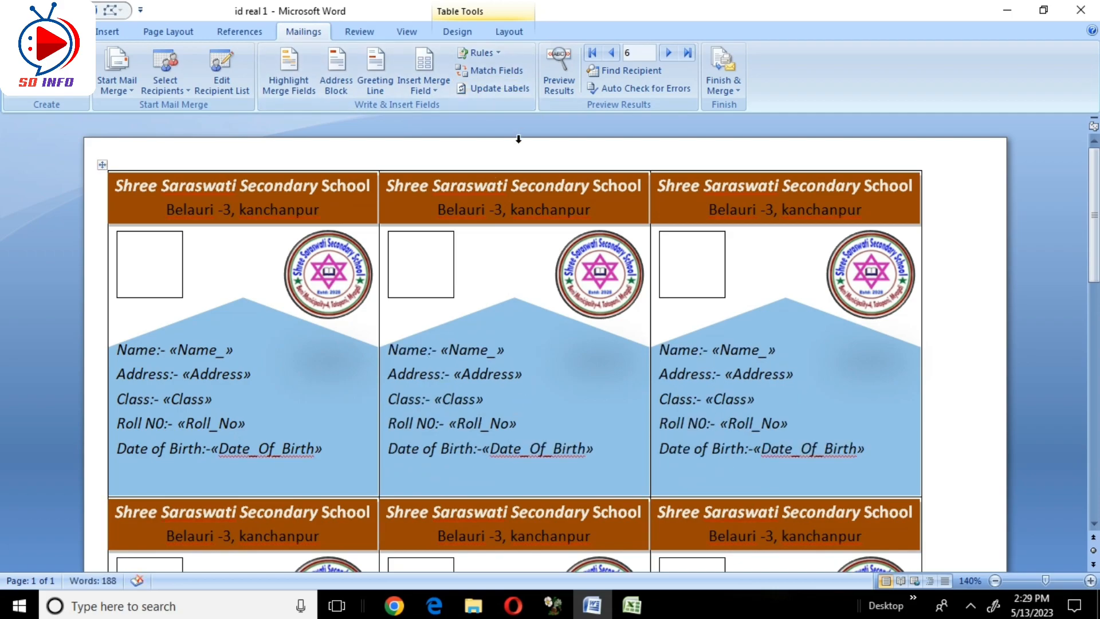
{"action": "left_click", "coordinate": [566, 85]}
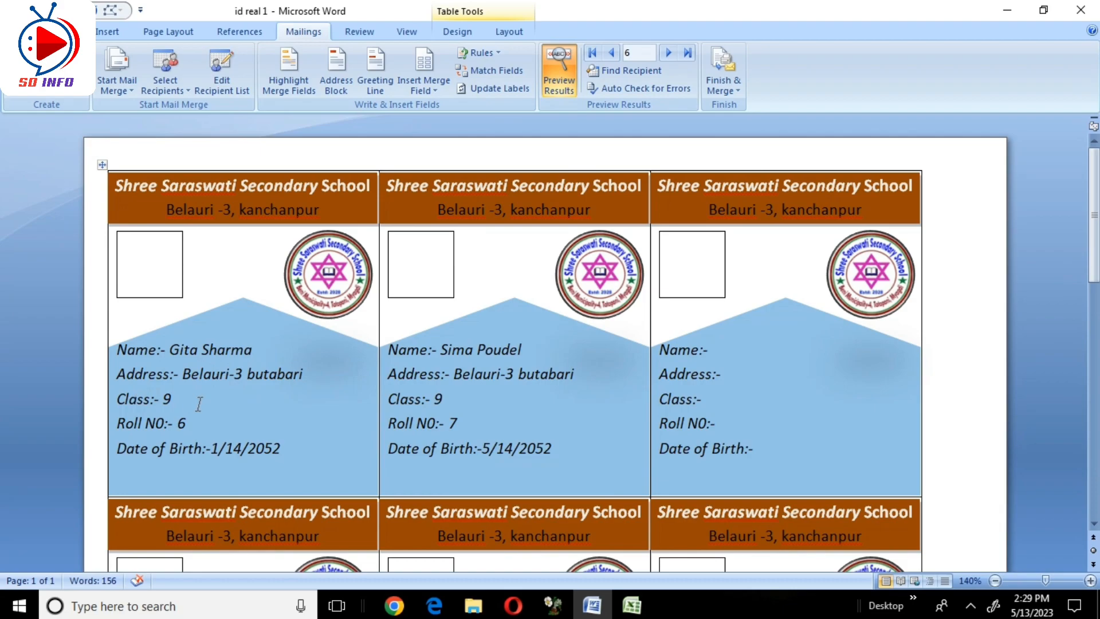
{"action": "scroll", "coordinate": [614, 422], "scroll_direction": "down", "scroll_amount": 3}
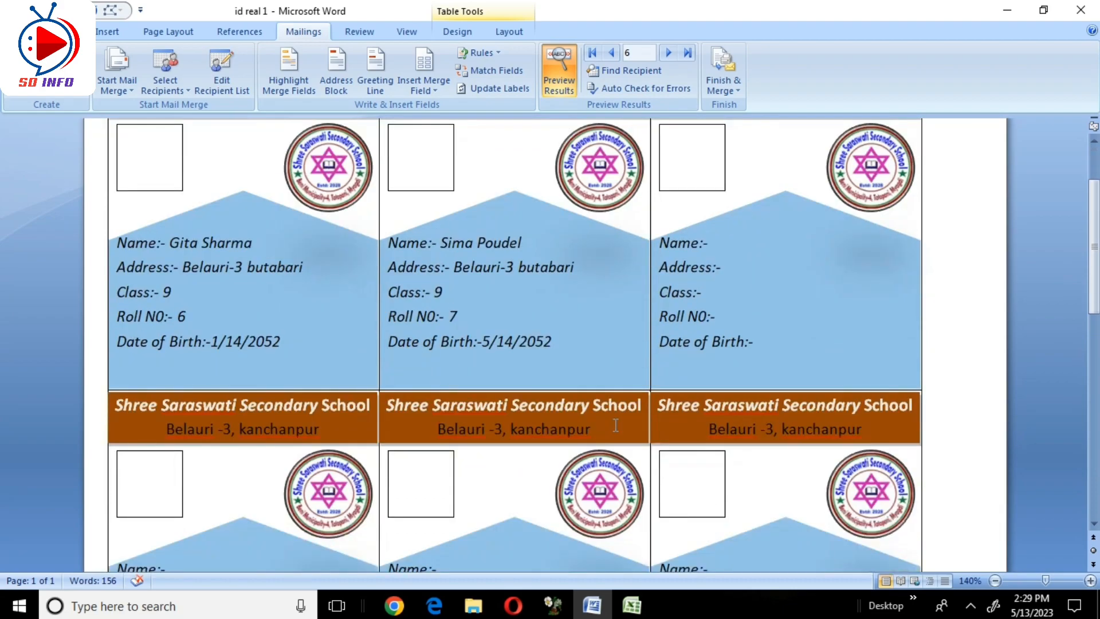
{"action": "scroll", "coordinate": [616, 424], "scroll_direction": "down", "scroll_amount": 1}
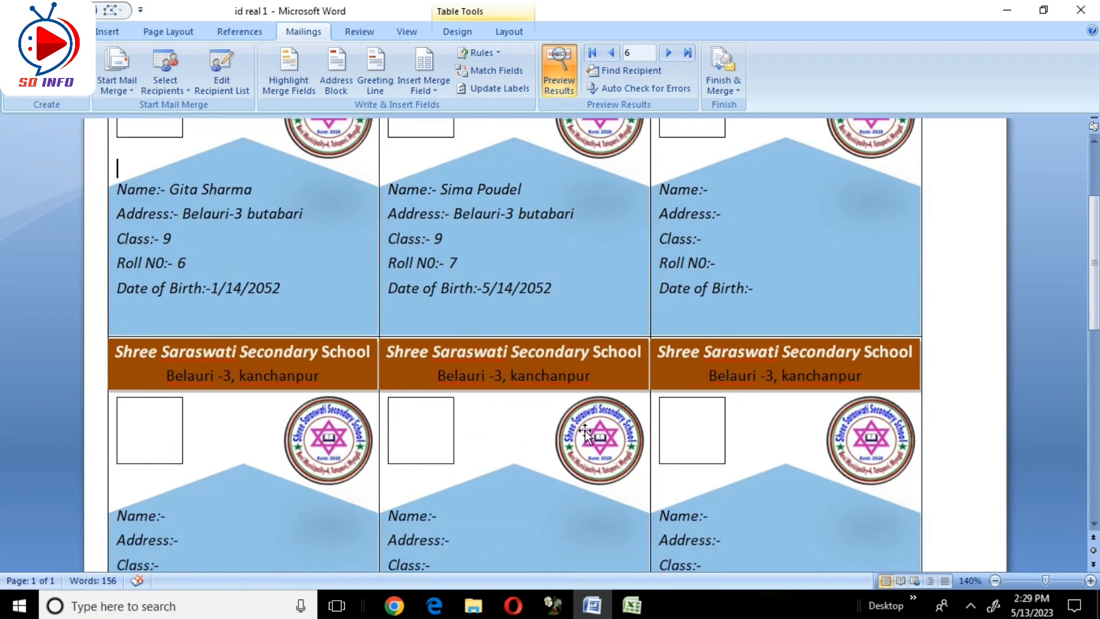
{"action": "left_click", "coordinate": [476, 89]}
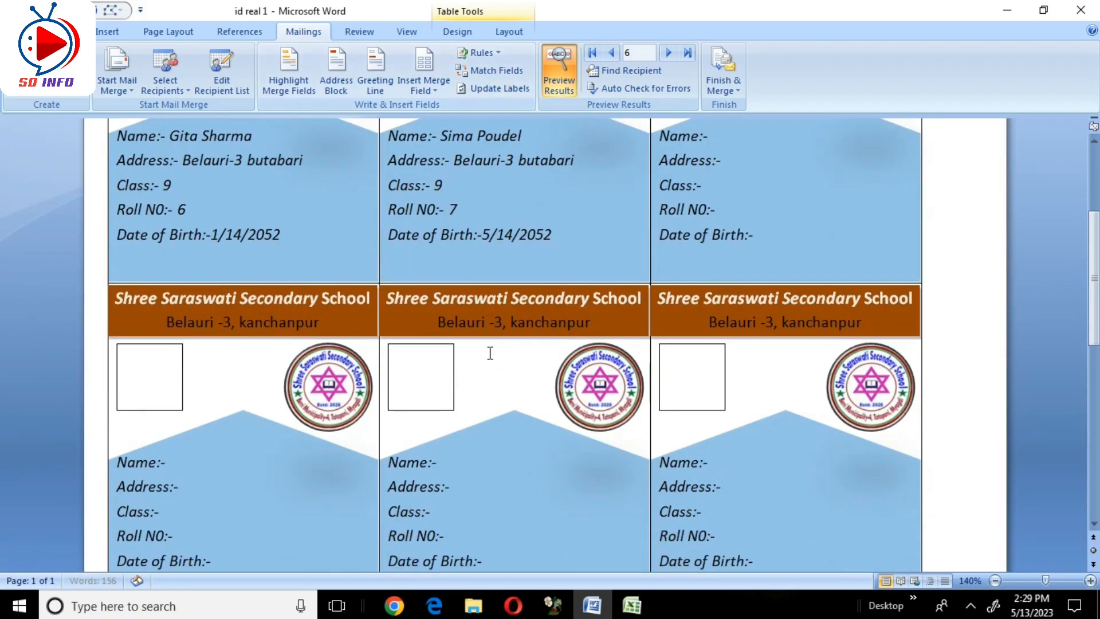
- Insert a field with the code INCLUDEPICTURE " in the first card's photo box and update all labels
{"action": "key", "text": "ctrl+F9"}
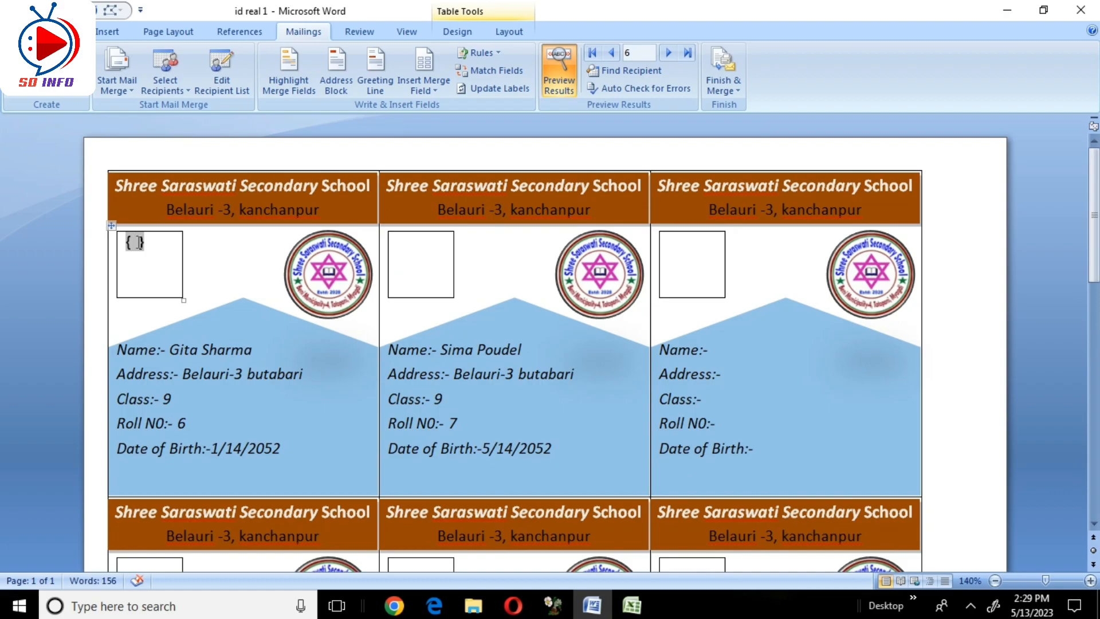
{"action": "left_click", "coordinate": [971, 605]}
{"action": "right_click", "coordinate": [971, 571]}
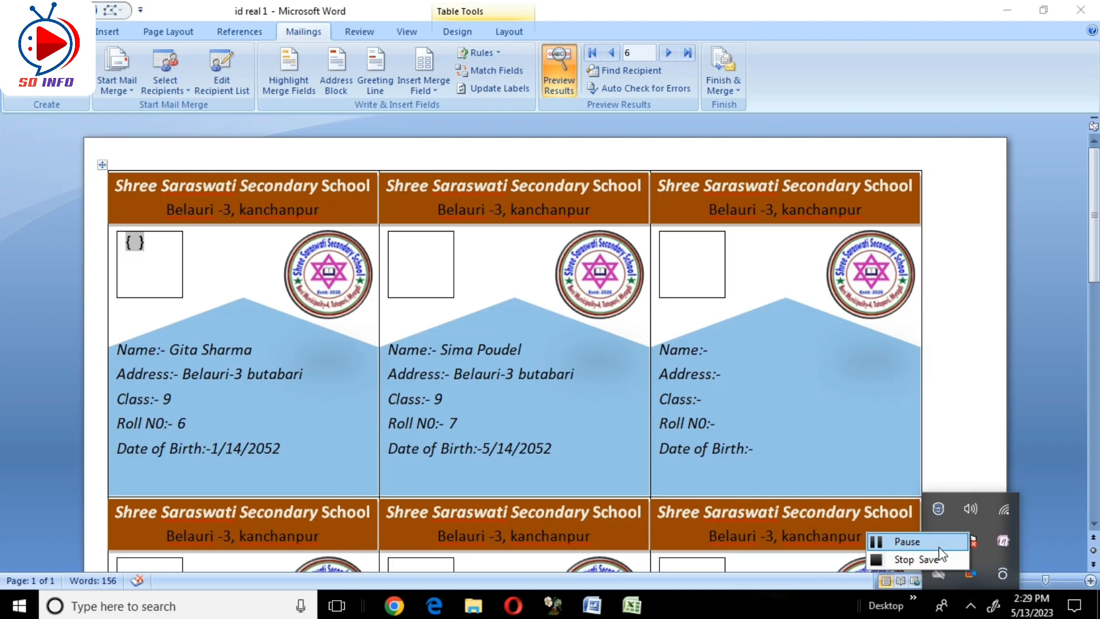
{"action": "left_click", "coordinate": [917, 538]}
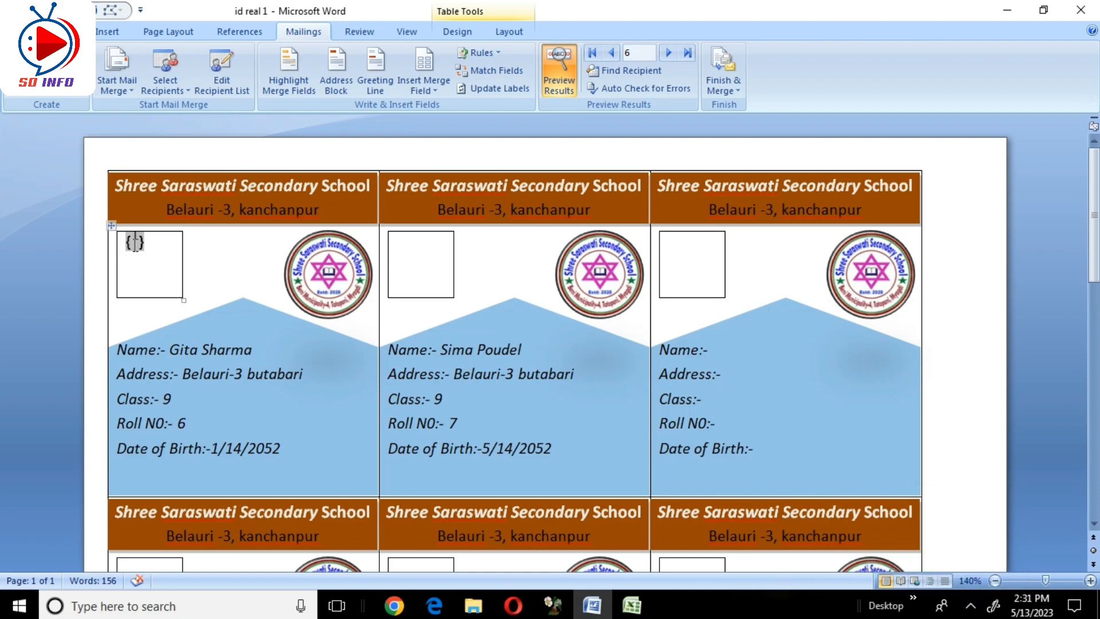
{"action": "type", "text": "INCL"}
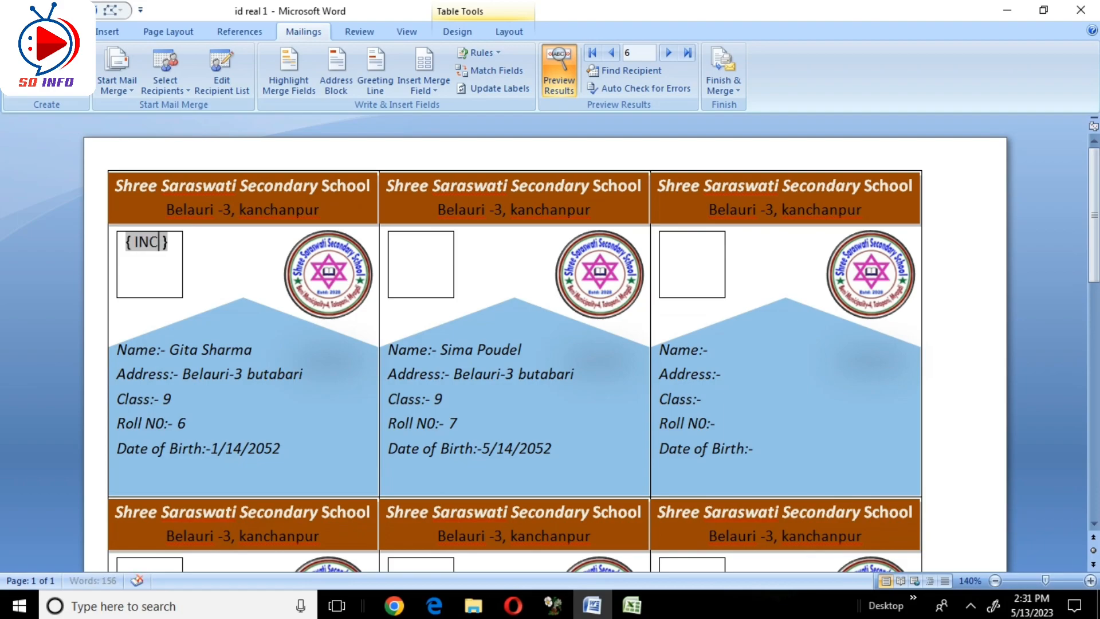
{"action": "type", "text": "UDEPI"}
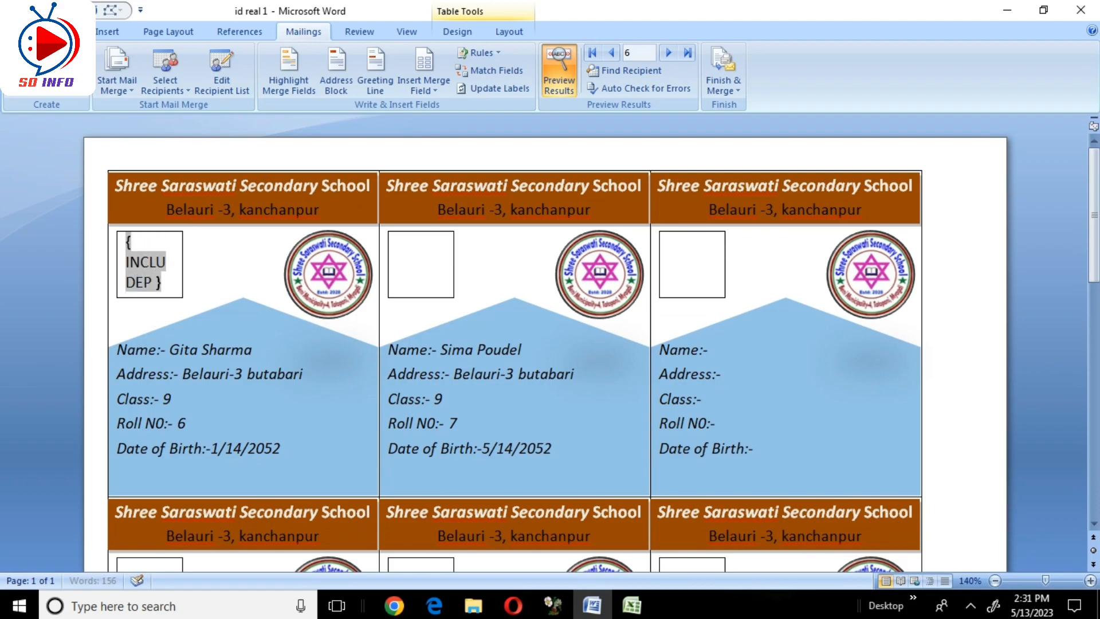
{"action": "type", "text": "CTURE\""}
{"action": "left_click", "coordinate": [490, 88]}
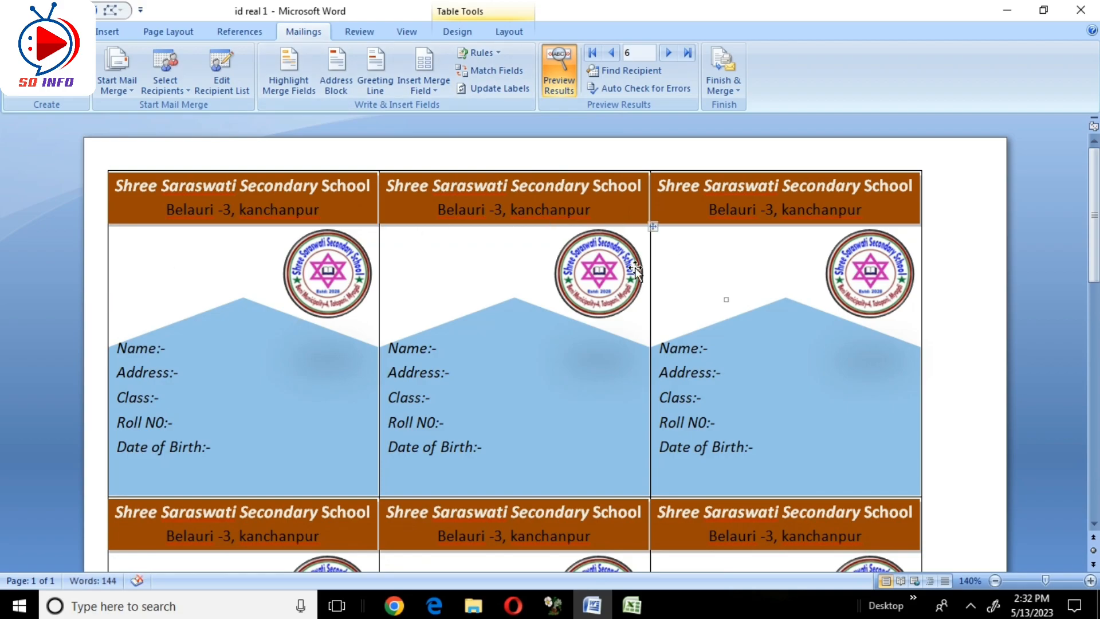
- Insert the Photo merge field in the first card's photo area
{"action": "left_click", "coordinate": [148, 248]}
{"action": "left_click", "coordinate": [439, 95]}
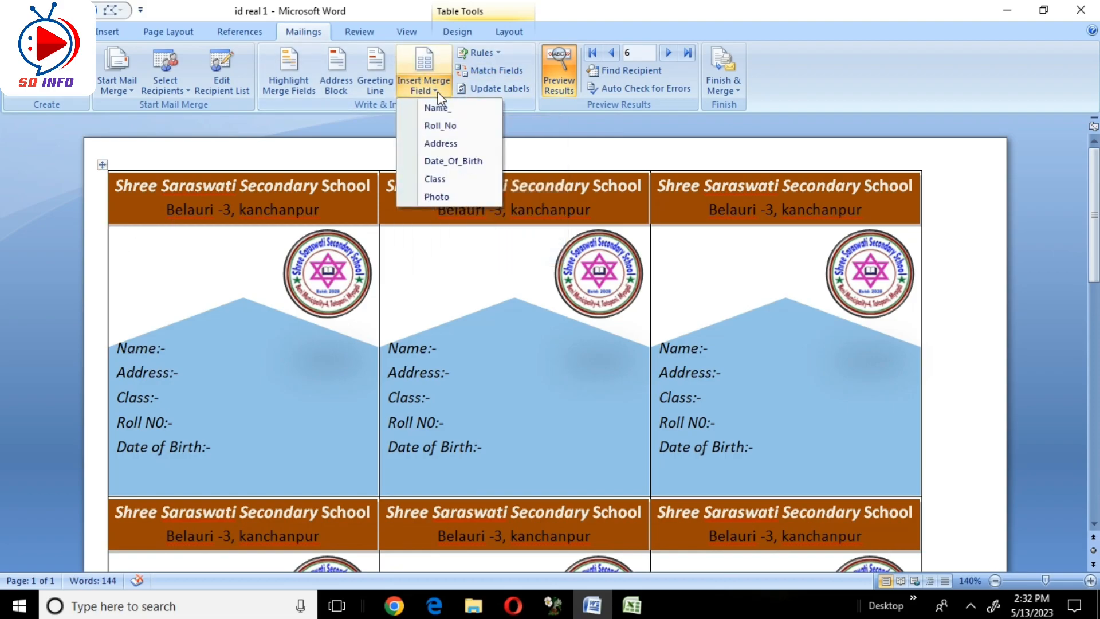
{"action": "left_click", "coordinate": [439, 196]}
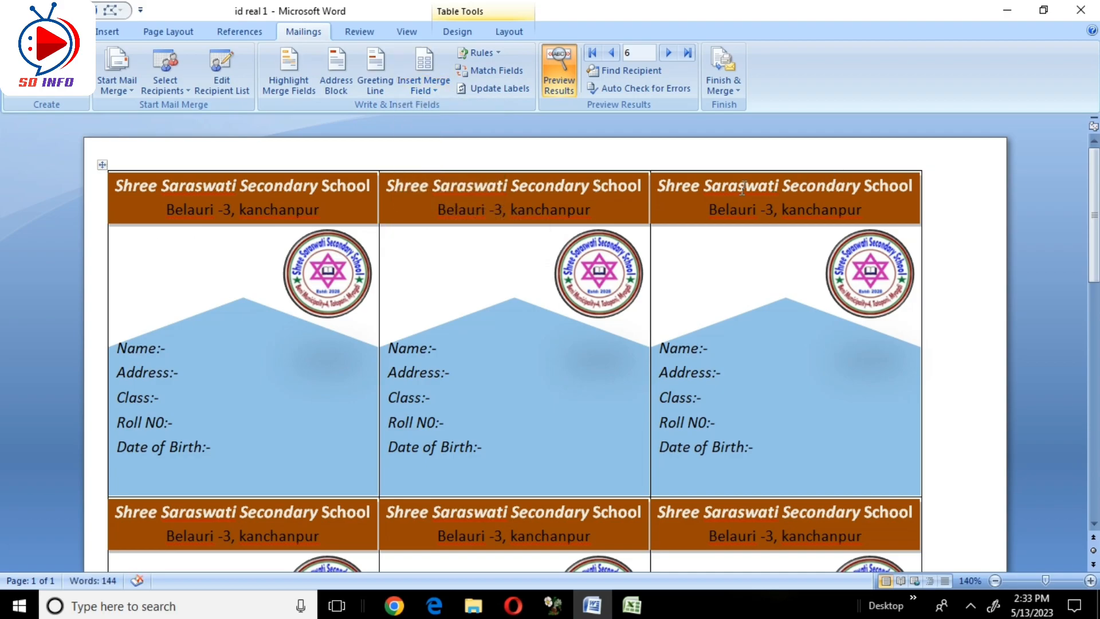
- Switch to the student list workbook in Excel and select the first student's Photo cell
{"action": "mouse_move", "coordinate": [637, 613]}
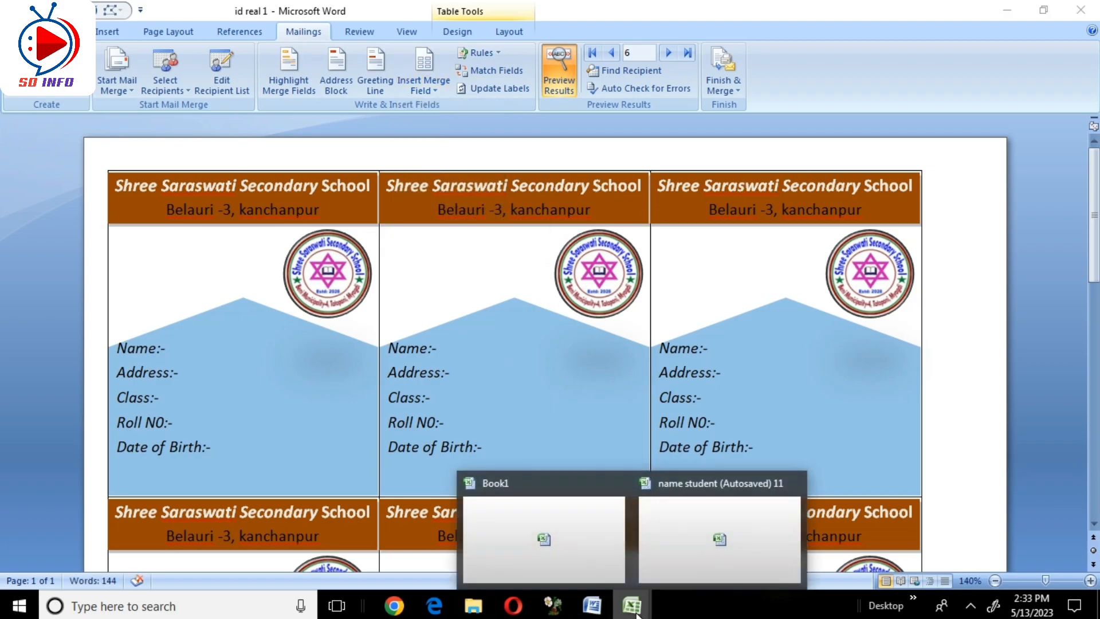
{"action": "left_click", "coordinate": [728, 528]}
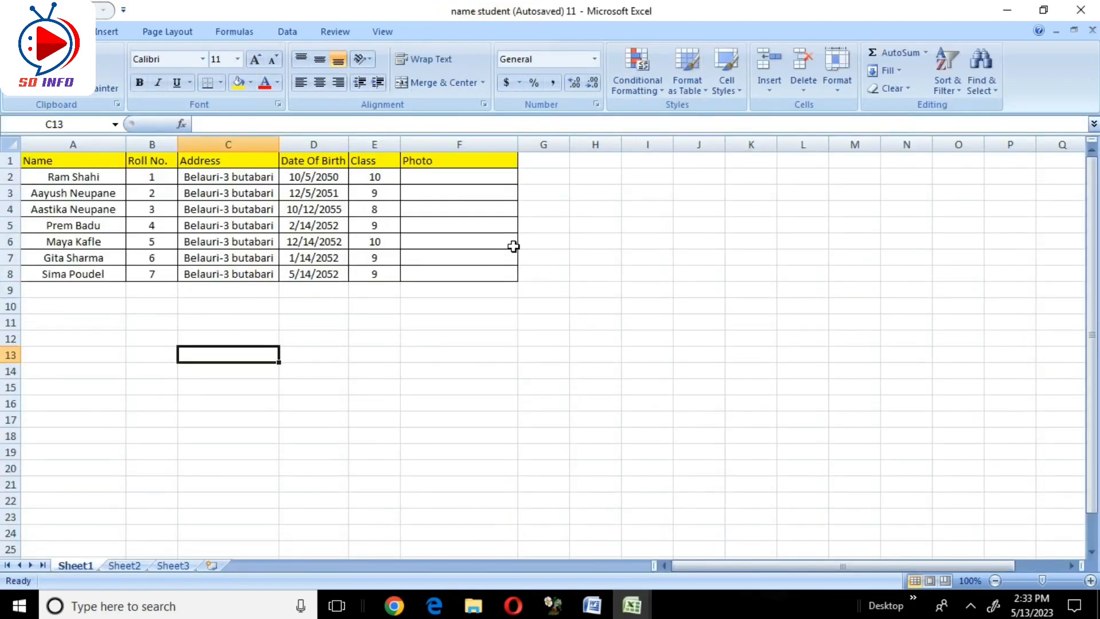
{"action": "left_click", "coordinate": [429, 181]}
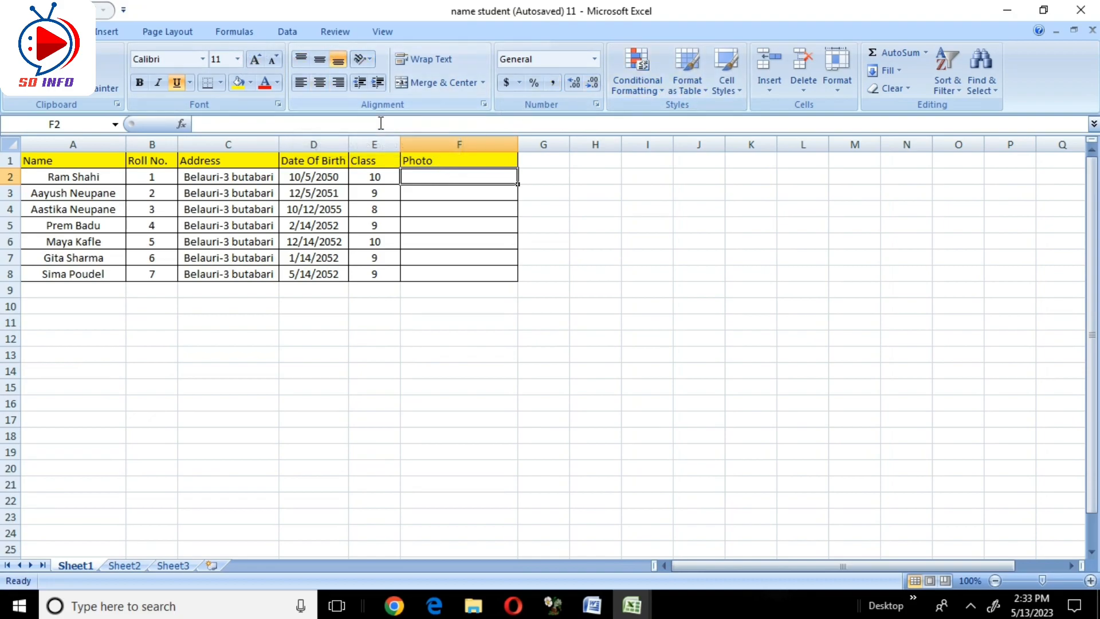
{"action": "left_click", "coordinate": [164, 33]}
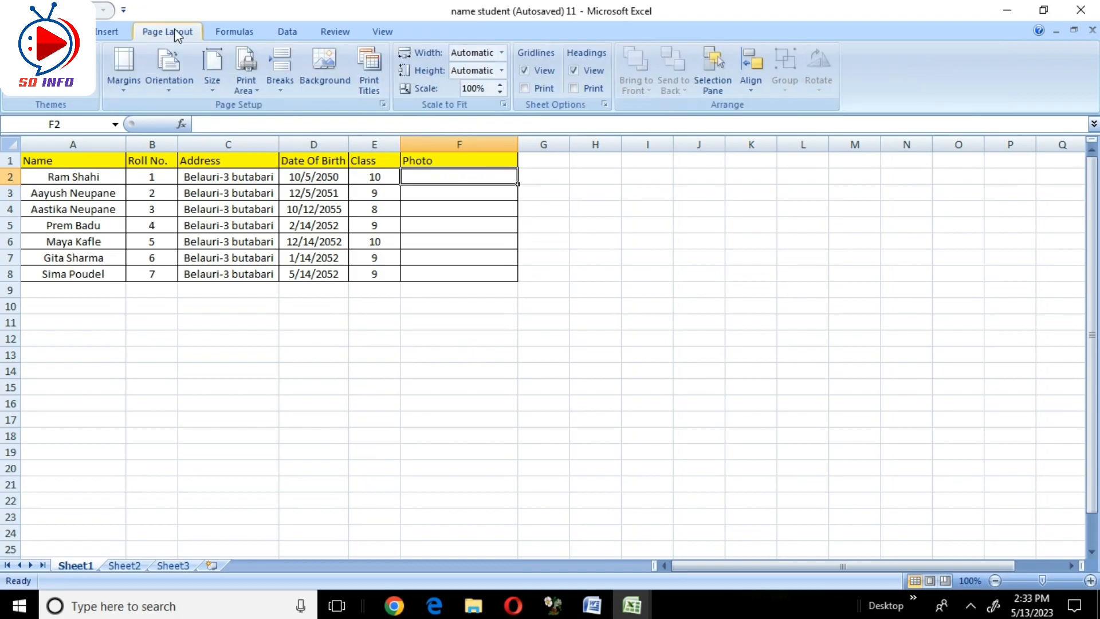
{"action": "left_click", "coordinate": [246, 33]}
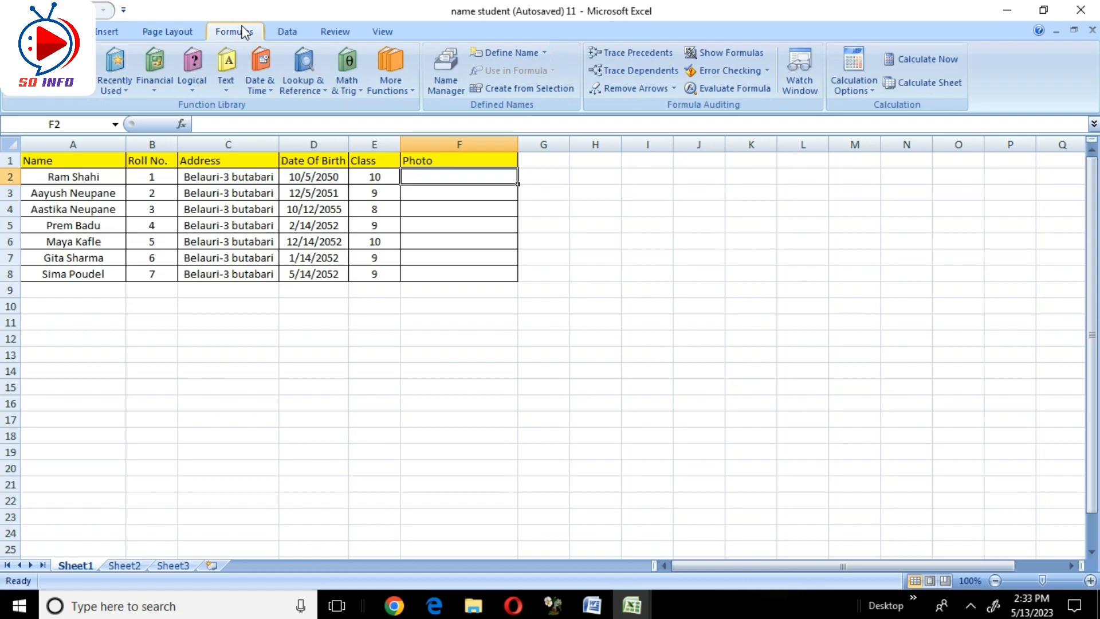
{"action": "left_click", "coordinate": [72, 31]}
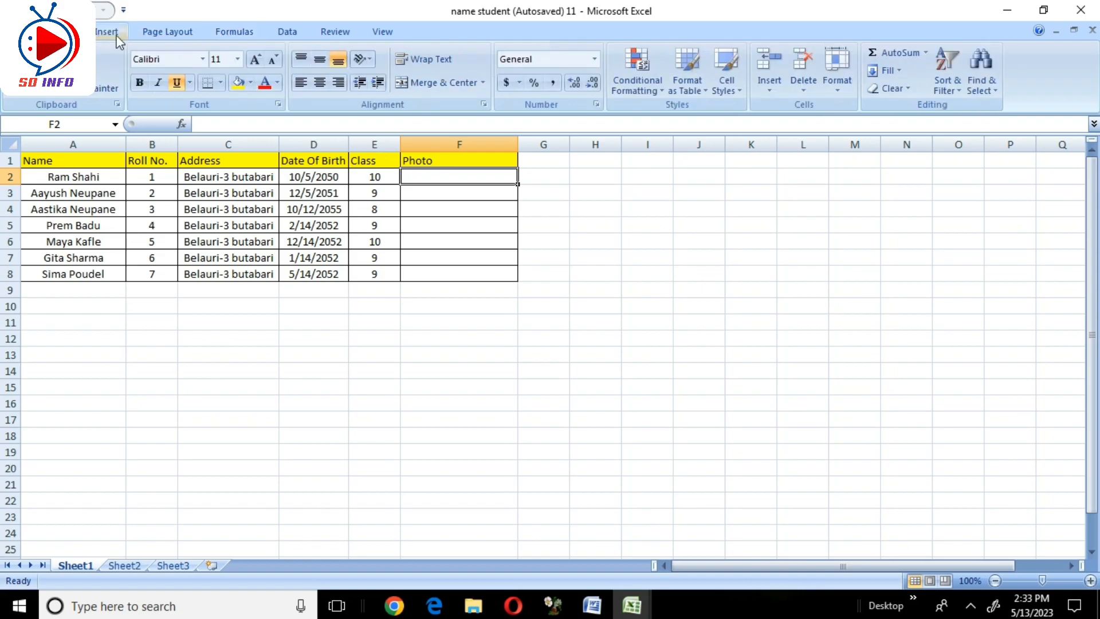
{"action": "left_click", "coordinate": [340, 32]}
{"action": "left_click", "coordinate": [382, 32]}
{"action": "left_click", "coordinate": [335, 32]}
{"action": "left_click", "coordinate": [289, 32]}
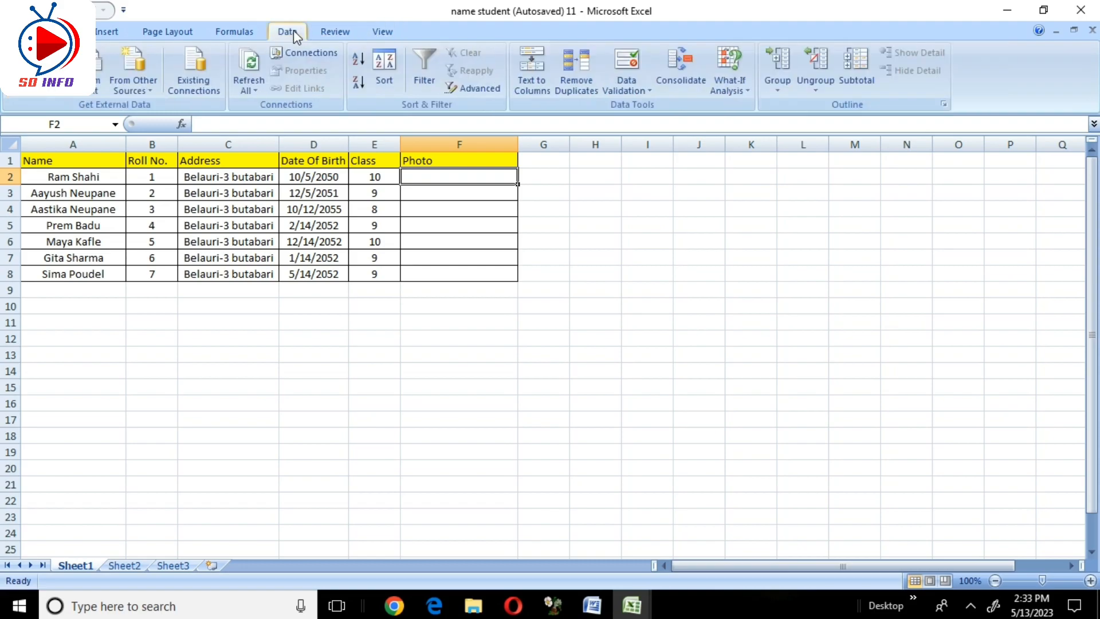
{"action": "left_click", "coordinate": [334, 33]}
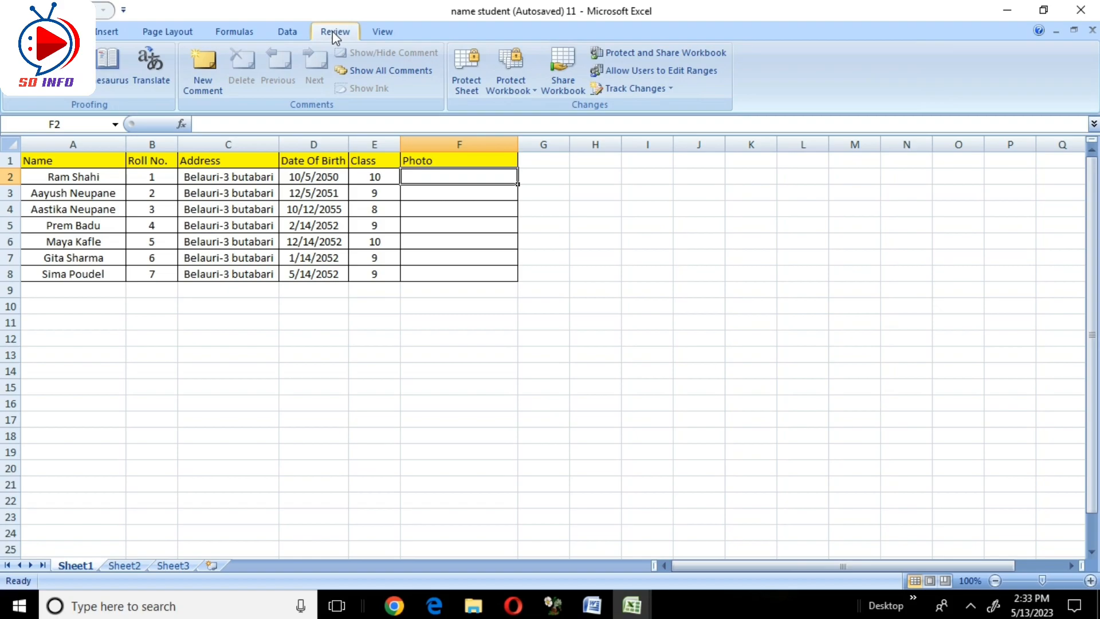
{"action": "left_click", "coordinate": [159, 33]}
- Insert a hyperlink to the ram picture from the photos id folder in the first student's Photo cell
{"action": "left_click", "coordinate": [101, 36]}
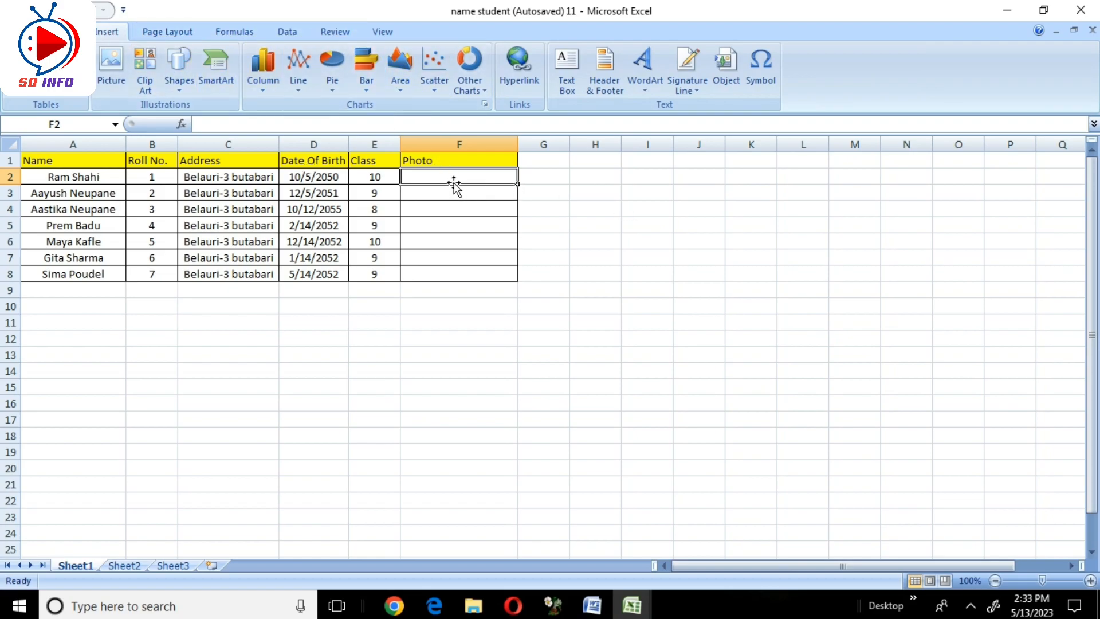
{"action": "left_click", "coordinate": [525, 81]}
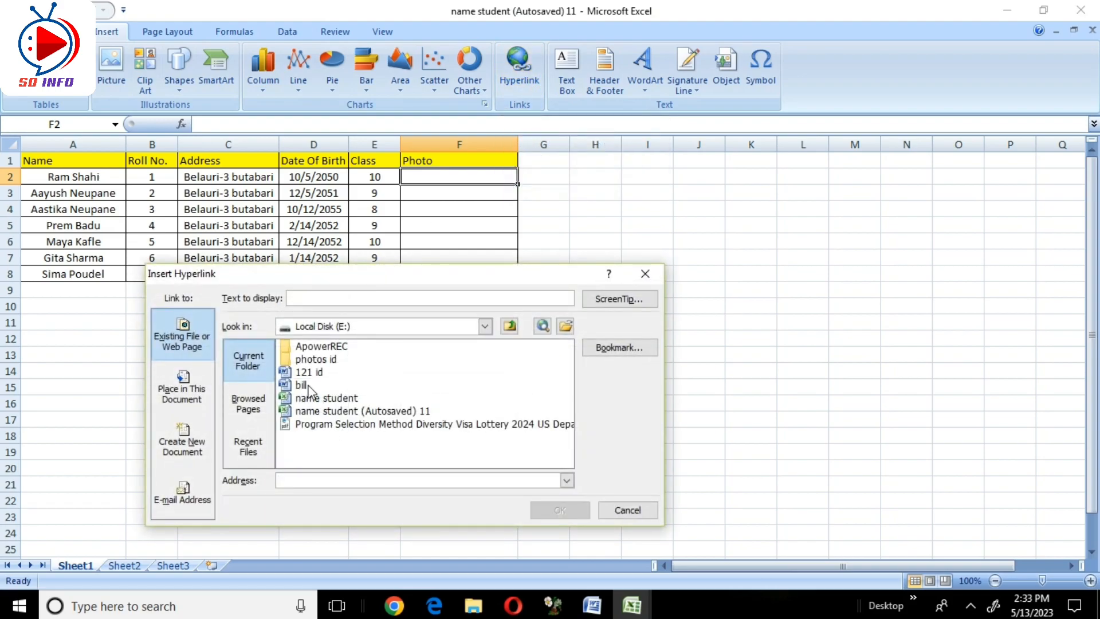
{"action": "double_click", "coordinate": [316, 359]}
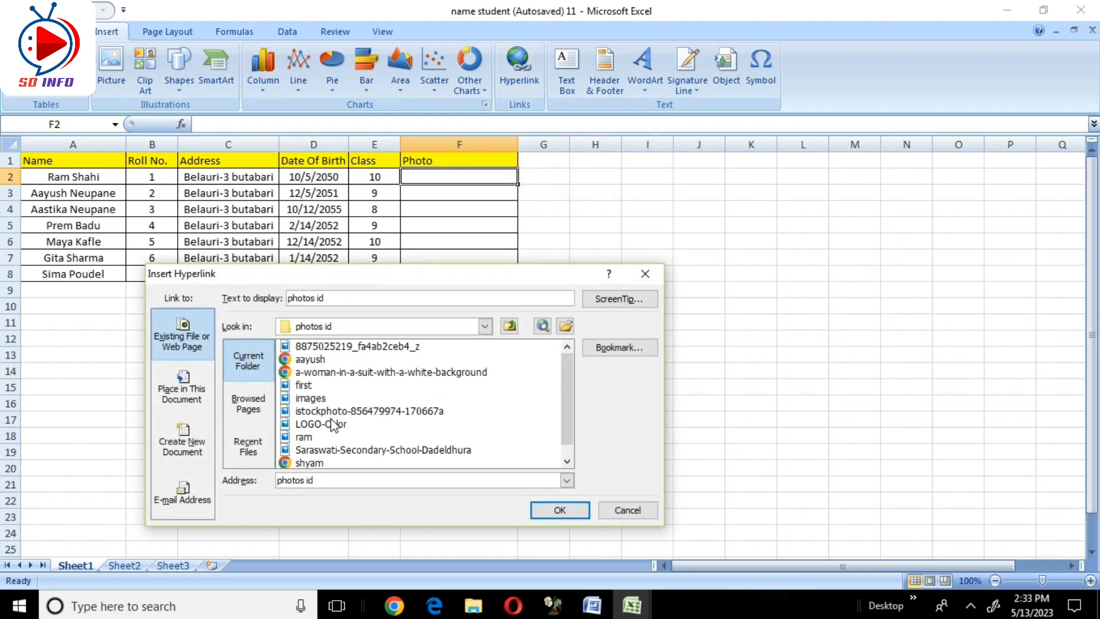
{"action": "left_click", "coordinate": [304, 438]}
{"action": "left_click", "coordinate": [562, 510]}
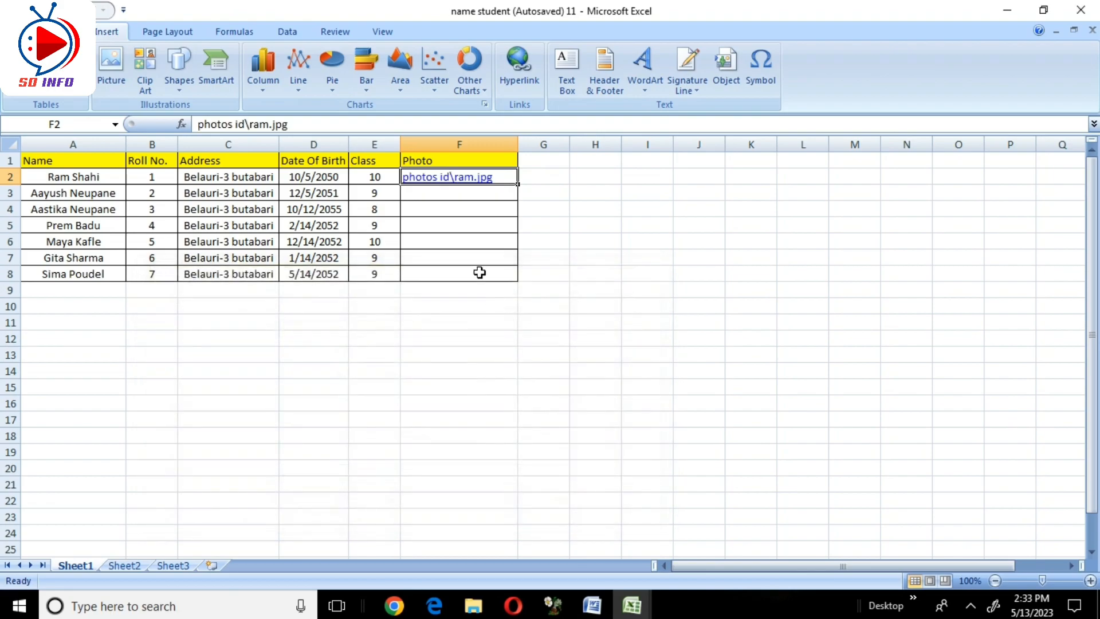
- Open the hyperlink settings for the second student's Photo cell
{"action": "left_click", "coordinate": [452, 197]}
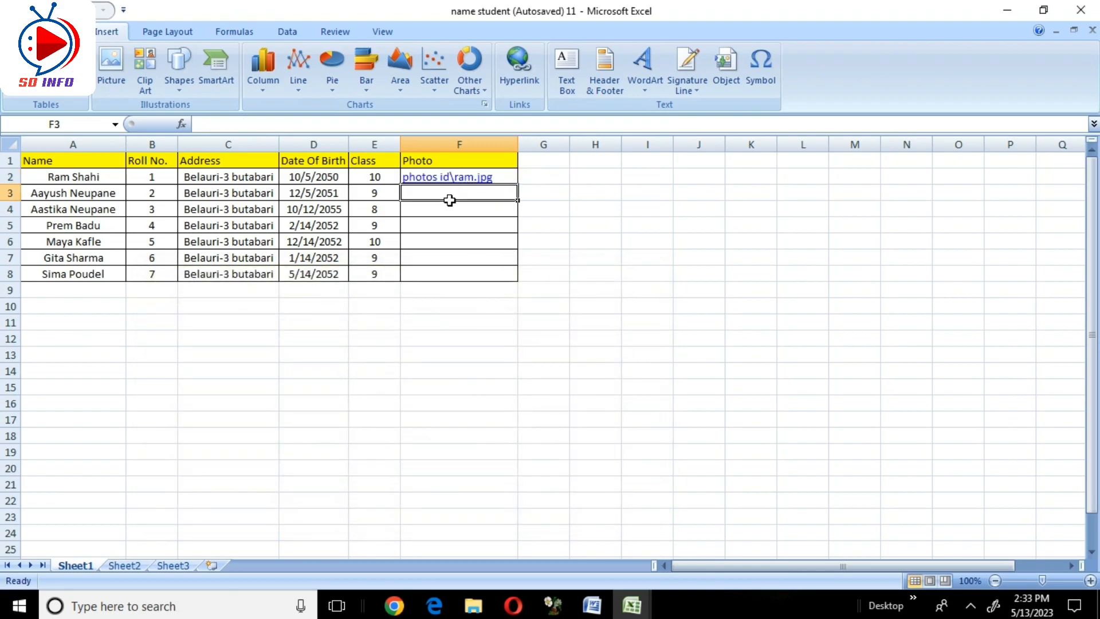
{"action": "left_click", "coordinate": [520, 70]}
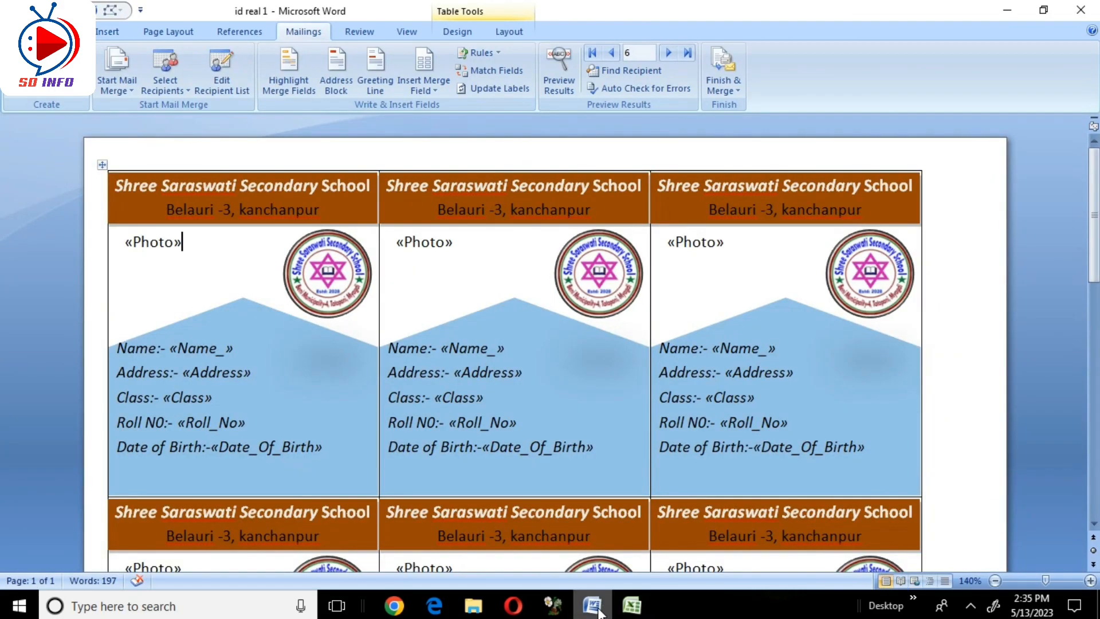
- Update all labels in the Word document so every card carries the first card's Photo field
{"action": "left_click", "coordinate": [496, 90]}
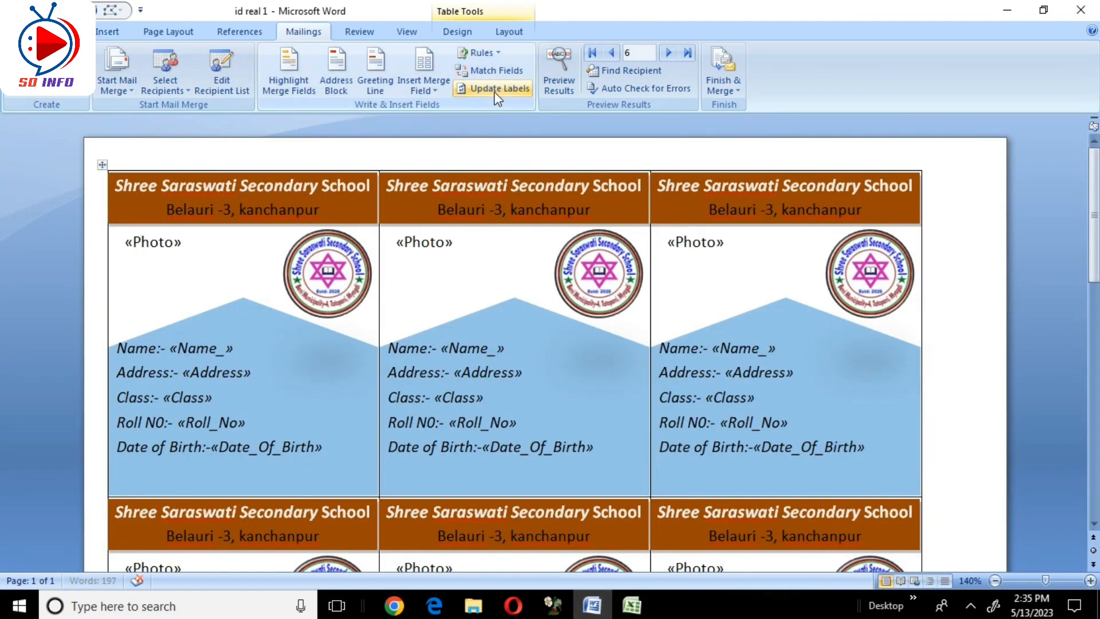
{"action": "left_click", "coordinate": [496, 91]}
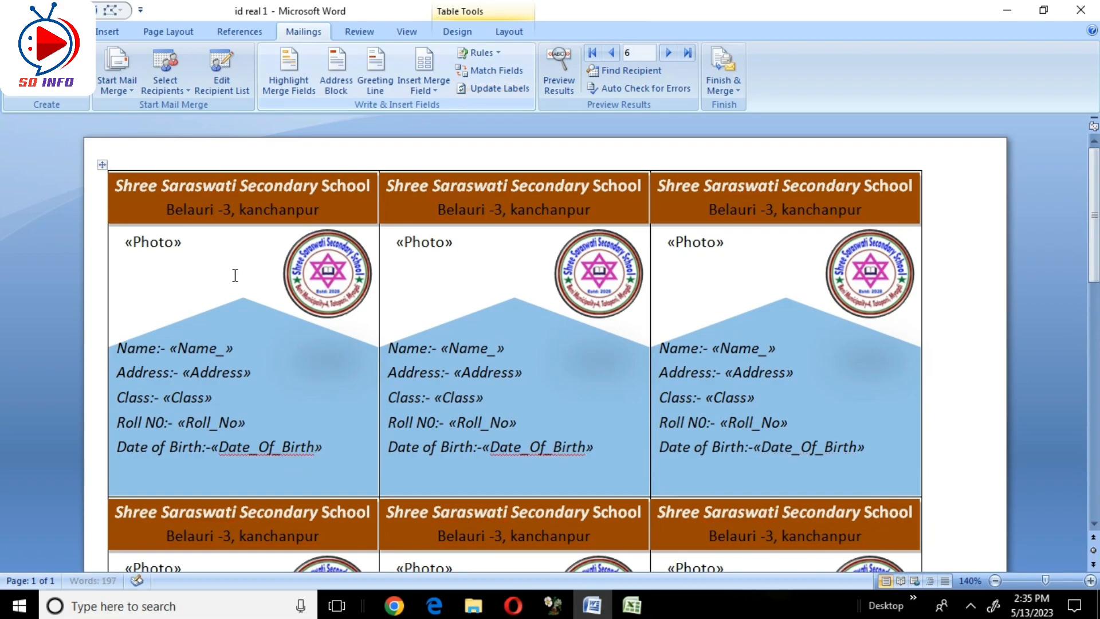
{"action": "left_click", "coordinate": [490, 88]}
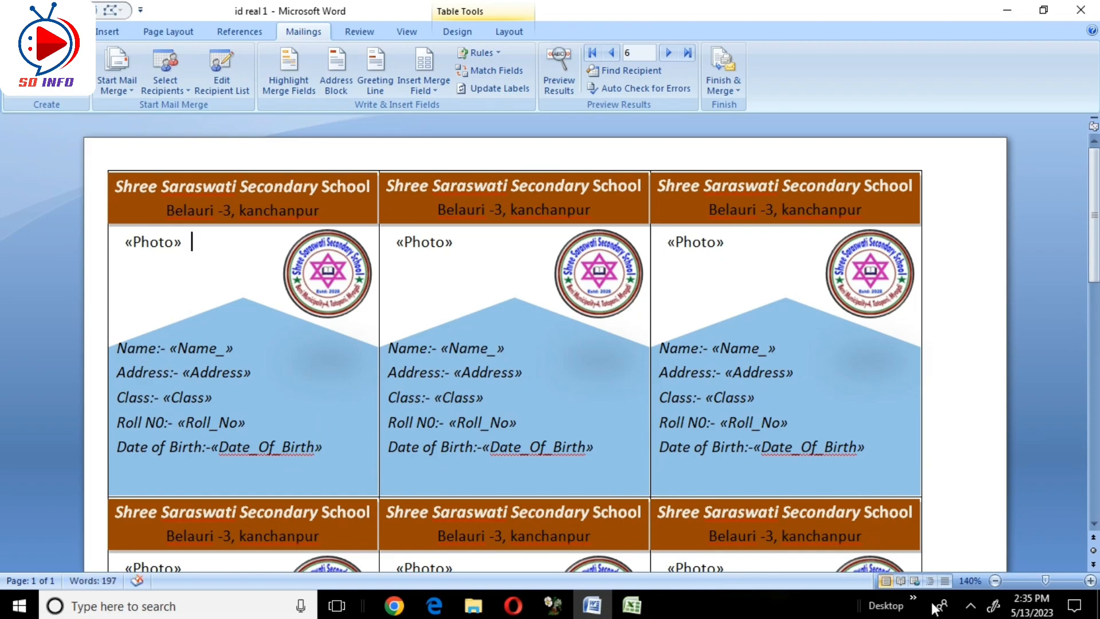
{"action": "left_click", "coordinate": [961, 607]}
{"action": "left_click", "coordinate": [968, 612]}
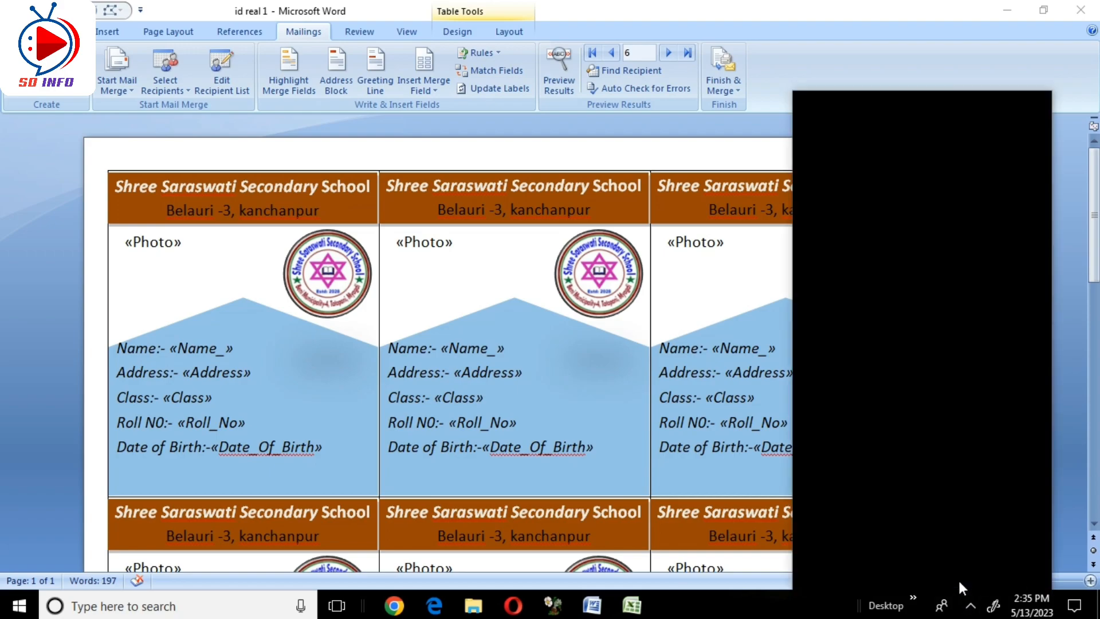
{"action": "left_click", "coordinate": [973, 610]}
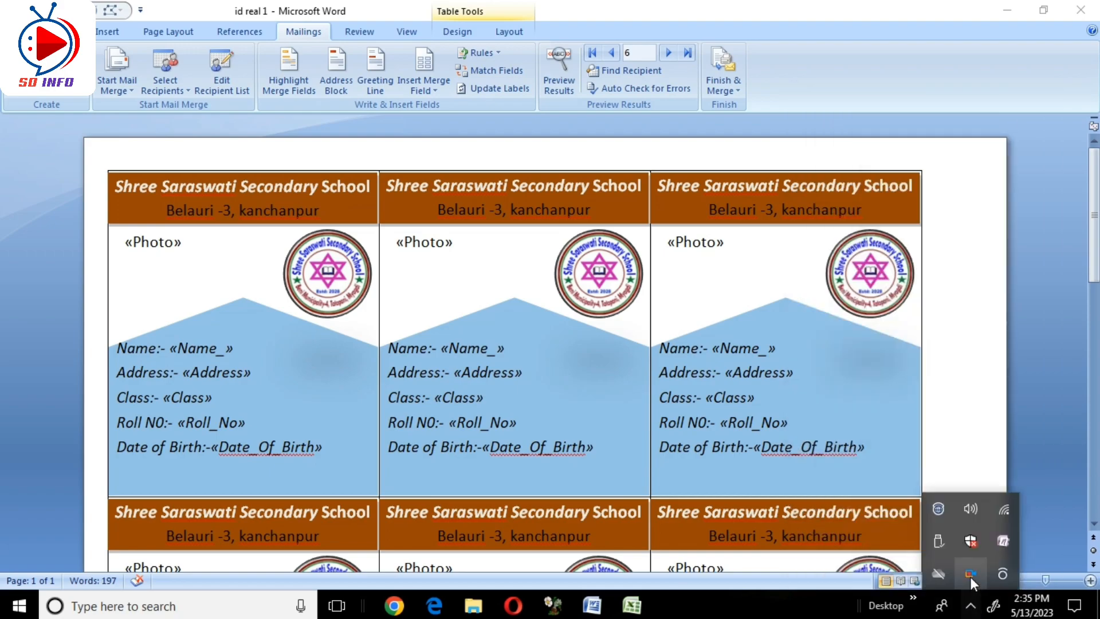
{"action": "right_click", "coordinate": [970, 574]}
{"action": "left_click", "coordinate": [895, 547]}
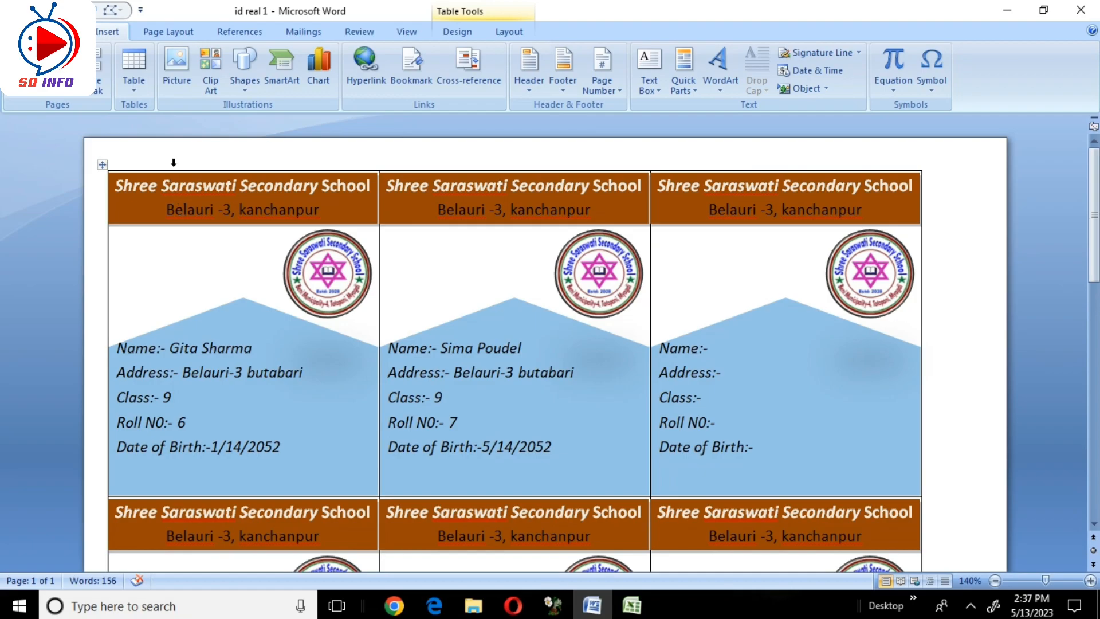
{"action": "left_click", "coordinate": [177, 66]}
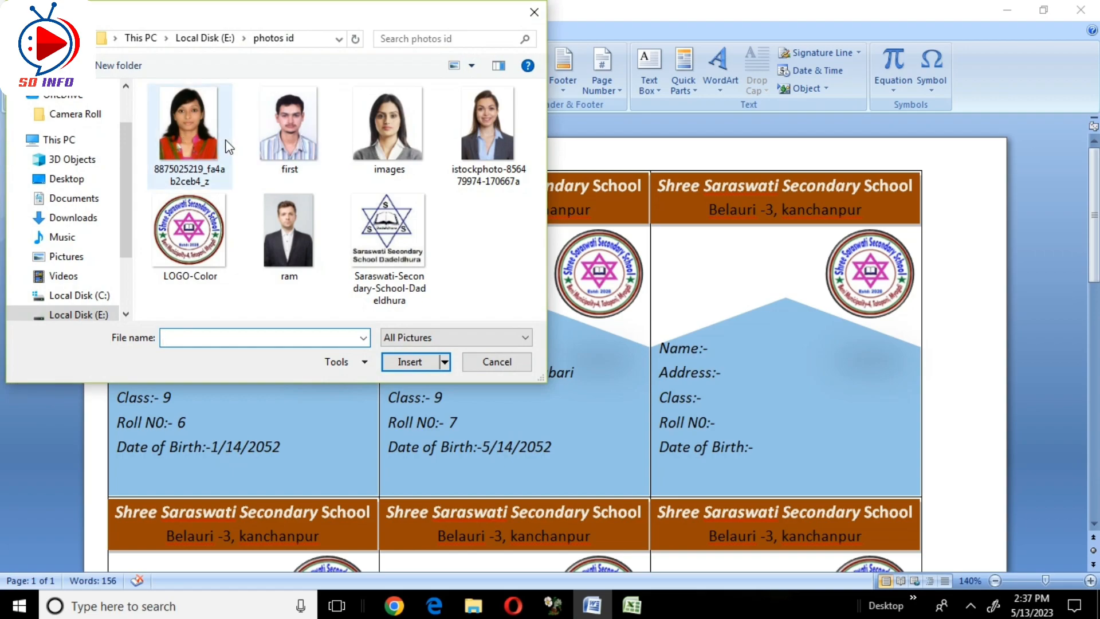
{"action": "left_click", "coordinate": [181, 142]}
{"action": "left_click", "coordinate": [404, 363]}
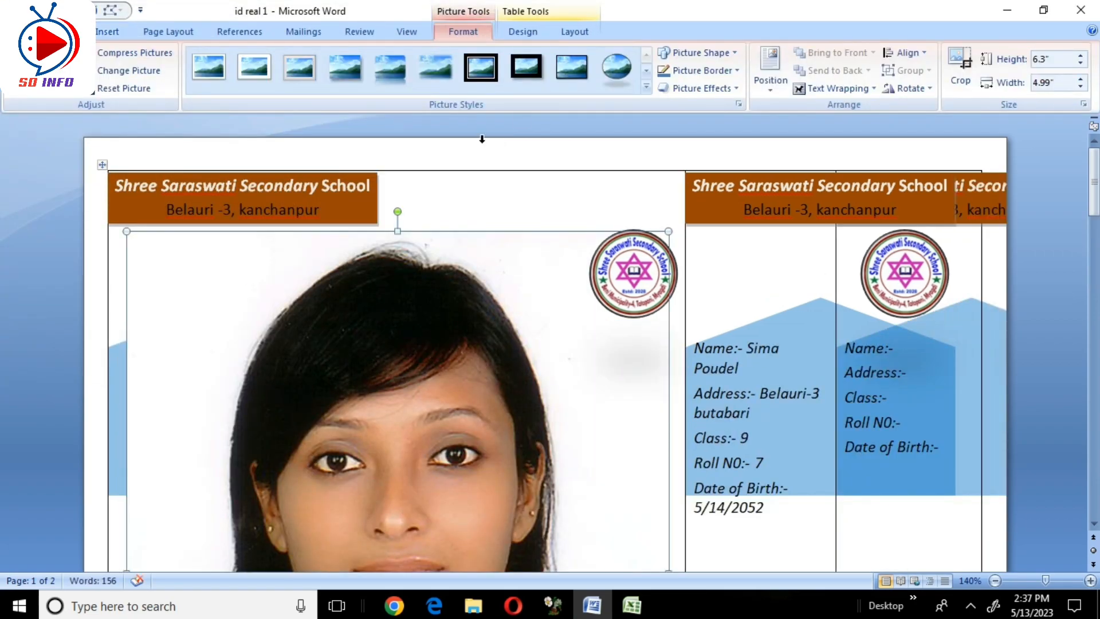
{"action": "left_click", "coordinate": [813, 87]}
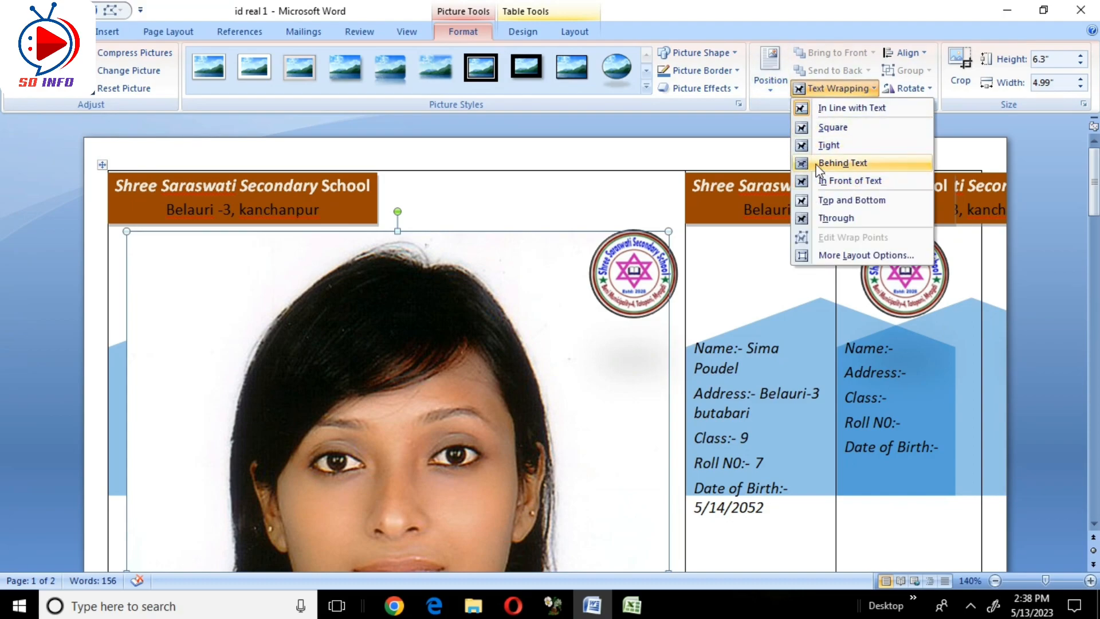
{"action": "left_click", "coordinate": [829, 181]}
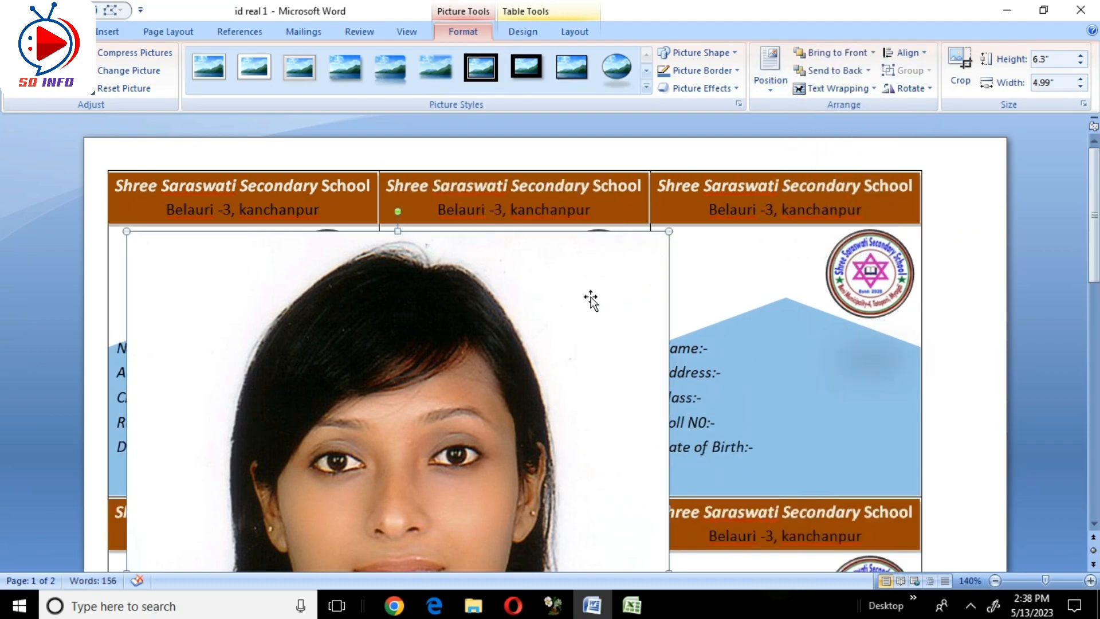
- Shrink the inserted photo to just under 1 inch high so it fits above the first card's Name line
{"action": "scroll", "coordinate": [591, 301], "scroll_direction": "down", "scroll_amount": 3}
{"action": "scroll", "coordinate": [590, 301], "scroll_direction": "down", "scroll_amount": 7}
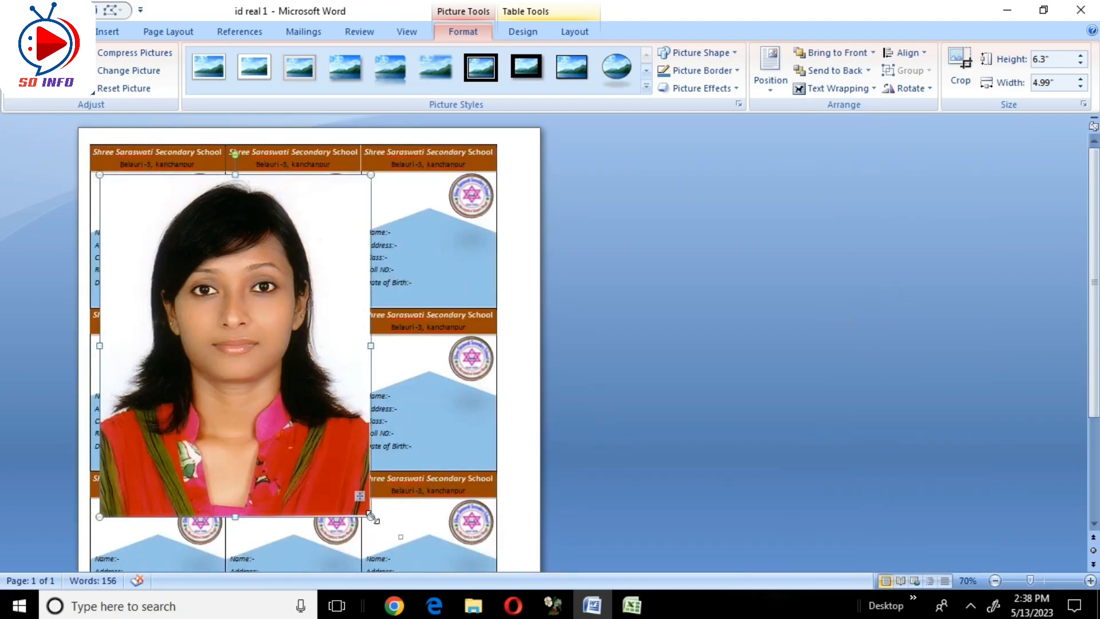
{"action": "left_click_drag", "start_coordinate": [373, 519], "coordinate": [144, 229]}
{"action": "scroll", "coordinate": [192, 309], "scroll_direction": "up", "scroll_amount": 5, "text": "ctrl"}
{"action": "scroll", "coordinate": [193, 310], "scroll_direction": "up", "scroll_amount": 3, "text": "ctrl"}
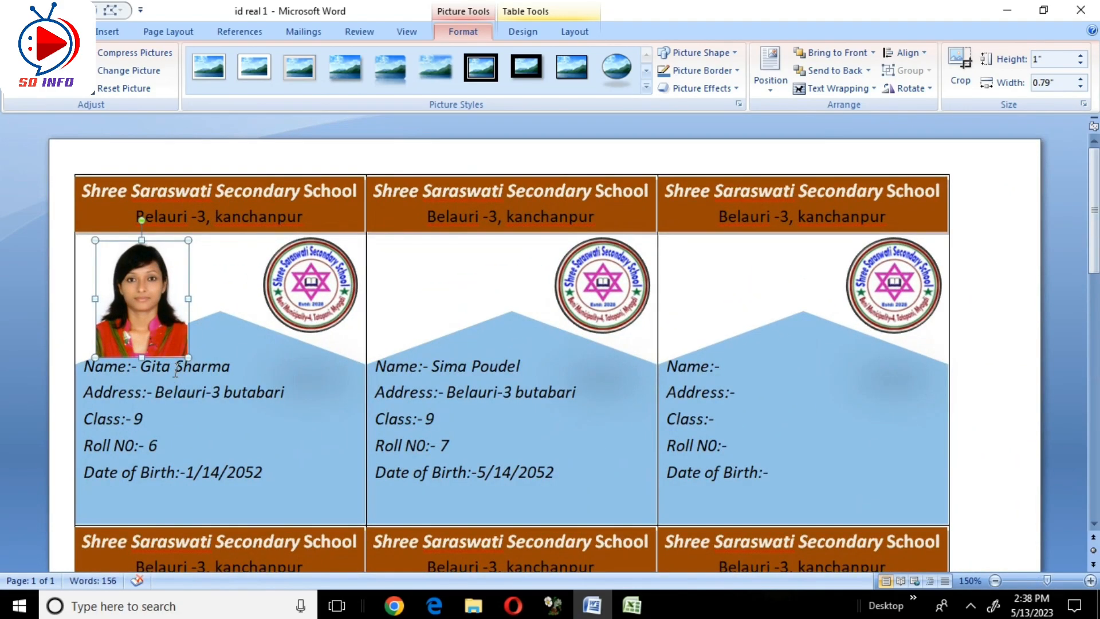
{"action": "mouse_move", "coordinate": [188, 356]}
{"action": "left_mouse_down"}
{"action": "mouse_move", "coordinate": [176, 338]}
{"action": "mouse_move", "coordinate": [179, 347]}
{"action": "left_mouse_up"}
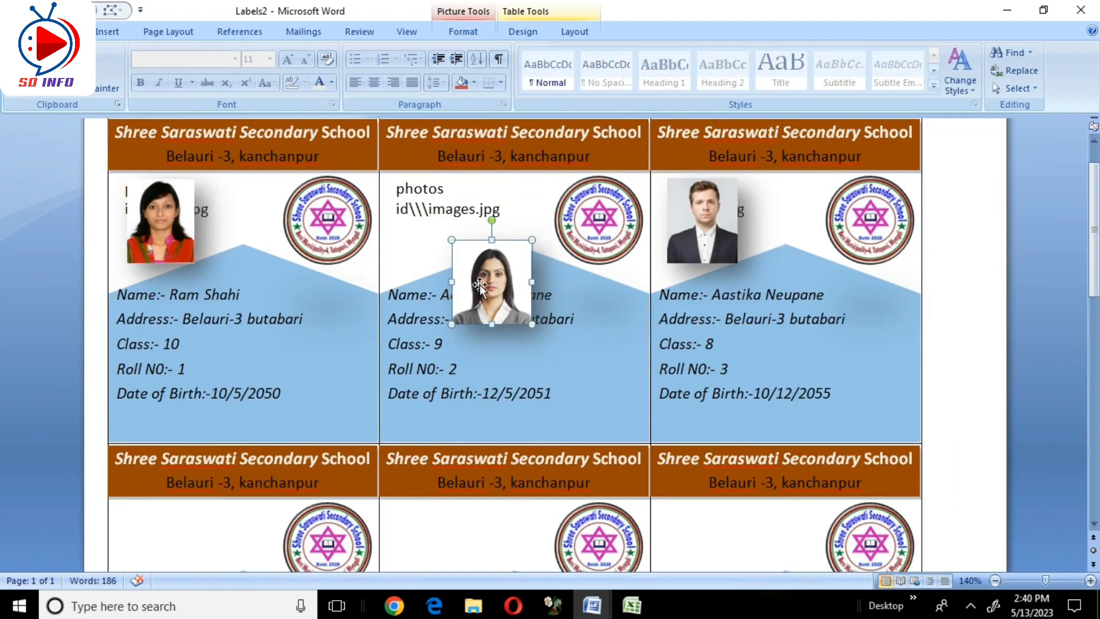
- Move the second card's photo up into the photo area beside the school logo, over the file path text
{"action": "left_click_drag", "start_coordinate": [482, 286], "coordinate": [419, 224]}
{"action": "left_click", "coordinate": [264, 212]}
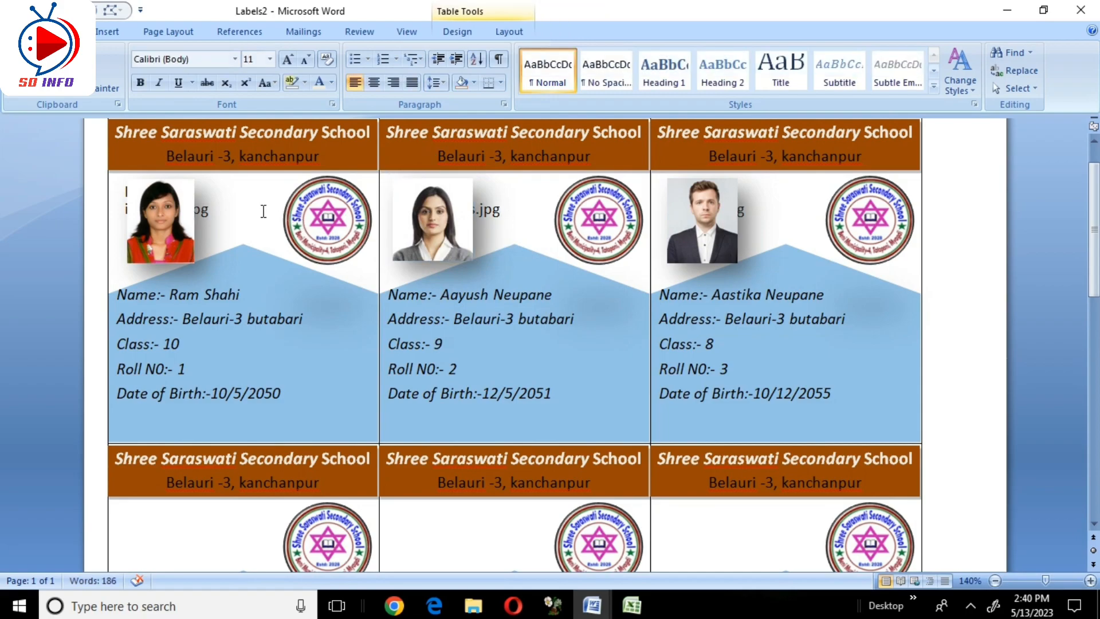
{"action": "left_click", "coordinate": [229, 214]}
- Review the merged ID cards down the whole sheet
{"action": "scroll", "coordinate": [522, 285], "scroll_direction": "down", "scroll_amount": 5}
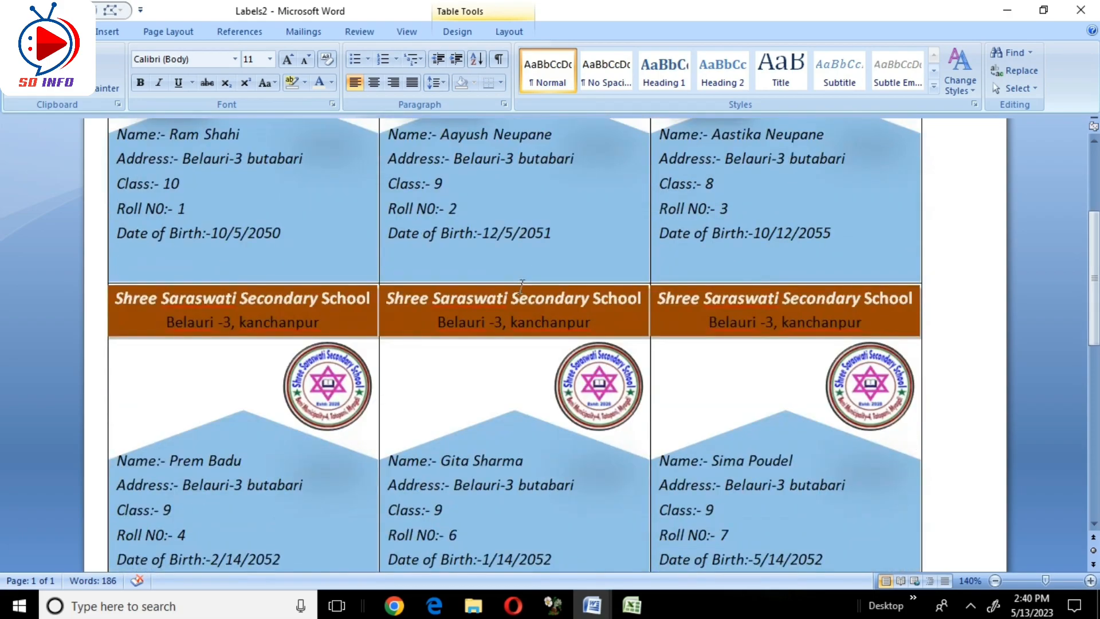
{"action": "scroll", "coordinate": [447, 370], "scroll_direction": "down", "scroll_amount": 1}
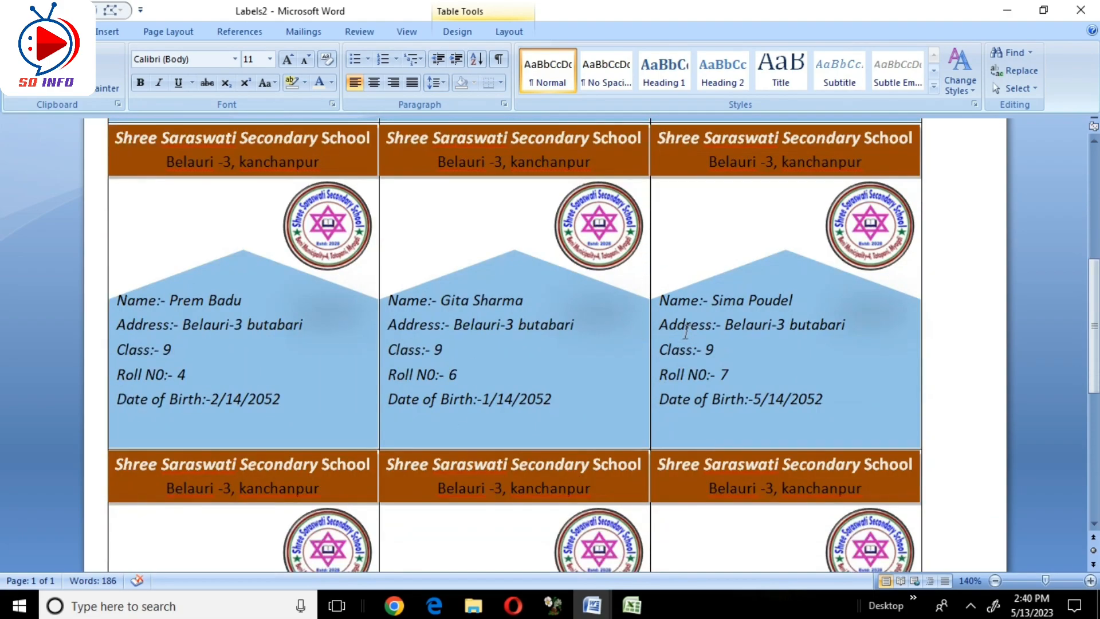
{"action": "scroll", "coordinate": [528, 322], "scroll_direction": "down", "scroll_amount": 4}
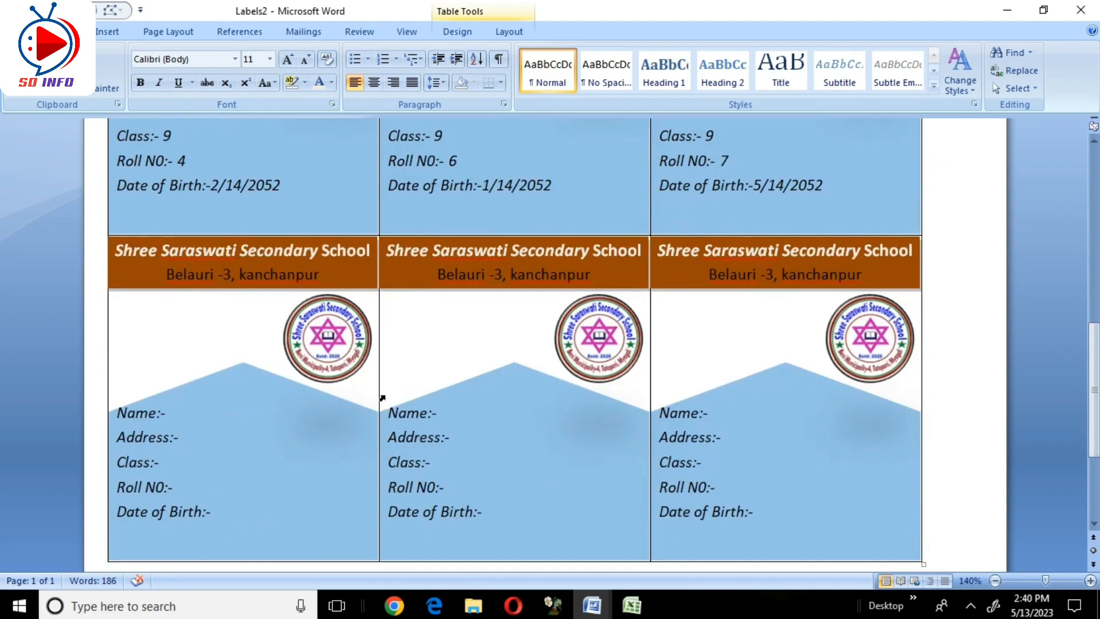
{"action": "scroll", "coordinate": [400, 377], "scroll_direction": "up", "scroll_amount": 4}
{"action": "scroll", "coordinate": [401, 377], "scroll_direction": "up", "scroll_amount": 7}
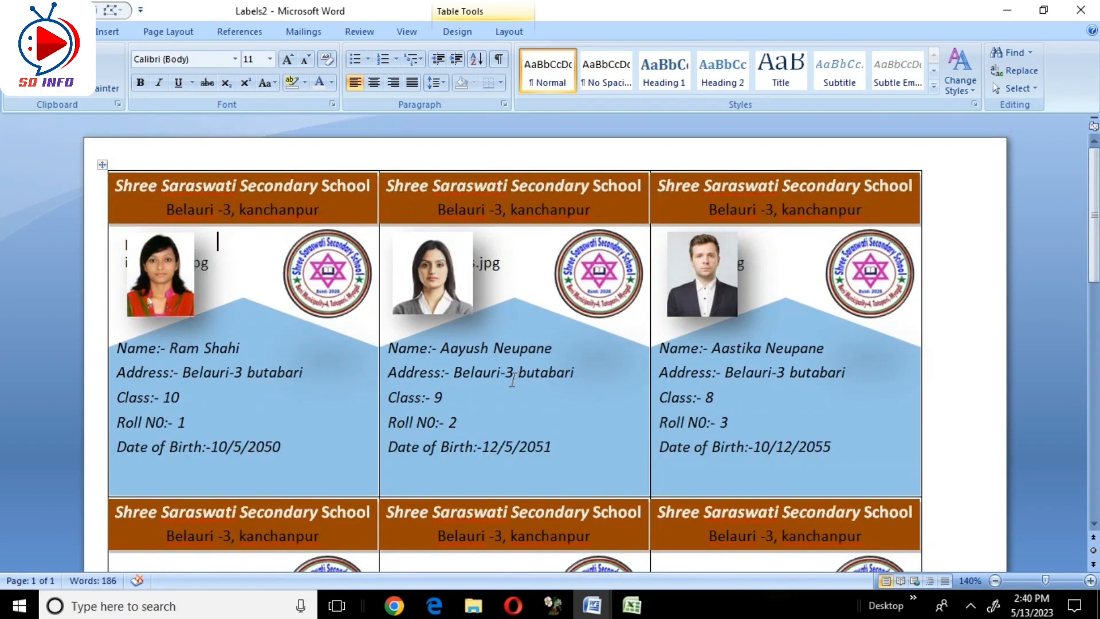
{"action": "scroll", "coordinate": [514, 379], "scroll_direction": "down", "scroll_amount": 1}
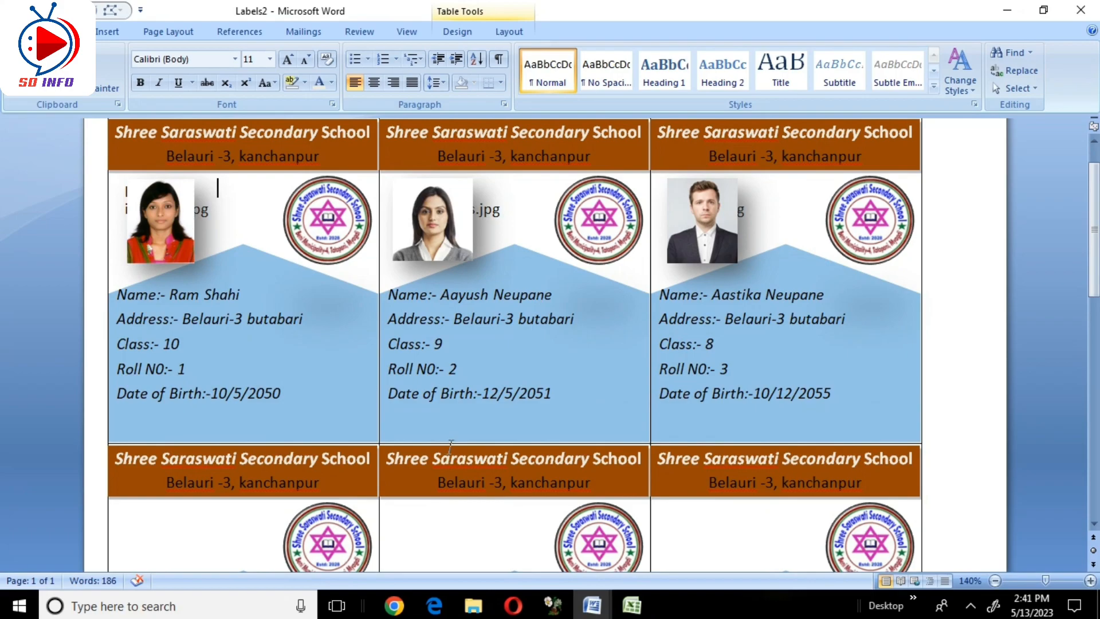
{"action": "left_click", "coordinate": [970, 606]}
{"action": "left_click", "coordinate": [971, 612]}
{"action": "left_click", "coordinate": [970, 606]}
{"action": "right_click", "coordinate": [964, 576]}
{"action": "left_click", "coordinate": [899, 548]}
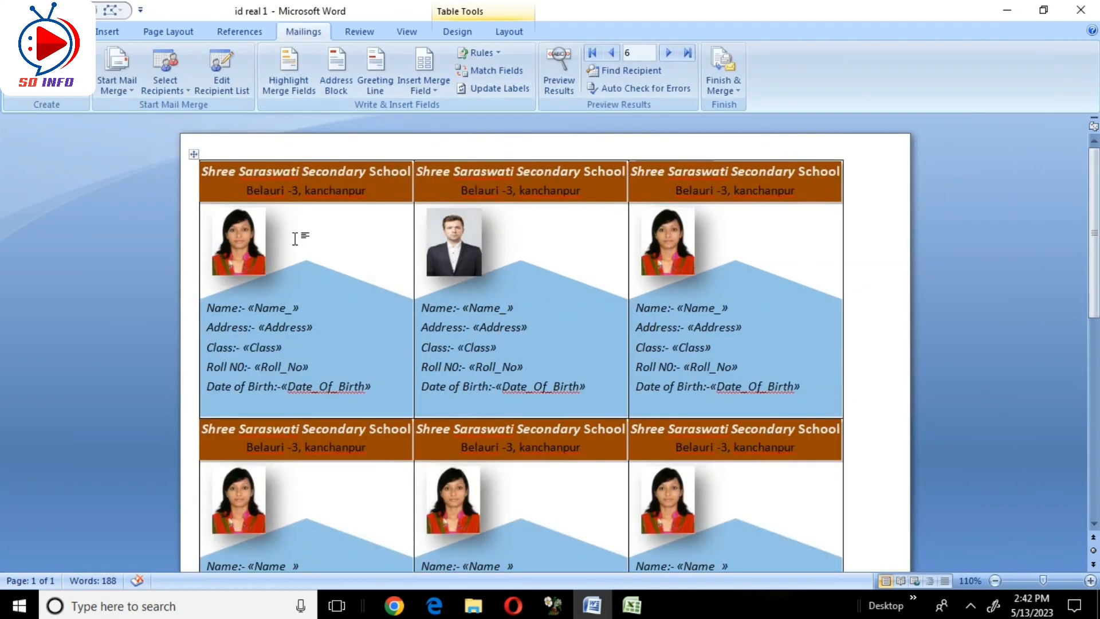
- Replace the photo on the third card of the first row with the picture named images
{"action": "left_click", "coordinate": [684, 237]}
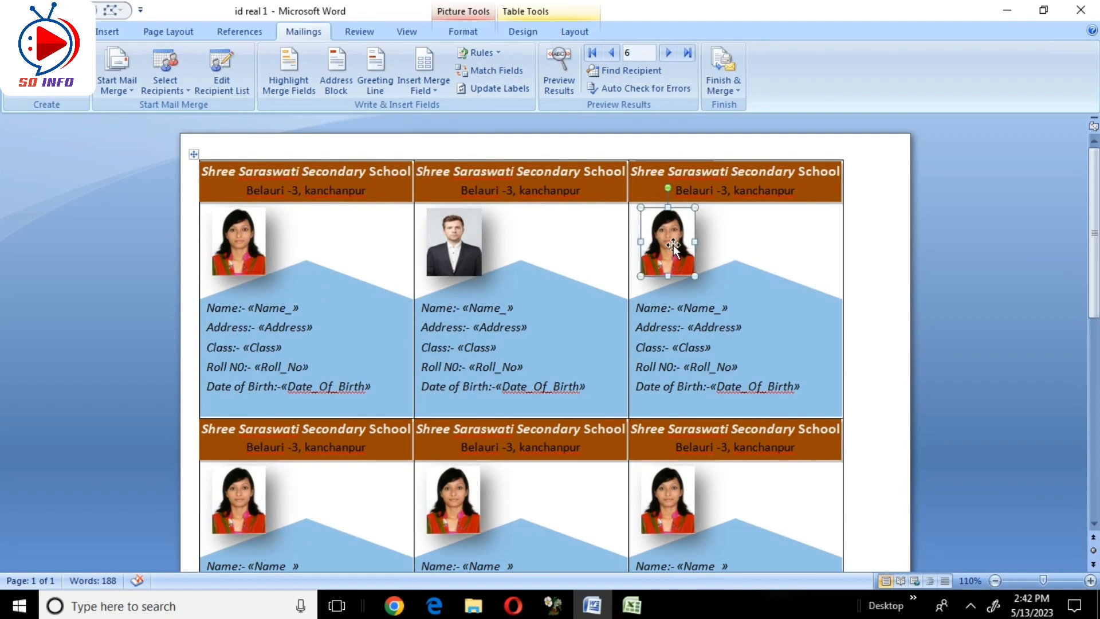
{"action": "right_click", "coordinate": [676, 242]}
{"action": "left_click", "coordinate": [729, 324]}
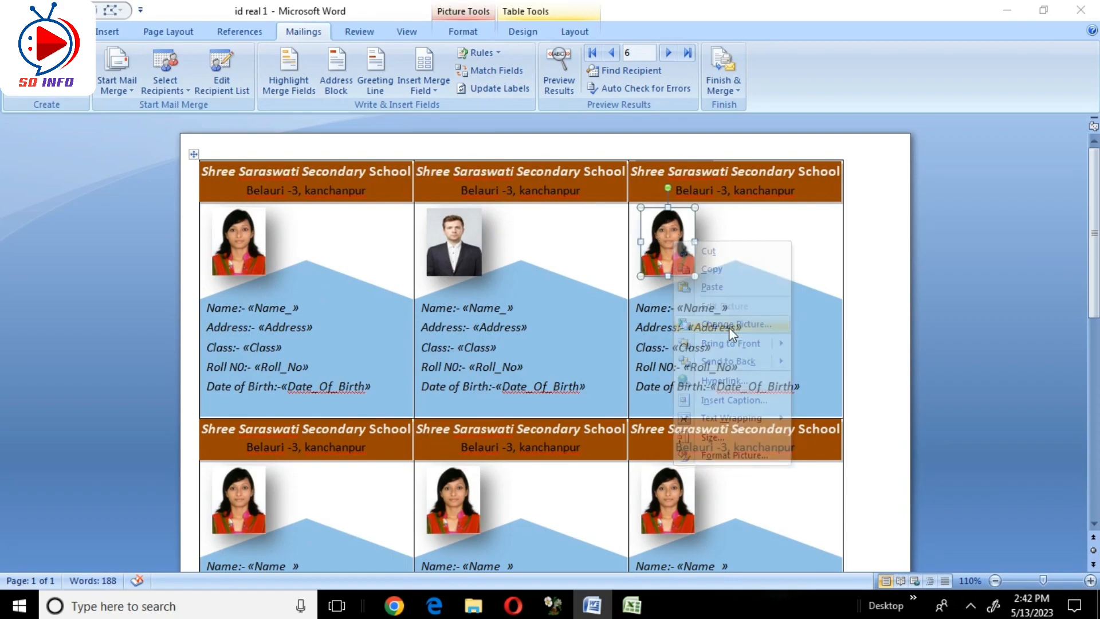
{"action": "left_click", "coordinate": [411, 133]}
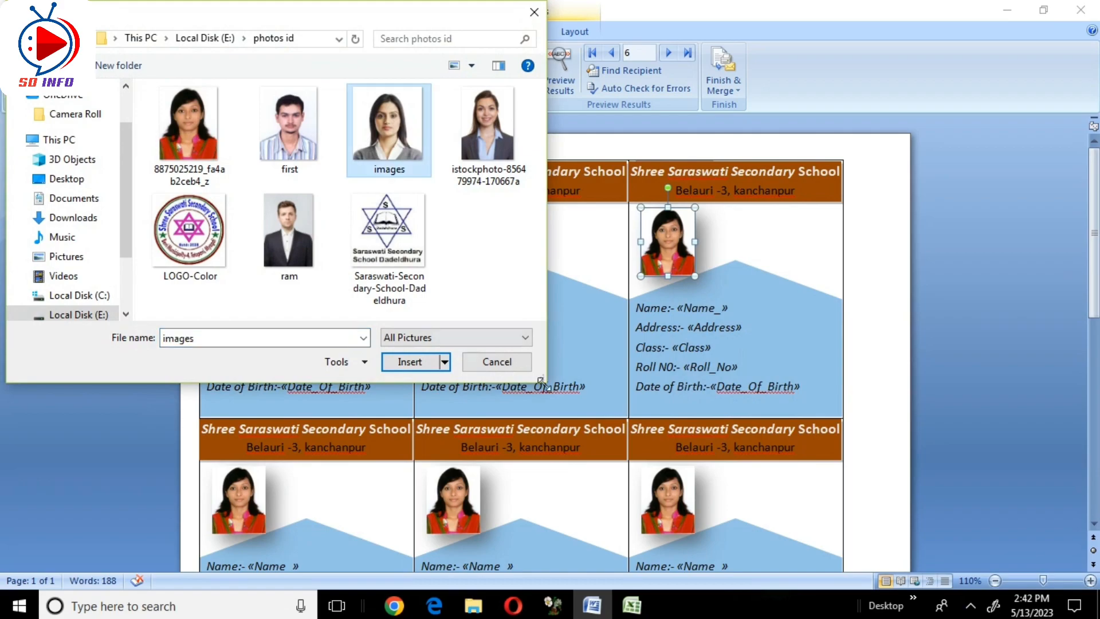
{"action": "left_click", "coordinate": [425, 363]}
- Enlarge the third card's new photo slightly so it fills the photo area above the Name line
{"action": "left_click", "coordinate": [748, 250]}
{"action": "left_click", "coordinate": [686, 257]}
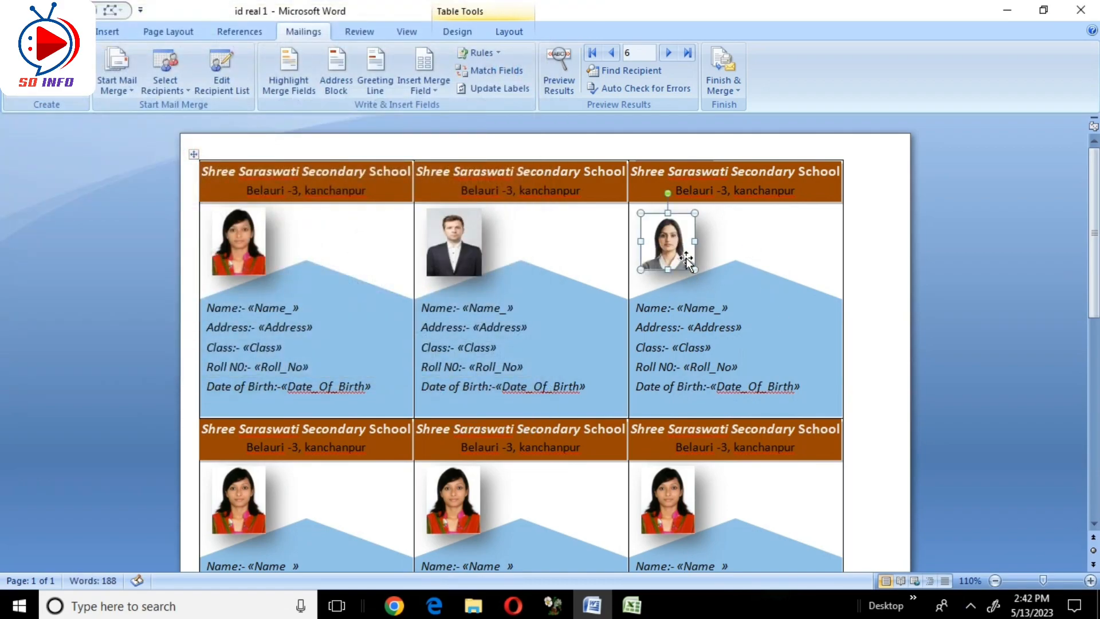
{"action": "left_click_drag", "start_coordinate": [694, 270], "coordinate": [676, 249]}
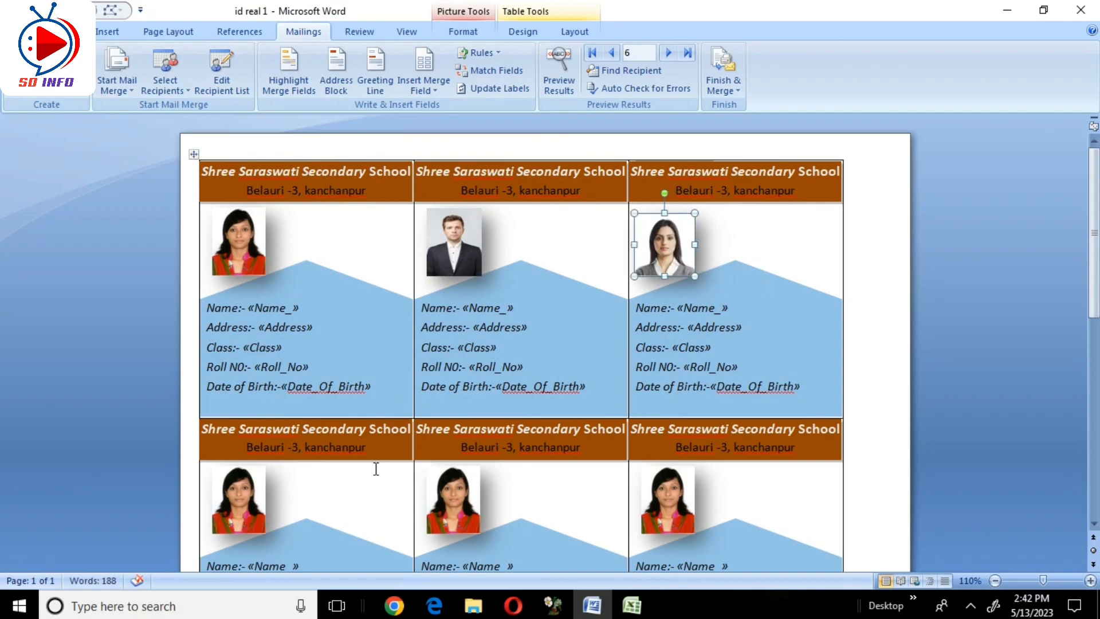
- Replace the photo on the first card of the second row with the picture named first
{"action": "left_click", "coordinate": [237, 504]}
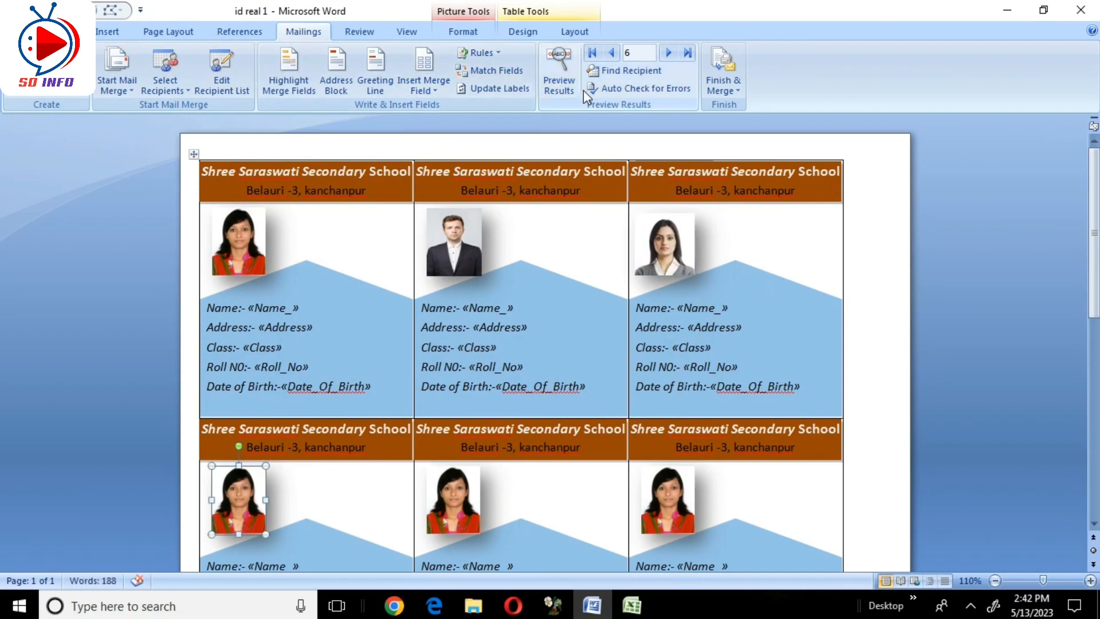
{"action": "right_click", "coordinate": [251, 503]}
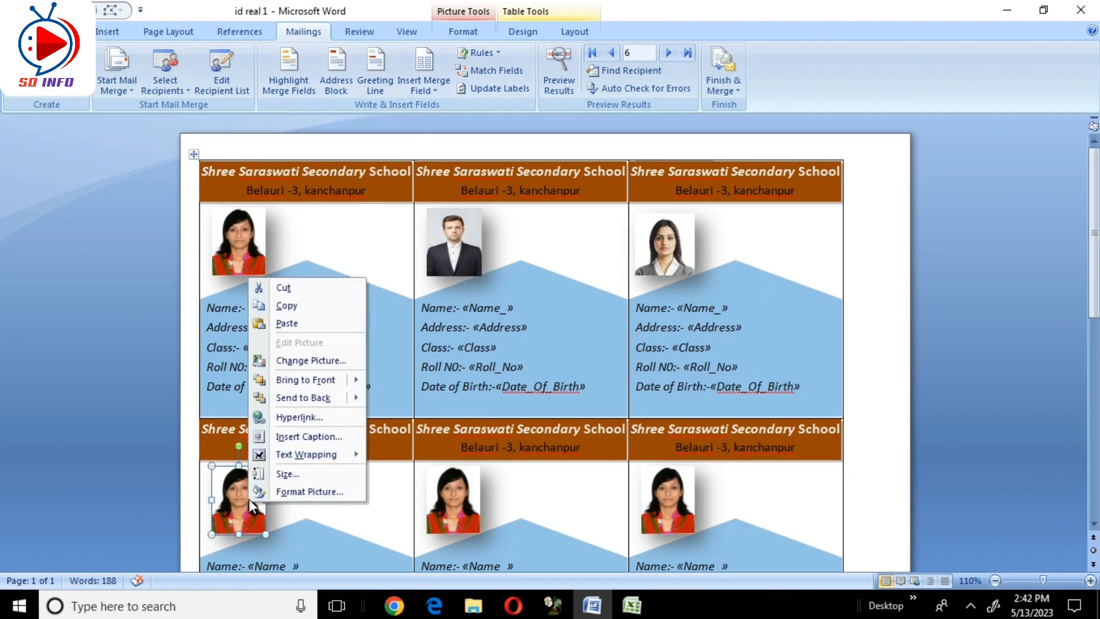
{"action": "left_click", "coordinate": [308, 362]}
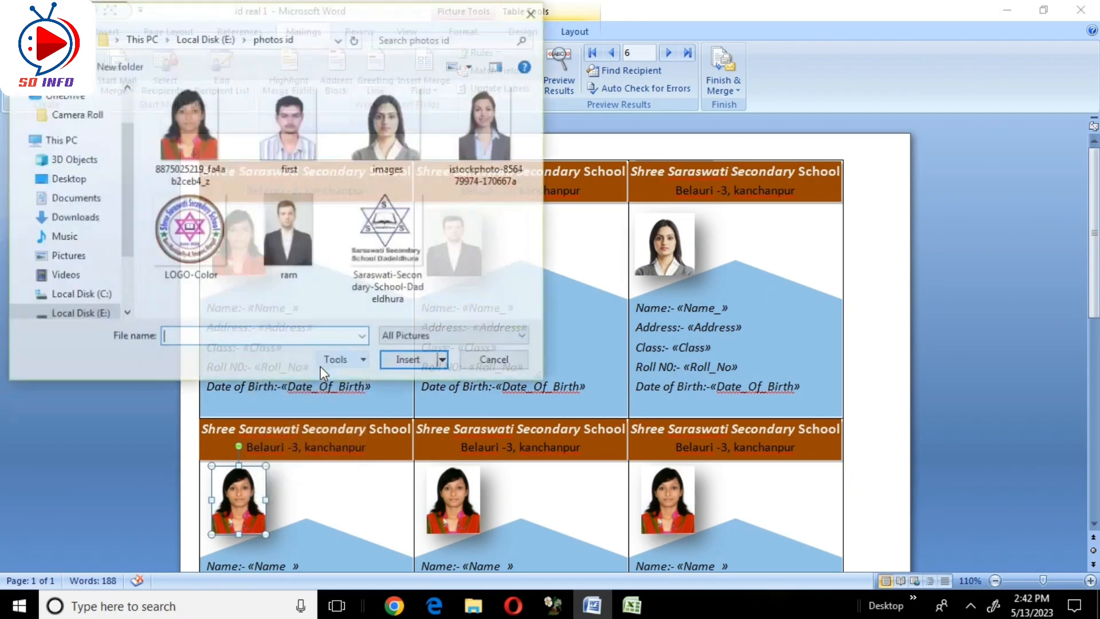
{"action": "left_click", "coordinate": [397, 126]}
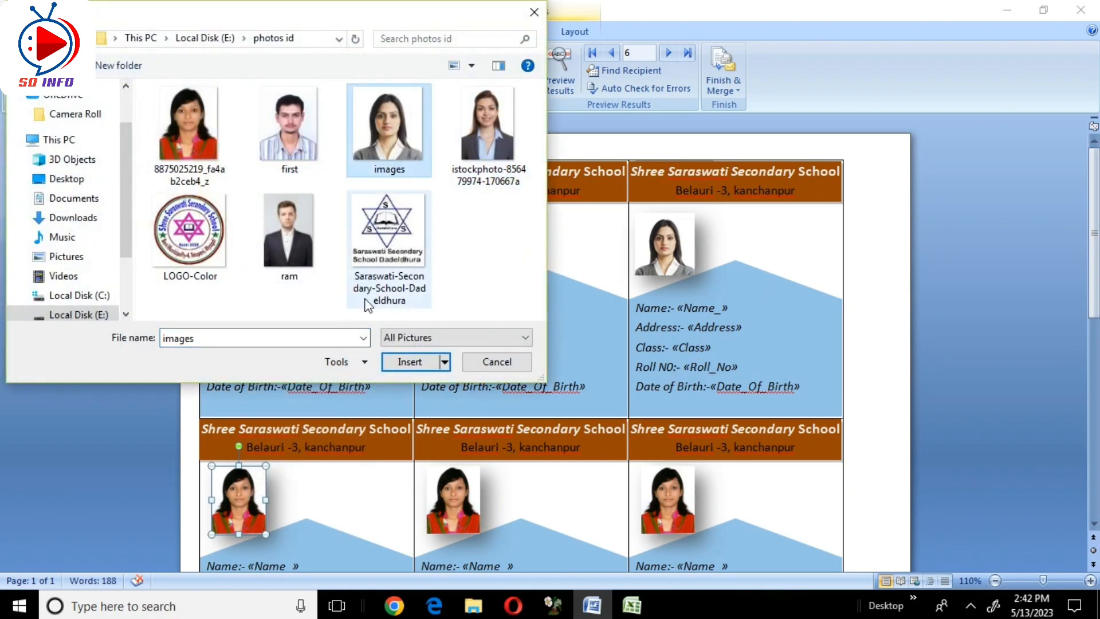
{"action": "left_click", "coordinate": [304, 132]}
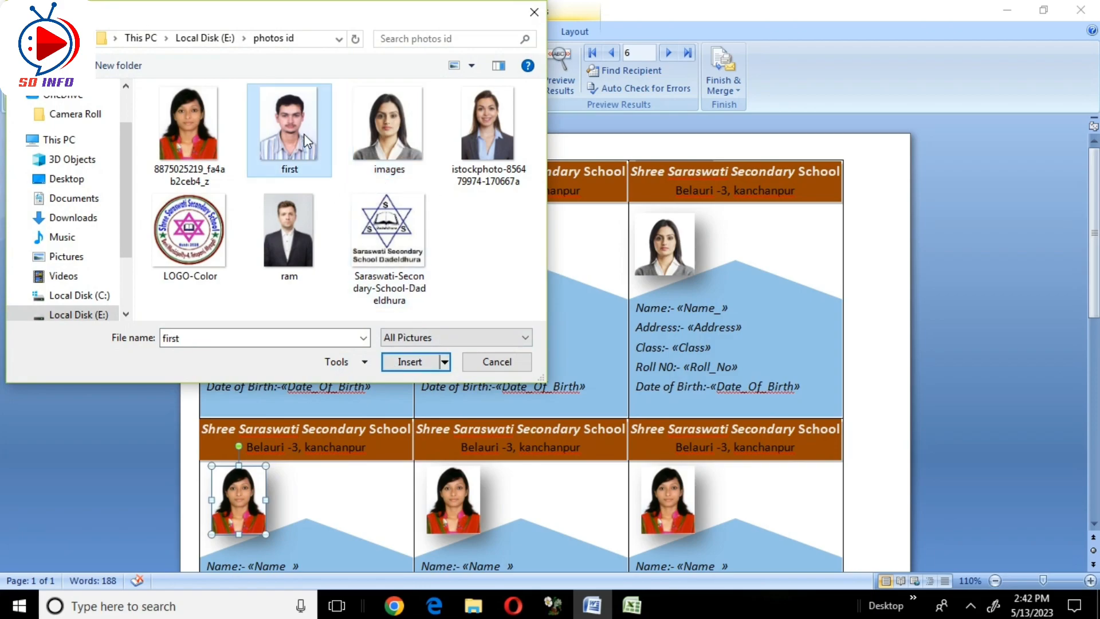
{"action": "left_click", "coordinate": [401, 364]}
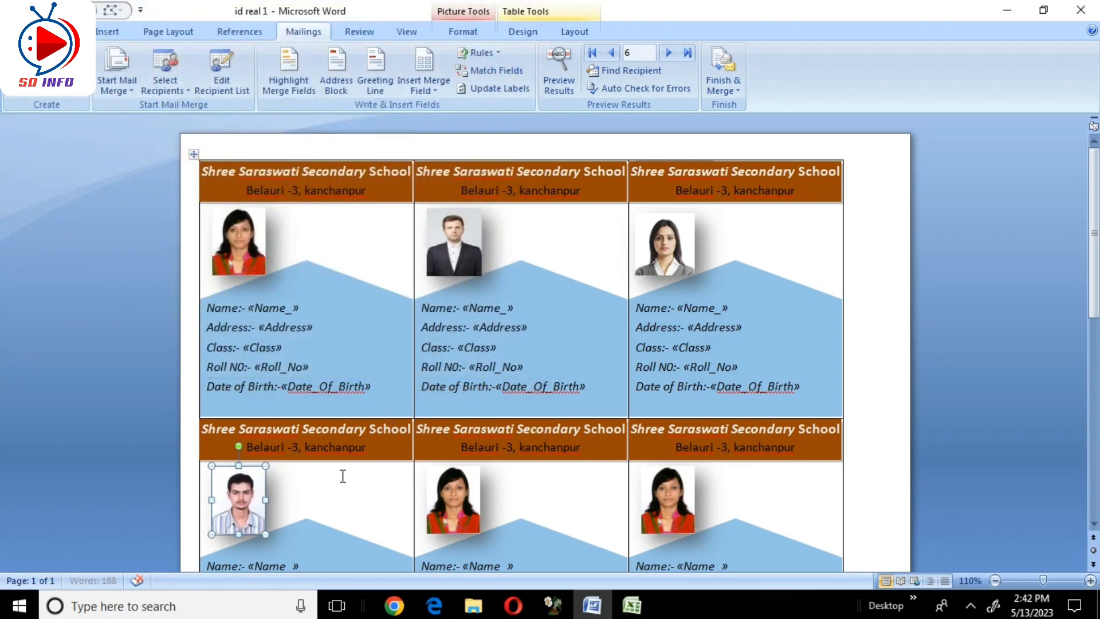
{"action": "left_click", "coordinate": [313, 502]}
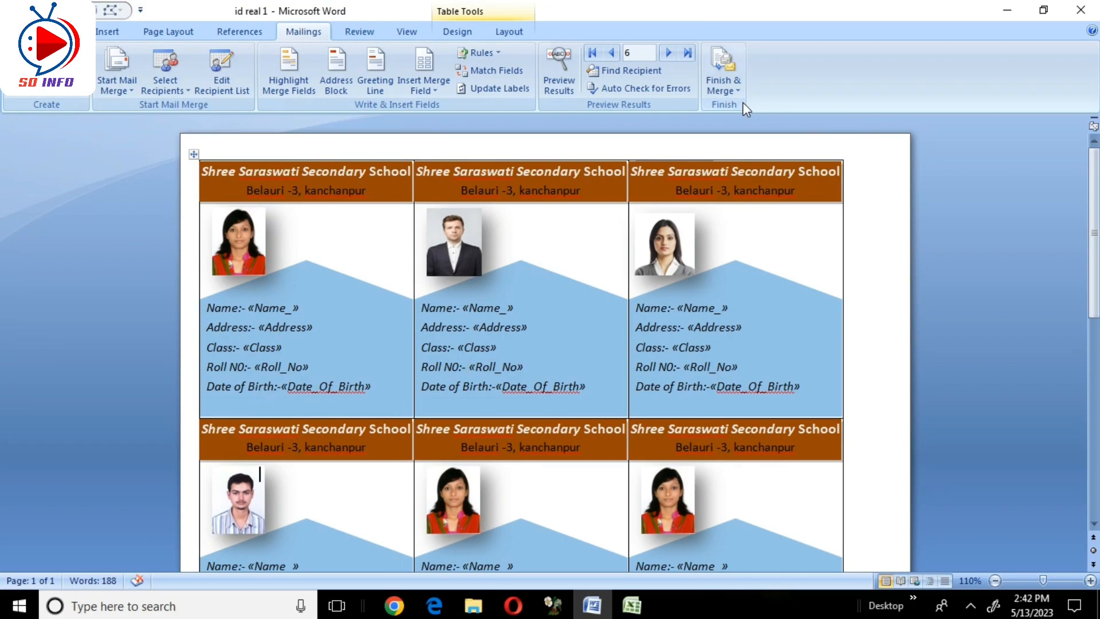
- Finish the mail merge into a new document of individual cards, covering records 1 to 9
{"action": "left_click", "coordinate": [728, 83]}
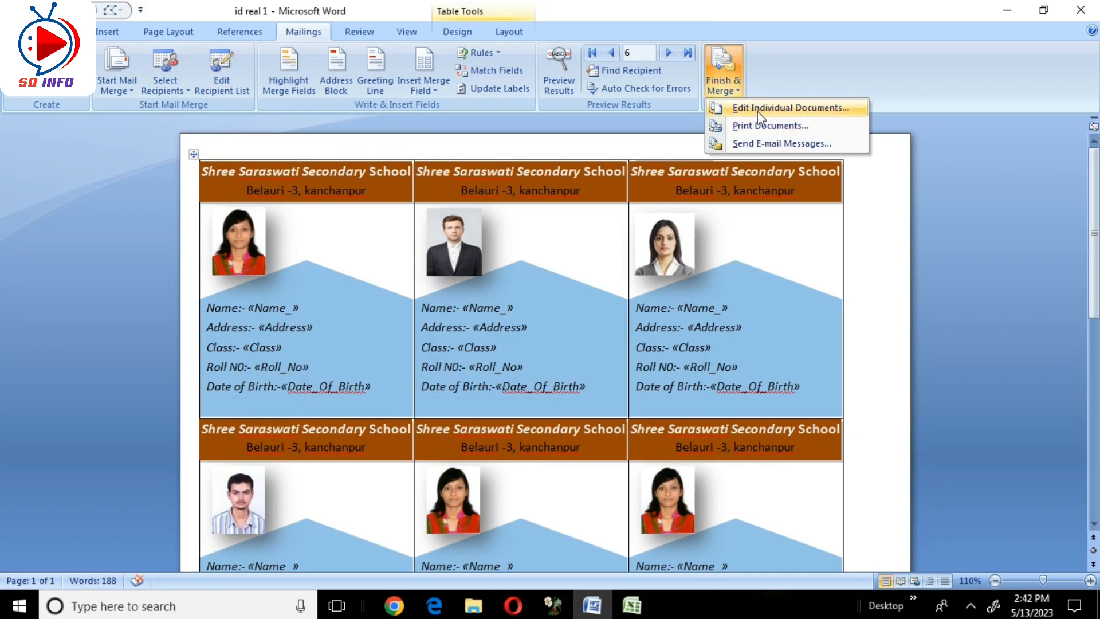
{"action": "left_click", "coordinate": [758, 109]}
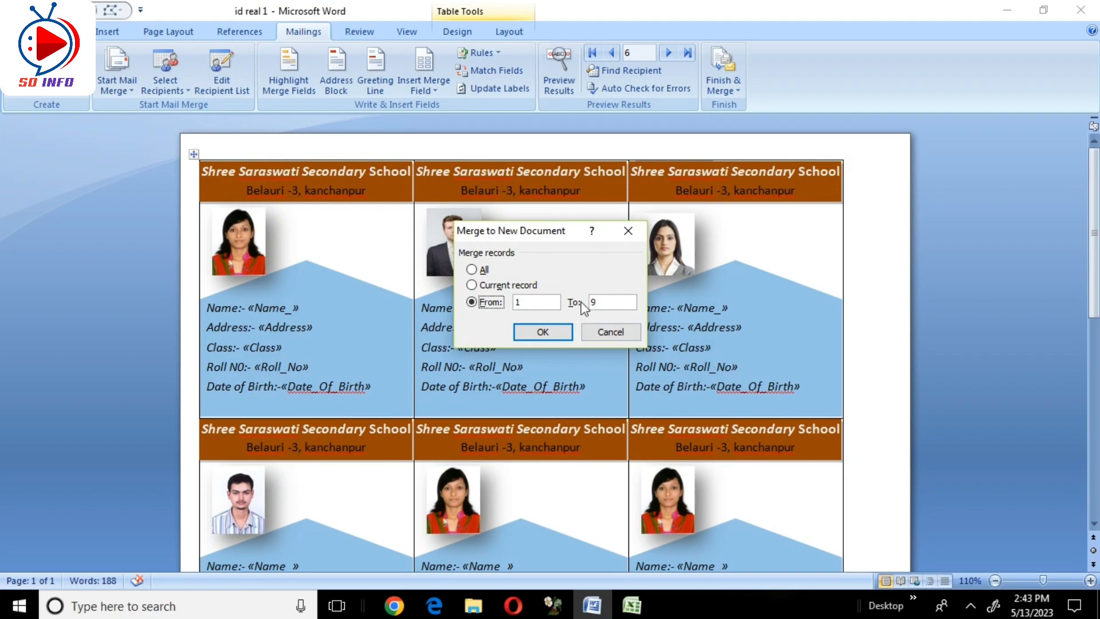
{"action": "left_click", "coordinate": [479, 269]}
{"action": "left_click", "coordinate": [487, 286]}
{"action": "left_click", "coordinate": [490, 302]}
{"action": "type", "text": "9"}
{"action": "left_click", "coordinate": [539, 331]}
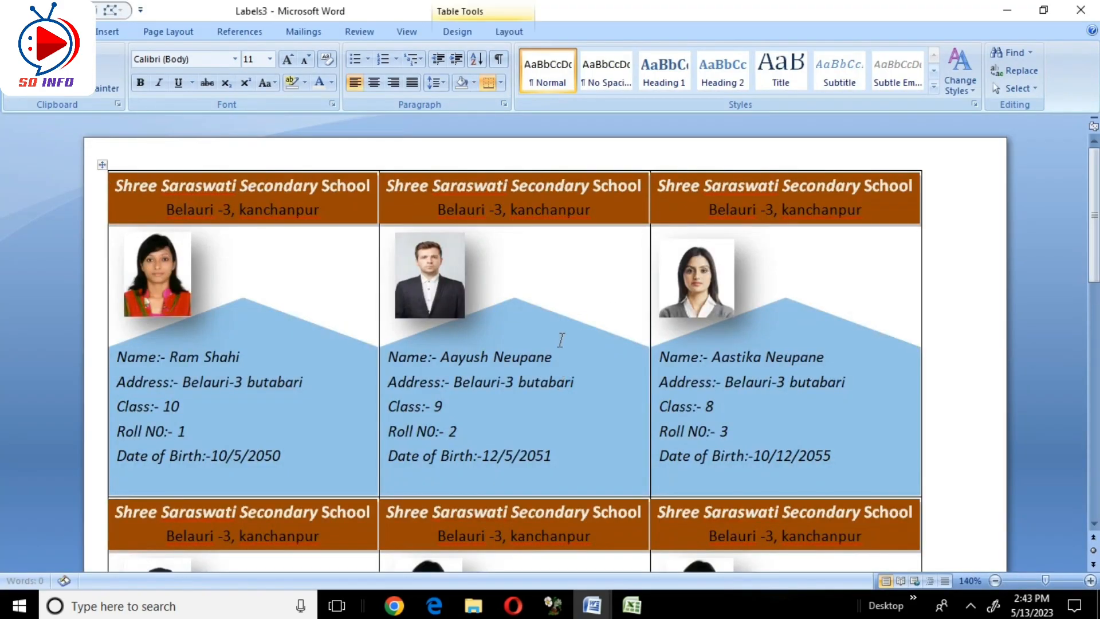